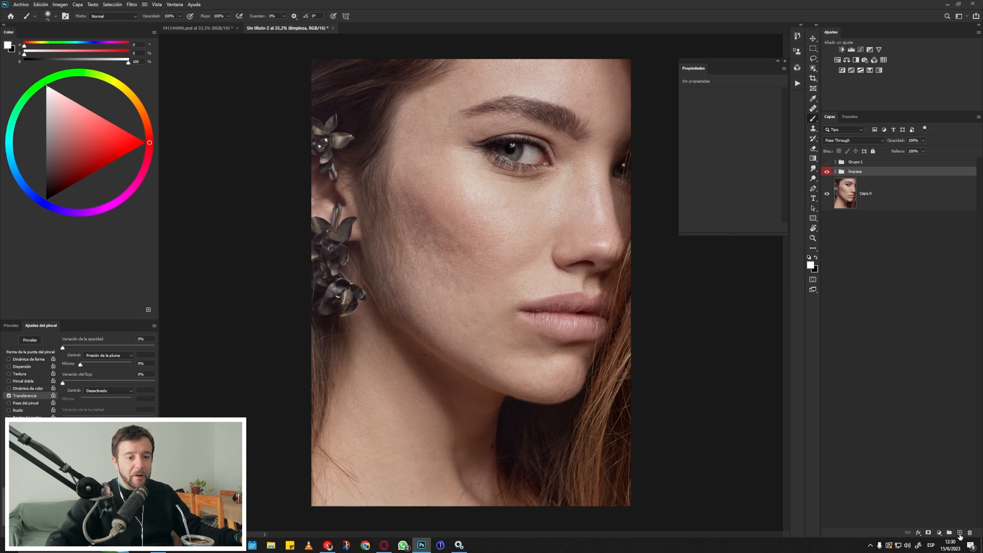
Add a new layer above the limpieza group, choose pure red, and set the brush's minimum opacity variation to 100%
{"action": "left_click", "coordinate": [959, 533]}
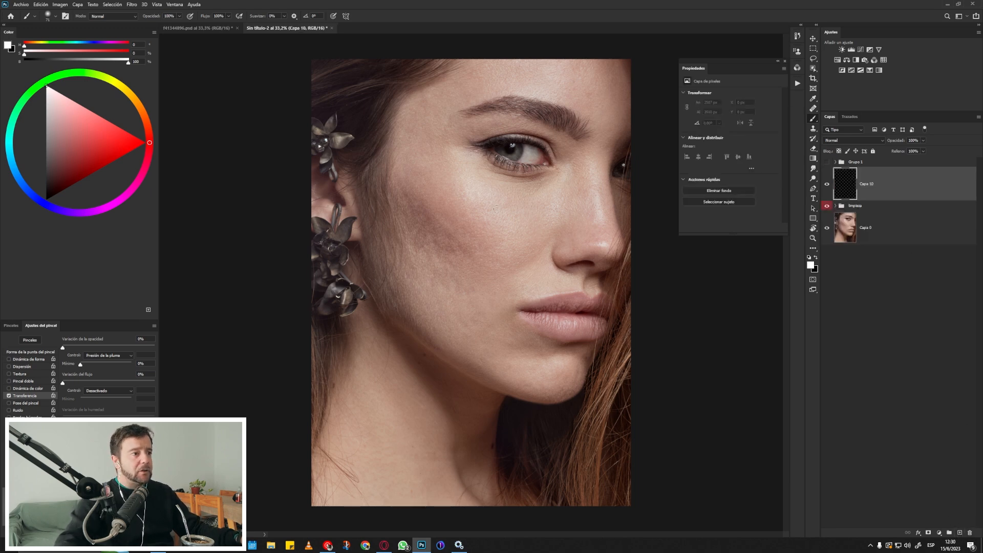
{"action": "left_click", "coordinate": [146, 143]}
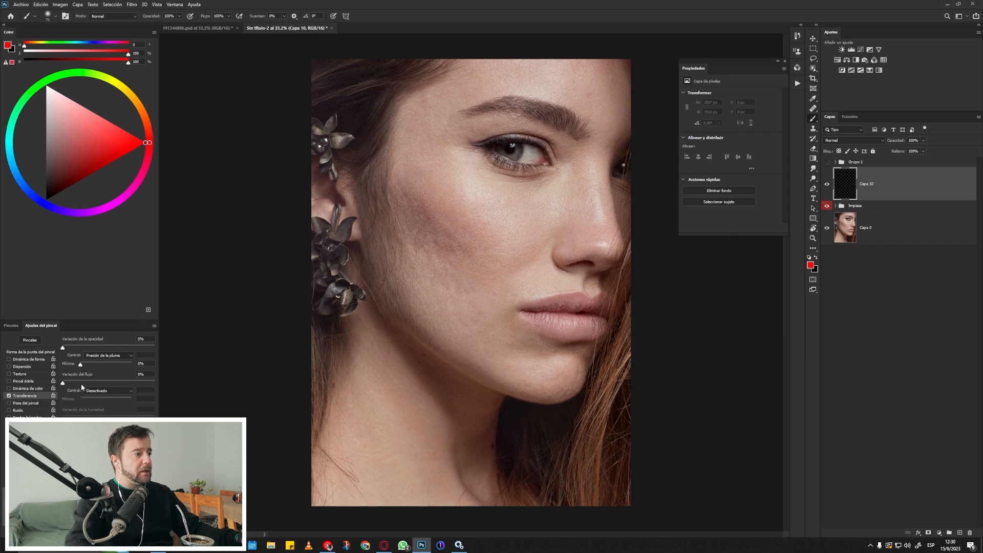
{"action": "left_click_drag", "start_coordinate": [80, 365], "coordinate": [204, 364]}
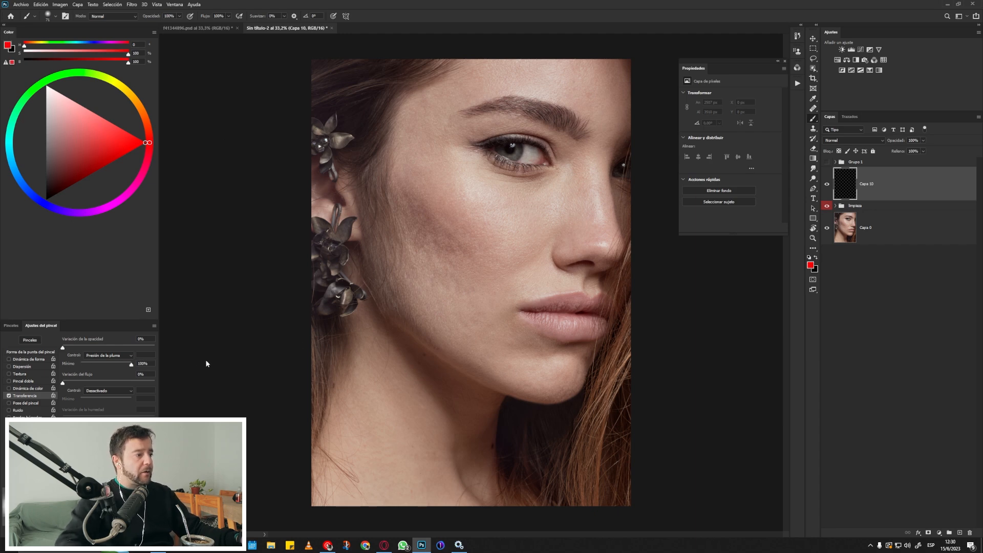
Paint thick red strokes along the cheekbone, nose bridge, nose tip, lower cheek and jawline
{"action": "mouse_move", "coordinate": [499, 198]}
{"action": "left_mouse_down"}
{"action": "mouse_move", "coordinate": [469, 178]}
{"action": "mouse_move", "coordinate": [511, 226]}
{"action": "left_mouse_up"}
{"action": "mouse_move", "coordinate": [595, 173]}
{"action": "left_mouse_down"}
{"action": "mouse_move", "coordinate": [600, 221]}
{"action": "mouse_move", "coordinate": [588, 245]}
{"action": "left_mouse_up"}
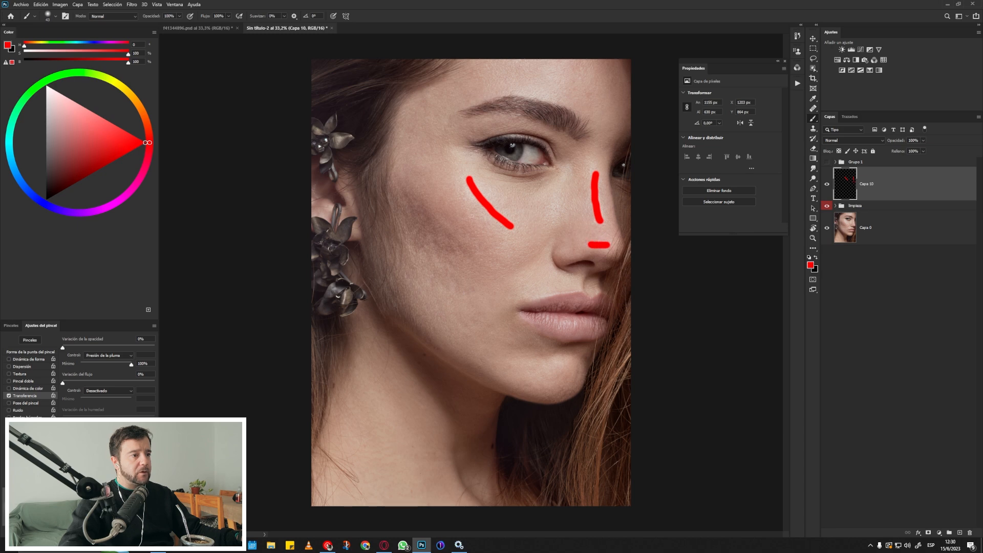
{"action": "left_click_drag", "start_coordinate": [402, 212], "coordinate": [481, 267]}
{"action": "mouse_move", "coordinate": [379, 308]}
{"action": "left_mouse_down"}
{"action": "mouse_move", "coordinate": [467, 380]}
{"action": "mouse_move", "coordinate": [546, 404]}
{"action": "left_mouse_up"}
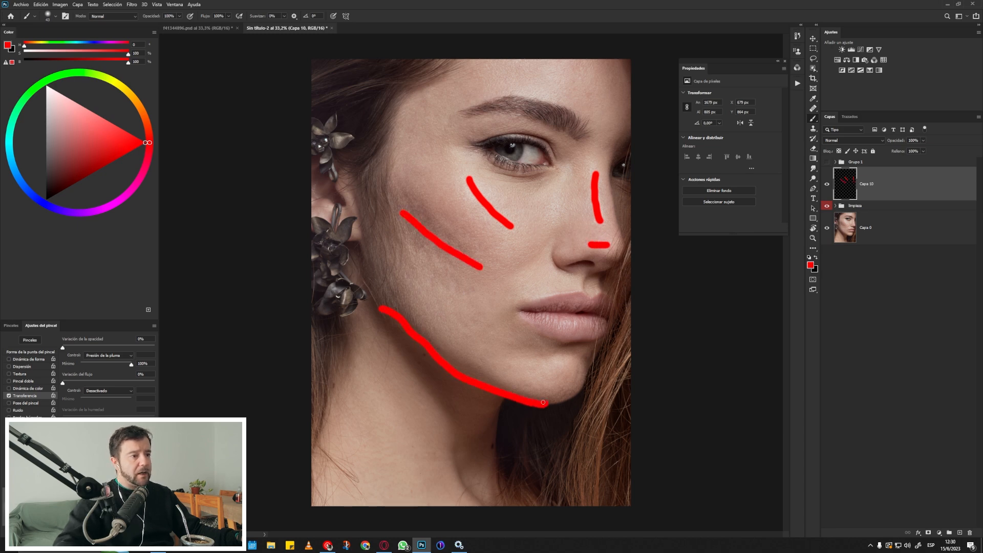
Circle the cheekbone, nose bridge and nose tip strokes with thin red outlines, and delete the annotation layer
{"action": "mouse_move", "coordinate": [478, 178]}
{"action": "left_mouse_down"}
{"action": "mouse_move", "coordinate": [461, 210]}
{"action": "mouse_move", "coordinate": [521, 199]}
{"action": "mouse_move", "coordinate": [473, 173]}
{"action": "left_mouse_up"}
{"action": "mouse_move", "coordinate": [593, 168]}
{"action": "left_mouse_down"}
{"action": "mouse_move", "coordinate": [575, 201]}
{"action": "mouse_move", "coordinate": [589, 163]}
{"action": "left_mouse_up"}
{"action": "mouse_move", "coordinate": [594, 233]}
{"action": "left_mouse_down"}
{"action": "mouse_move", "coordinate": [586, 253]}
{"action": "mouse_move", "coordinate": [594, 234]}
{"action": "left_mouse_up"}
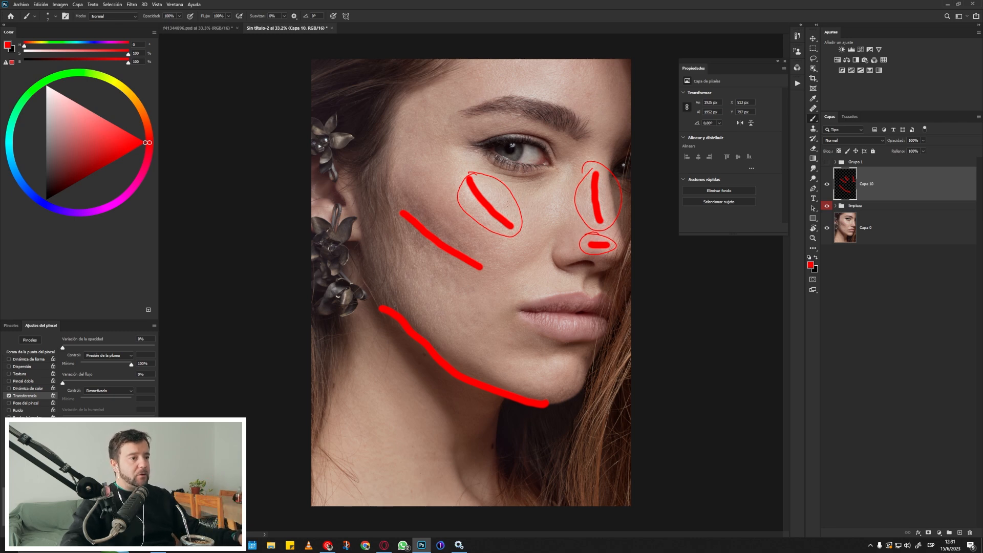
{"action": "key", "text": "Delete"}
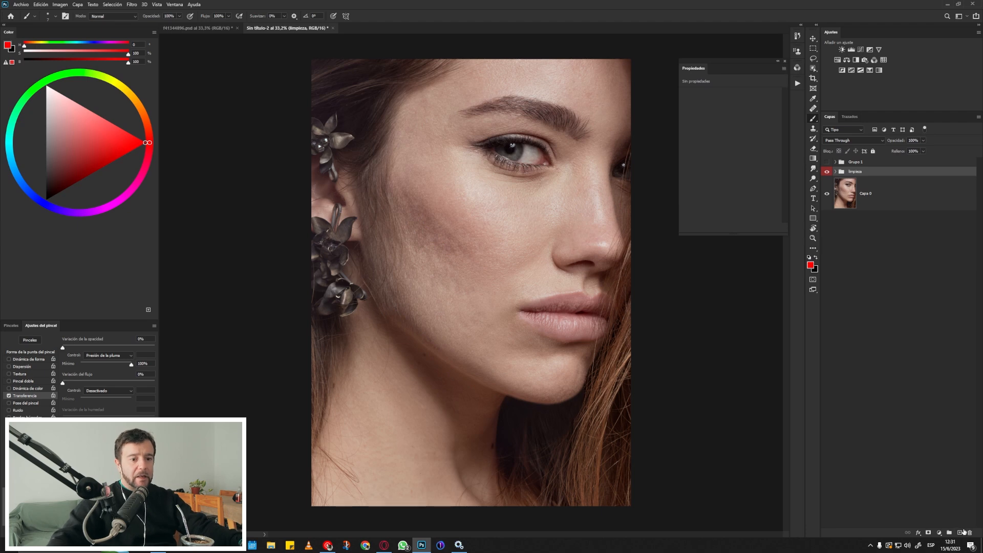
On a new layer above limpieza, sketch a red highlight spot on the cheekbone with radiating lines and a curved arrow toward the cheek
{"action": "left_click", "coordinate": [959, 533]}
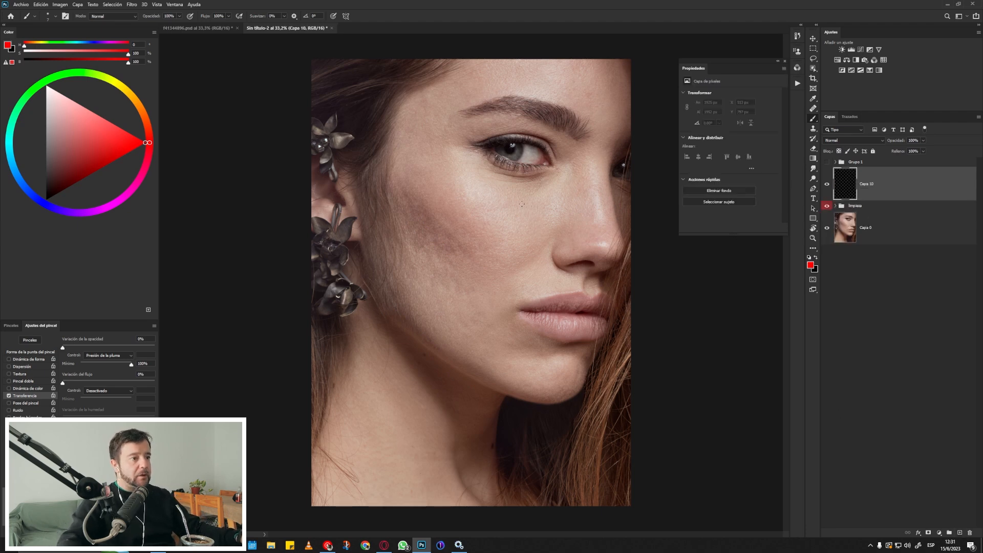
{"action": "mouse_move", "coordinate": [531, 200]}
{"action": "left_mouse_down"}
{"action": "mouse_move", "coordinate": [500, 202]}
{"action": "mouse_move", "coordinate": [511, 224]}
{"action": "left_mouse_up"}
{"action": "mouse_move", "coordinate": [472, 197]}
{"action": "left_mouse_down"}
{"action": "mouse_move", "coordinate": [474, 190]}
{"action": "mouse_move", "coordinate": [484, 203]}
{"action": "mouse_move", "coordinate": [466, 227]}
{"action": "mouse_move", "coordinate": [486, 251]}
{"action": "left_mouse_up"}
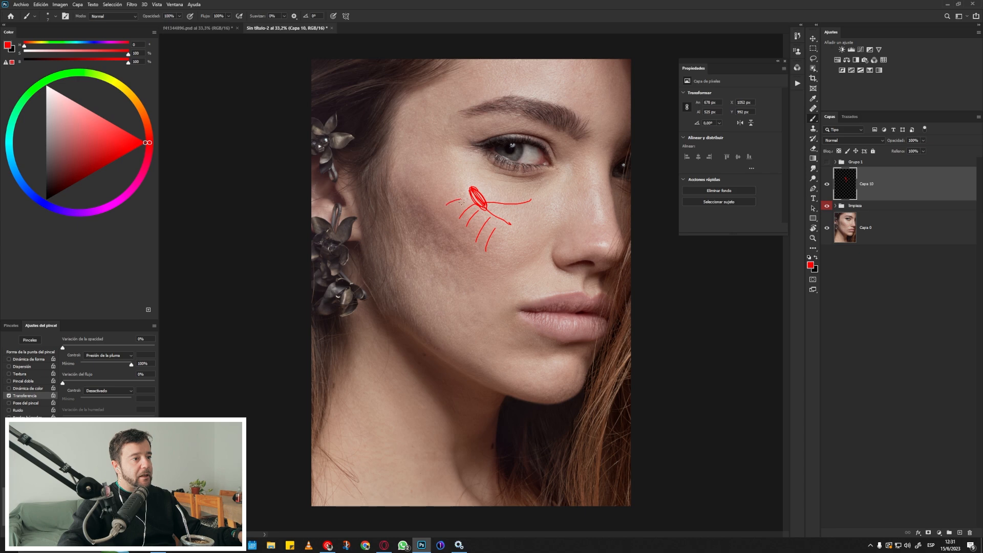
{"action": "left_click_drag", "start_coordinate": [485, 194], "coordinate": [509, 190]}
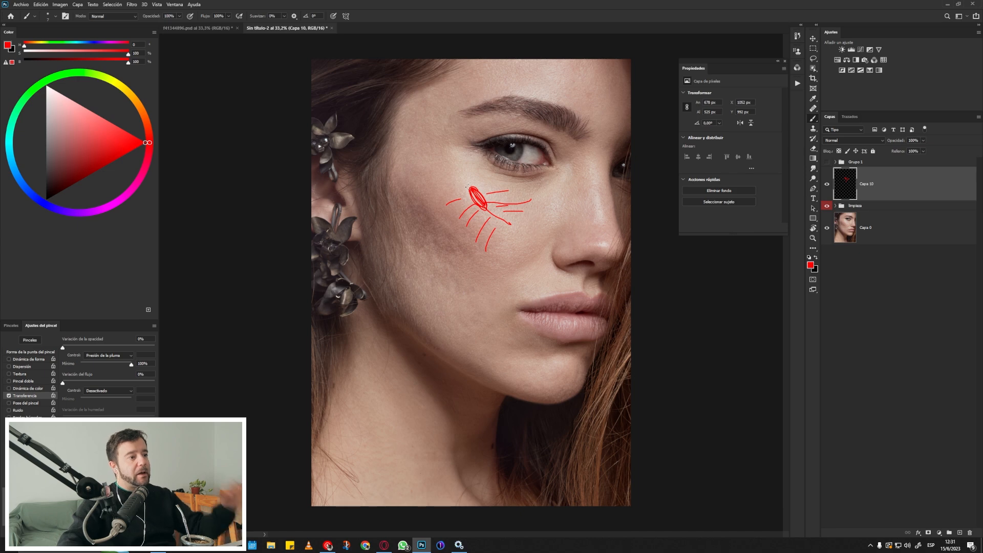
{"action": "left_click_drag", "start_coordinate": [466, 182], "coordinate": [440, 206]}
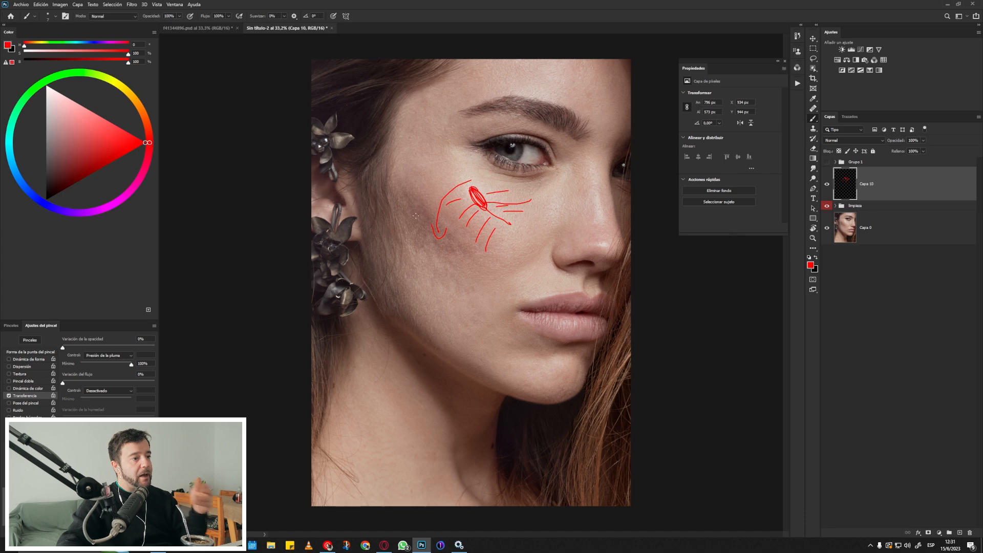
Draw labelled boundary lines across the cheek and jaw with "SOMBRA" under the jaw, link the zones, circle the cheek label, and hide the layer
{"action": "mouse_move", "coordinate": [404, 207]}
{"action": "left_mouse_down"}
{"action": "mouse_move", "coordinate": [510, 287]}
{"action": "mouse_move", "coordinate": [506, 266]}
{"action": "mouse_move", "coordinate": [519, 273]}
{"action": "mouse_move", "coordinate": [478, 285]}
{"action": "mouse_move", "coordinate": [488, 280]}
{"action": "mouse_move", "coordinate": [505, 298]}
{"action": "left_mouse_up"}
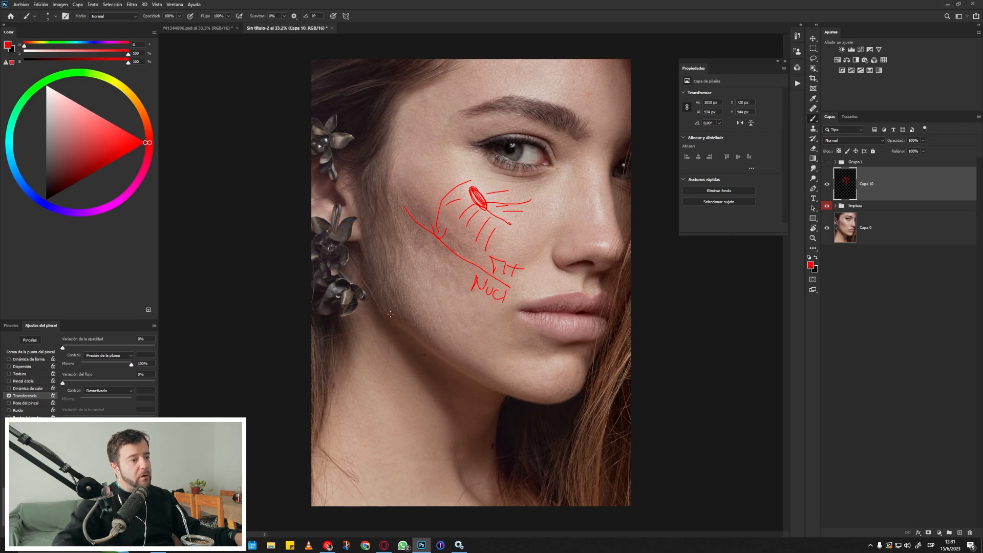
{"action": "mouse_move", "coordinate": [452, 354]}
{"action": "left_mouse_down"}
{"action": "mouse_move", "coordinate": [530, 395]}
{"action": "mouse_move", "coordinate": [444, 382]}
{"action": "mouse_move", "coordinate": [446, 393]}
{"action": "mouse_move", "coordinate": [519, 402]}
{"action": "left_mouse_up"}
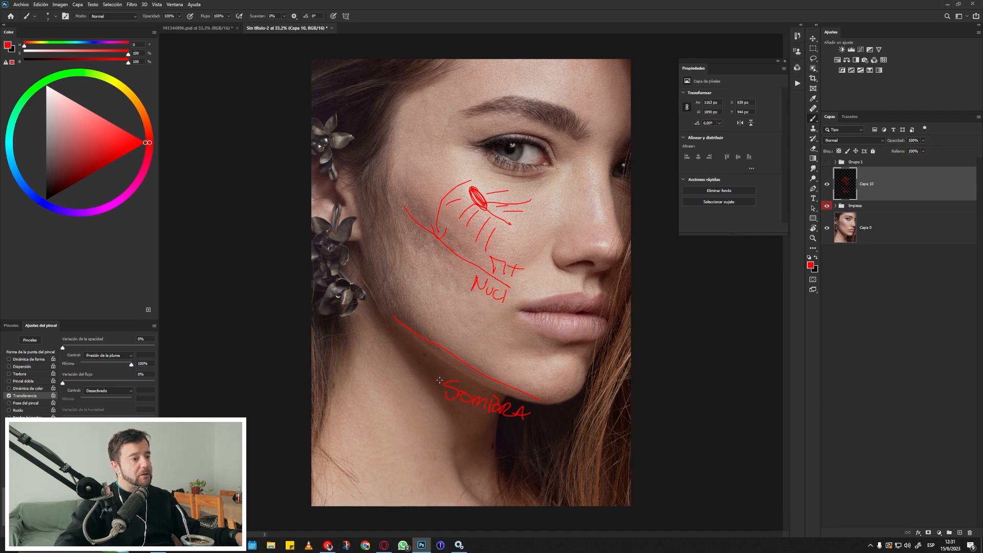
{"action": "mouse_move", "coordinate": [425, 326]}
{"action": "left_mouse_down"}
{"action": "mouse_move", "coordinate": [447, 235]}
{"action": "mouse_move", "coordinate": [459, 223]}
{"action": "mouse_move", "coordinate": [468, 234]}
{"action": "left_mouse_up"}
{"action": "mouse_move", "coordinate": [455, 268]}
{"action": "left_mouse_down"}
{"action": "mouse_move", "coordinate": [522, 261]}
{"action": "mouse_move", "coordinate": [460, 304]}
{"action": "left_mouse_up"}
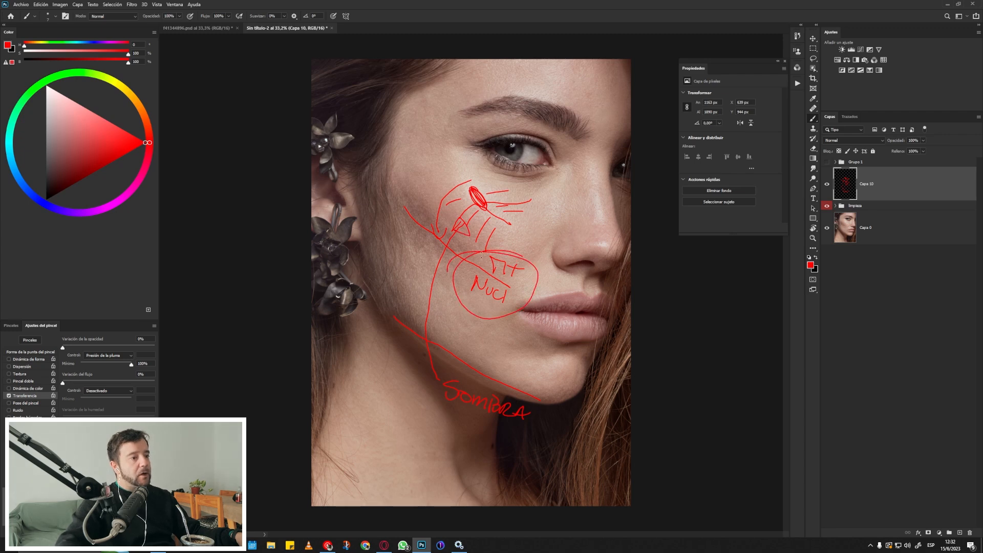
{"action": "left_click", "coordinate": [826, 183]}
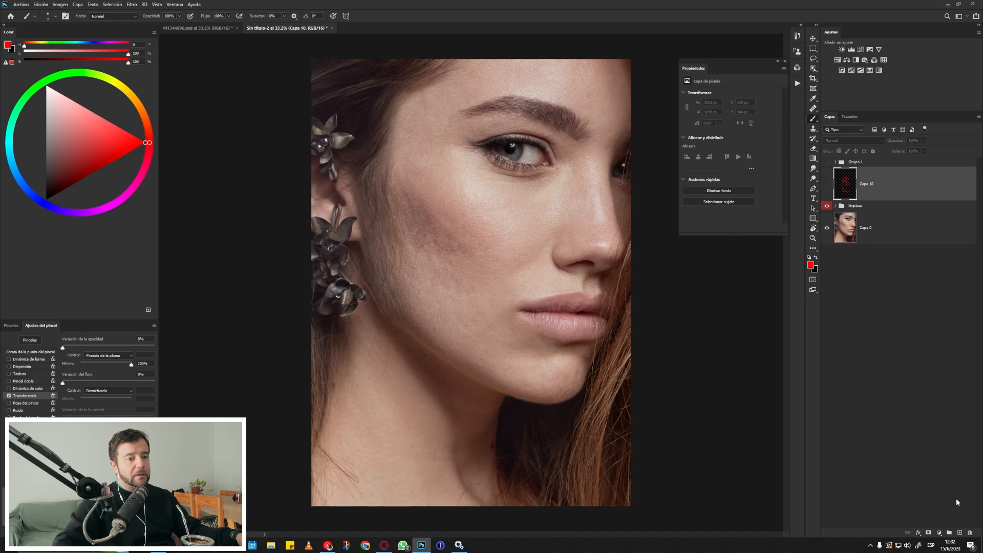
On a new layer, outline the uneven patches on the cheek in red and enclose the whole cheek area
{"action": "left_click", "coordinate": [959, 532]}
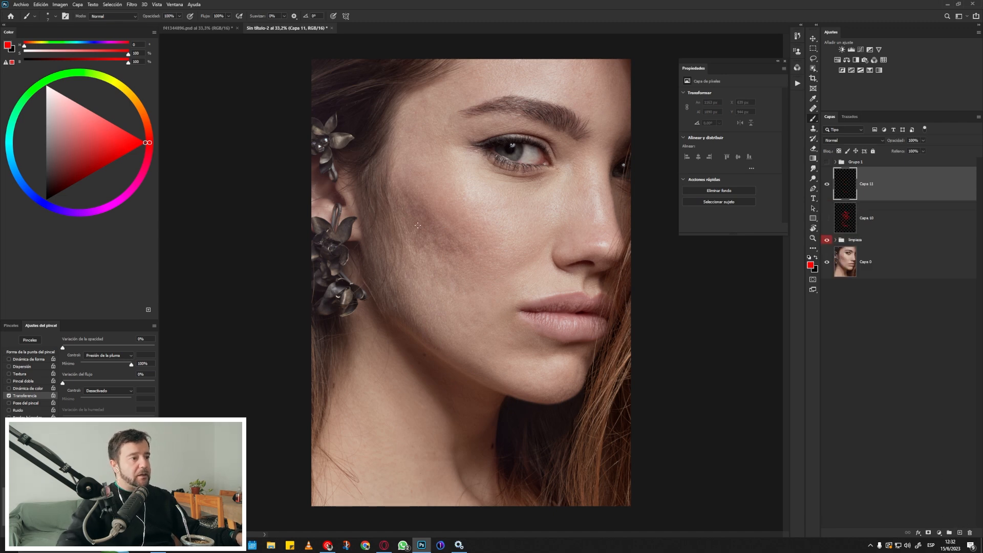
{"action": "mouse_move", "coordinate": [416, 226]}
{"action": "left_mouse_down"}
{"action": "mouse_move", "coordinate": [417, 256]}
{"action": "mouse_move", "coordinate": [409, 235]}
{"action": "mouse_move", "coordinate": [424, 242]}
{"action": "mouse_move", "coordinate": [427, 233]}
{"action": "mouse_move", "coordinate": [435, 253]}
{"action": "left_mouse_up"}
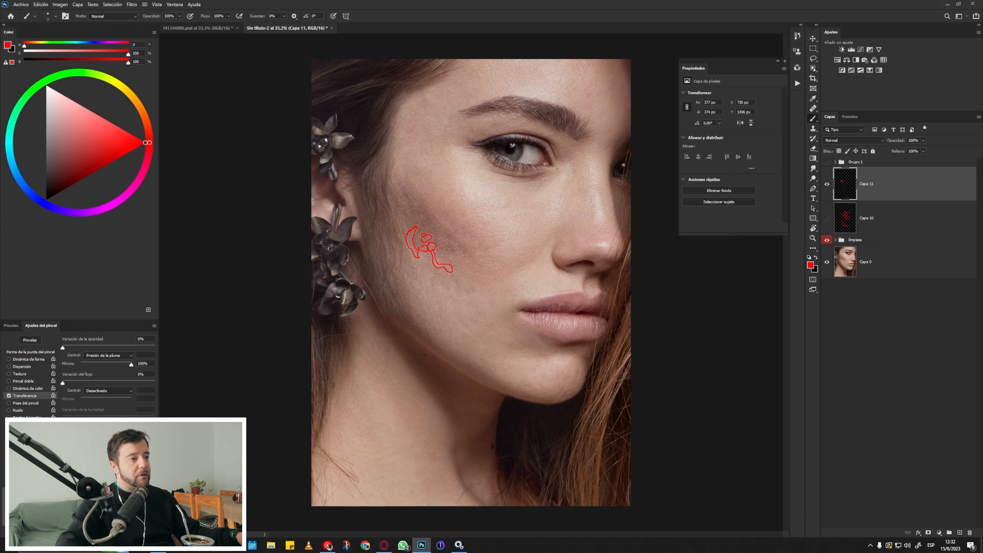
{"action": "left_click_drag", "start_coordinate": [439, 282], "coordinate": [437, 291]}
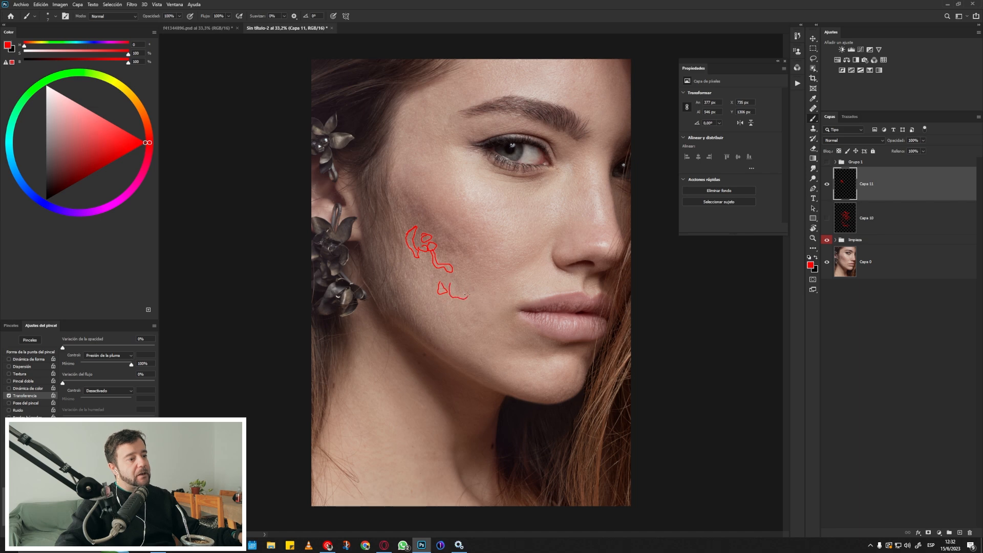
{"action": "left_click_drag", "start_coordinate": [451, 282], "coordinate": [450, 283]}
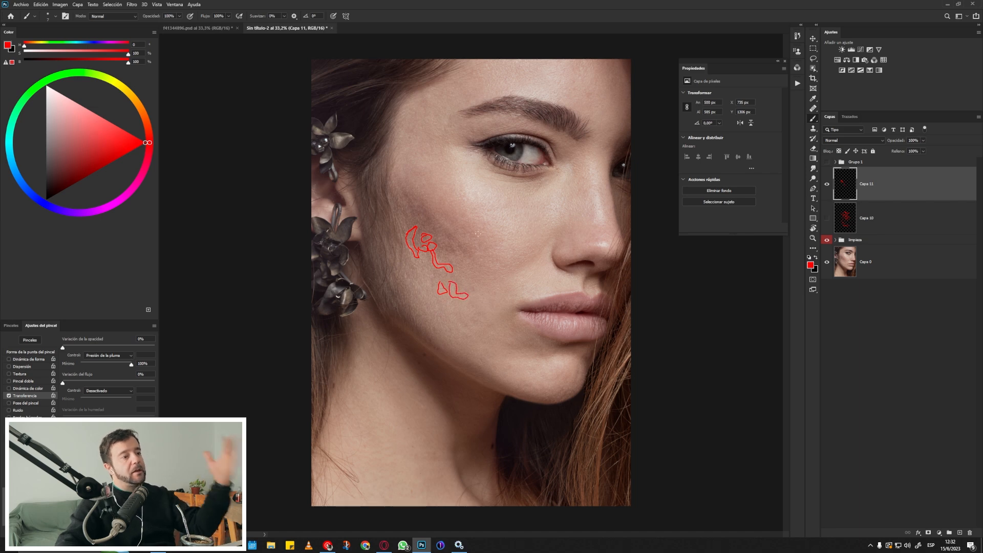
{"action": "mouse_move", "coordinate": [443, 219]}
{"action": "left_mouse_down"}
{"action": "mouse_move", "coordinate": [460, 242]}
{"action": "mouse_move", "coordinate": [471, 238]}
{"action": "mouse_move", "coordinate": [449, 227]}
{"action": "left_mouse_up"}
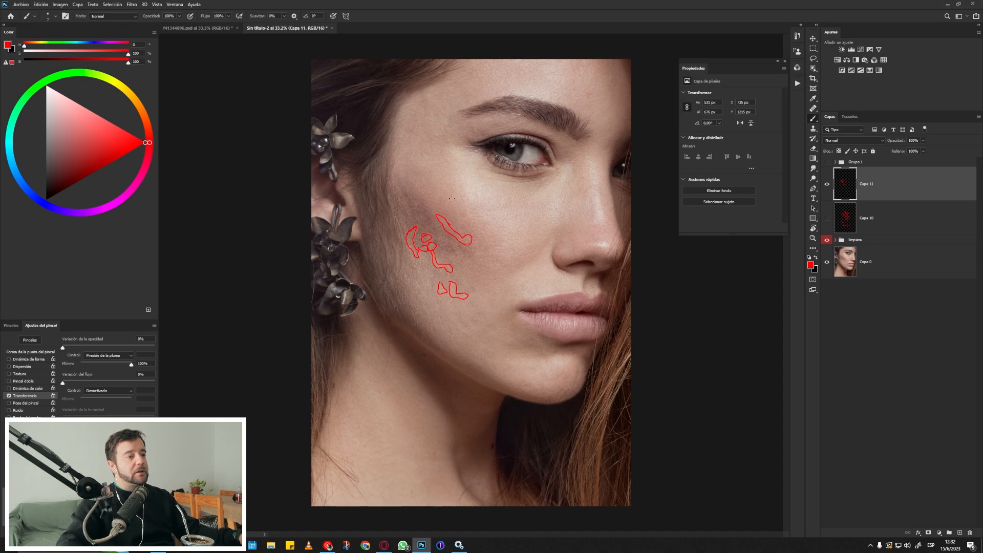
{"action": "mouse_move", "coordinate": [489, 230]}
{"action": "left_mouse_down"}
{"action": "mouse_move", "coordinate": [416, 181]}
{"action": "mouse_move", "coordinate": [399, 186]}
{"action": "mouse_move", "coordinate": [386, 235]}
{"action": "mouse_move", "coordinate": [390, 277]}
{"action": "mouse_move", "coordinate": [411, 311]}
{"action": "mouse_move", "coordinate": [486, 347]}
{"action": "mouse_move", "coordinate": [506, 316]}
{"action": "mouse_move", "coordinate": [508, 267]}
{"action": "mouse_move", "coordinate": [489, 229]}
{"action": "left_mouse_up"}
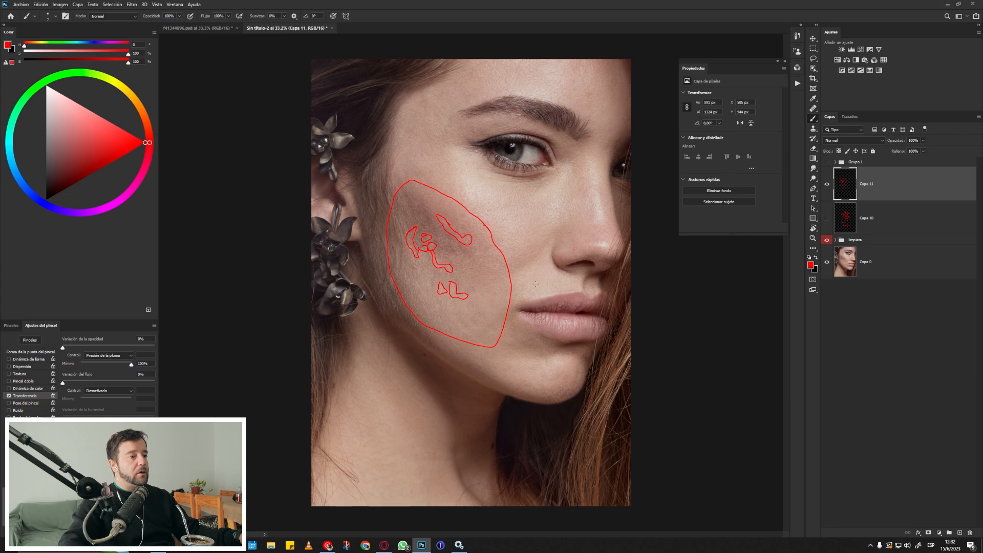
Handwrite a red "ZONA" label with the midtone core note underneath, over the mouth beside the outlined cheek
{"action": "mouse_move", "coordinate": [523, 277]}
{"action": "left_mouse_down"}
{"action": "mouse_move", "coordinate": [538, 288]}
{"action": "mouse_move", "coordinate": [565, 280]}
{"action": "mouse_move", "coordinate": [573, 291]}
{"action": "mouse_move", "coordinate": [540, 310]}
{"action": "mouse_move", "coordinate": [571, 314]}
{"action": "left_mouse_up"}
{"action": "left_click_drag", "start_coordinate": [518, 344], "coordinate": [532, 330]}
{"action": "left_click_drag", "start_coordinate": [536, 332], "coordinate": [554, 345]}
{"action": "left_click_drag", "start_coordinate": [569, 328], "coordinate": [562, 347]}
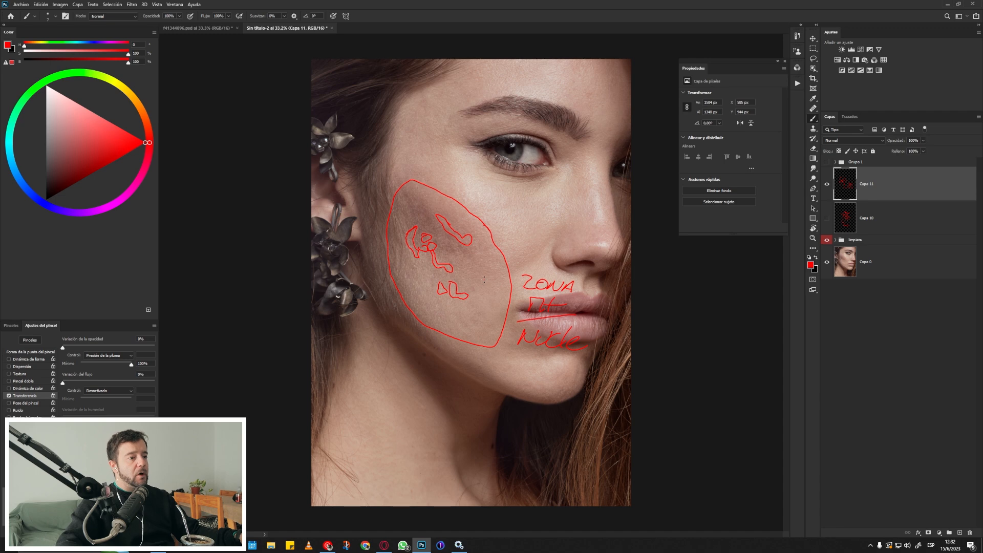
Add a downward exposure arrow inside the cheek outline, hatch the dark patches, circle the spot beside them, and hide the layer
{"action": "mouse_move", "coordinate": [479, 300]}
{"action": "left_mouse_down"}
{"action": "mouse_move", "coordinate": [506, 297]}
{"action": "mouse_move", "coordinate": [489, 314]}
{"action": "left_mouse_up"}
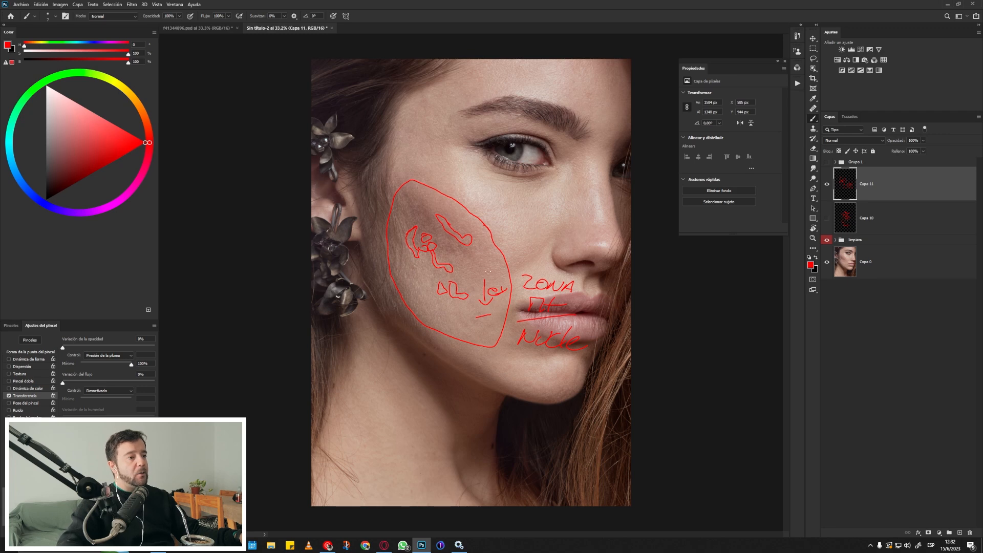
{"action": "mouse_move", "coordinate": [459, 242]}
{"action": "left_mouse_down"}
{"action": "mouse_move", "coordinate": [431, 263]}
{"action": "mouse_move", "coordinate": [456, 234]}
{"action": "mouse_move", "coordinate": [422, 228]}
{"action": "mouse_move", "coordinate": [429, 215]}
{"action": "mouse_move", "coordinate": [415, 221]}
{"action": "mouse_move", "coordinate": [469, 239]}
{"action": "mouse_move", "coordinate": [408, 239]}
{"action": "mouse_move", "coordinate": [413, 250]}
{"action": "mouse_move", "coordinate": [432, 243]}
{"action": "mouse_move", "coordinate": [456, 296]}
{"action": "left_mouse_up"}
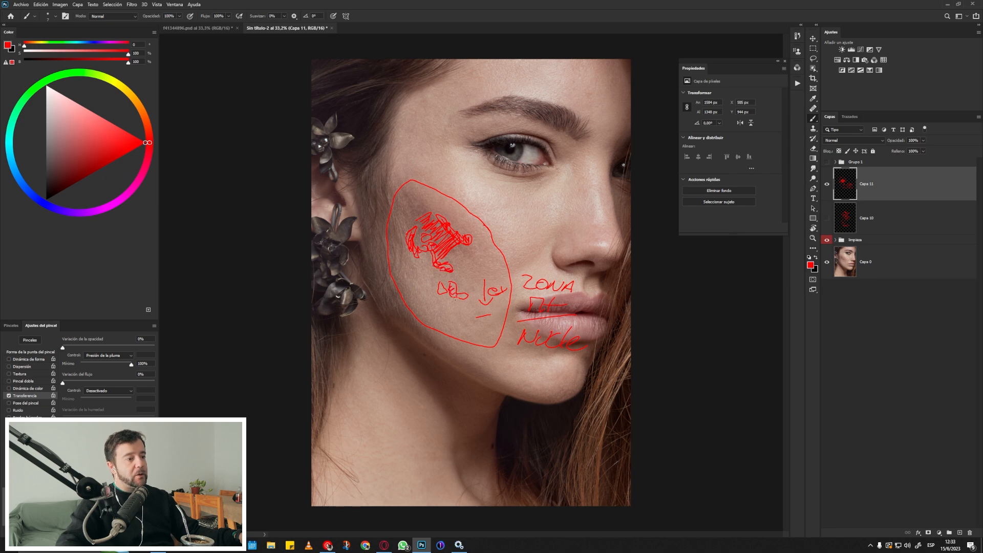
{"action": "mouse_move", "coordinate": [463, 249]}
{"action": "left_mouse_down"}
{"action": "mouse_move", "coordinate": [457, 271]}
{"action": "mouse_move", "coordinate": [466, 248]}
{"action": "left_mouse_up"}
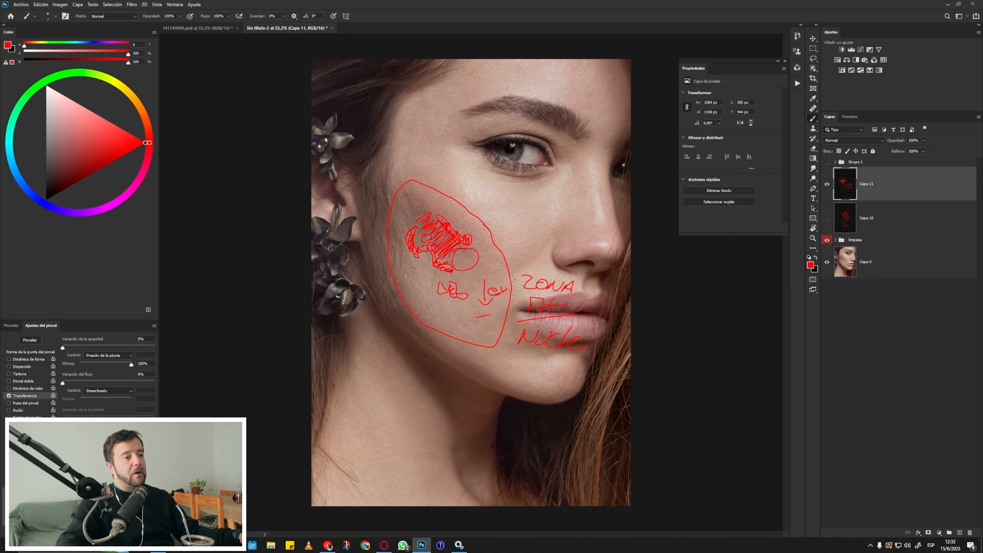
{"action": "left_click", "coordinate": [826, 185]}
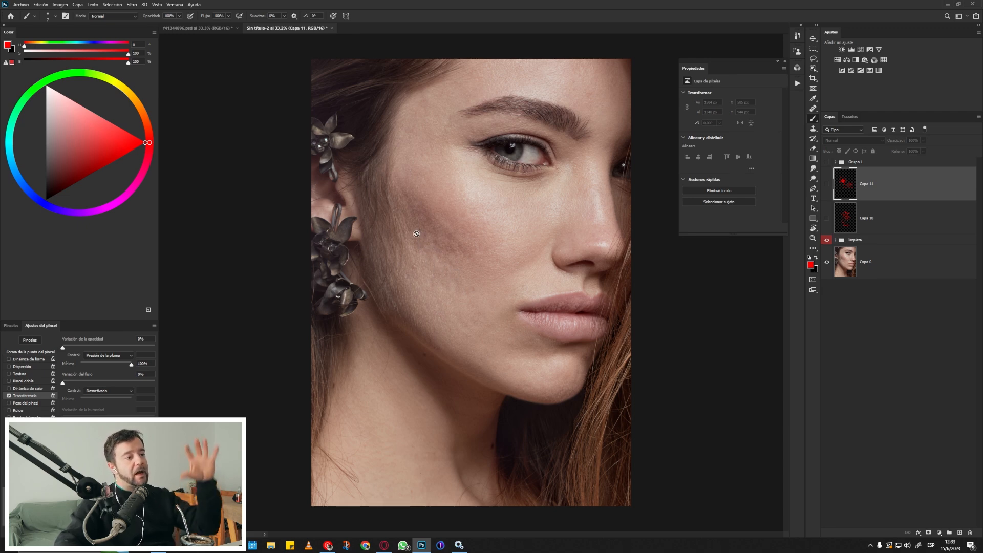
On a new layer, mark small patches across the cheek in red and write an upward arrow with "+exp" beside them
{"action": "key", "text": "ctrl+shift+alt+n"}
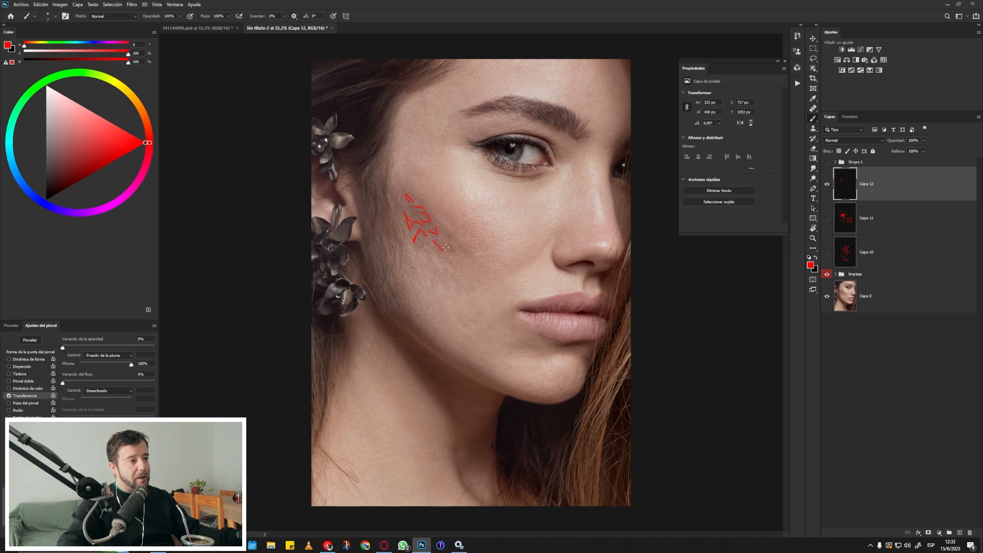
{"action": "mouse_move", "coordinate": [445, 247]}
{"action": "left_mouse_down"}
{"action": "mouse_move", "coordinate": [433, 287]}
{"action": "mouse_move", "coordinate": [445, 287]}
{"action": "mouse_move", "coordinate": [439, 276]}
{"action": "mouse_move", "coordinate": [448, 289]}
{"action": "mouse_move", "coordinate": [443, 274]}
{"action": "mouse_move", "coordinate": [466, 289]}
{"action": "left_mouse_up"}
{"action": "mouse_move", "coordinate": [487, 256]}
{"action": "left_mouse_down"}
{"action": "mouse_move", "coordinate": [486, 273]}
{"action": "mouse_move", "coordinate": [492, 261]}
{"action": "mouse_move", "coordinate": [505, 276]}
{"action": "mouse_move", "coordinate": [539, 280]}
{"action": "left_mouse_up"}
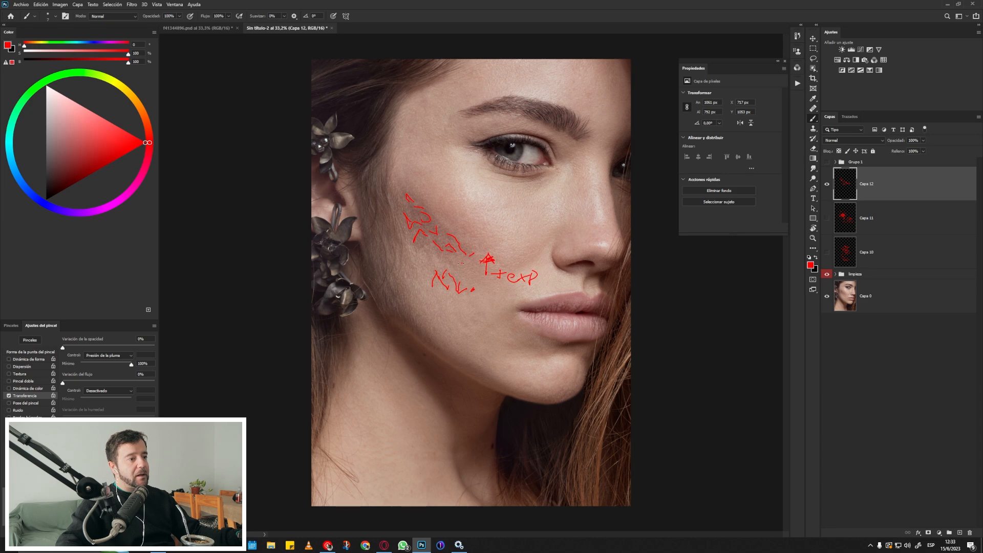
Add a circled equals sign, a large outline around the cheek and a midtone label, and delete the annotation layer
{"action": "left_click_drag", "start_coordinate": [448, 306], "coordinate": [465, 305]}
{"action": "left_click_drag", "start_coordinate": [441, 313], "coordinate": [468, 301]}
{"action": "mouse_move", "coordinate": [481, 310]}
{"action": "left_mouse_down"}
{"action": "mouse_move", "coordinate": [452, 302]}
{"action": "mouse_move", "coordinate": [478, 302]}
{"action": "left_mouse_up"}
{"action": "mouse_move", "coordinate": [496, 252]}
{"action": "left_mouse_down"}
{"action": "mouse_move", "coordinate": [413, 192]}
{"action": "mouse_move", "coordinate": [379, 239]}
{"action": "mouse_move", "coordinate": [473, 341]}
{"action": "mouse_move", "coordinate": [557, 295]}
{"action": "mouse_move", "coordinate": [468, 225]}
{"action": "left_mouse_up"}
{"action": "mouse_move", "coordinate": [495, 296]}
{"action": "left_mouse_down"}
{"action": "mouse_move", "coordinate": [494, 313]}
{"action": "mouse_move", "coordinate": [534, 303]}
{"action": "left_mouse_up"}
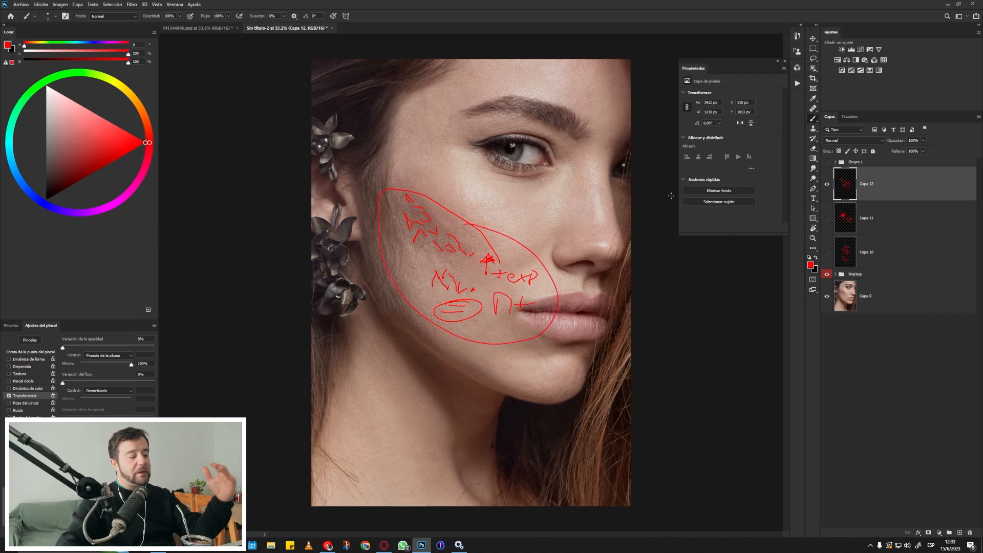
{"action": "key", "text": "Delete"}
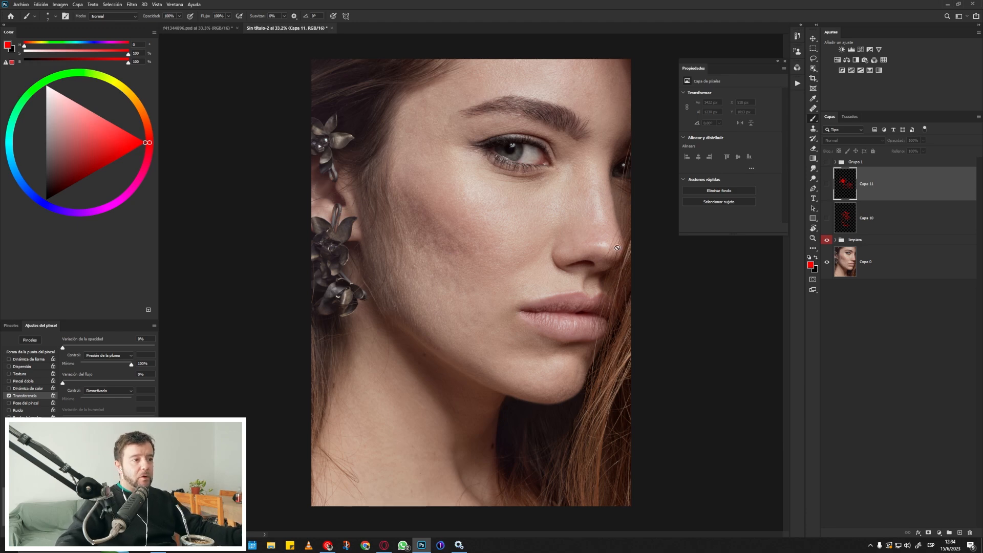
On a new layer, circle the cheekbone highlight in red and write an underlined "VOLUMEN" beside it
{"action": "left_click", "coordinate": [958, 533]}
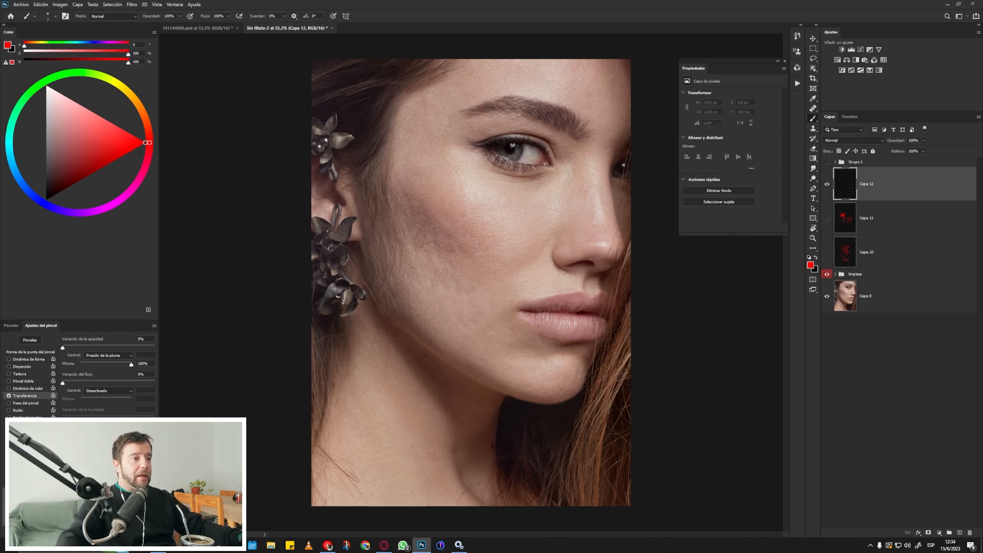
{"action": "mouse_move", "coordinate": [476, 180]}
{"action": "left_mouse_down"}
{"action": "mouse_move", "coordinate": [499, 240]}
{"action": "mouse_move", "coordinate": [469, 176]}
{"action": "left_mouse_up"}
{"action": "key", "text": "ctrl+z"}
{"action": "mouse_move", "coordinate": [508, 211]}
{"action": "left_mouse_down"}
{"action": "mouse_move", "coordinate": [451, 200]}
{"action": "mouse_move", "coordinate": [608, 222]}
{"action": "mouse_move", "coordinate": [621, 208]}
{"action": "left_mouse_up"}
{"action": "left_click_drag", "start_coordinate": [540, 232], "coordinate": [617, 232]}
{"action": "mouse_move", "coordinate": [504, 219]}
{"action": "left_mouse_down"}
{"action": "mouse_move", "coordinate": [484, 209]}
{"action": "mouse_move", "coordinate": [494, 195]}
{"action": "left_mouse_up"}
{"action": "key", "text": "ctrl+z"}
Scribble red marks over the highlights inside the cheekbone circle, keeping the "VOLUMEN" annotation layer selected
{"action": "mouse_move", "coordinate": [481, 199]}
{"action": "left_mouse_down"}
{"action": "mouse_move", "coordinate": [486, 192]}
{"action": "mouse_move", "coordinate": [486, 206]}
{"action": "left_mouse_up"}
{"action": "left_click_drag", "start_coordinate": [476, 200], "coordinate": [496, 196]}
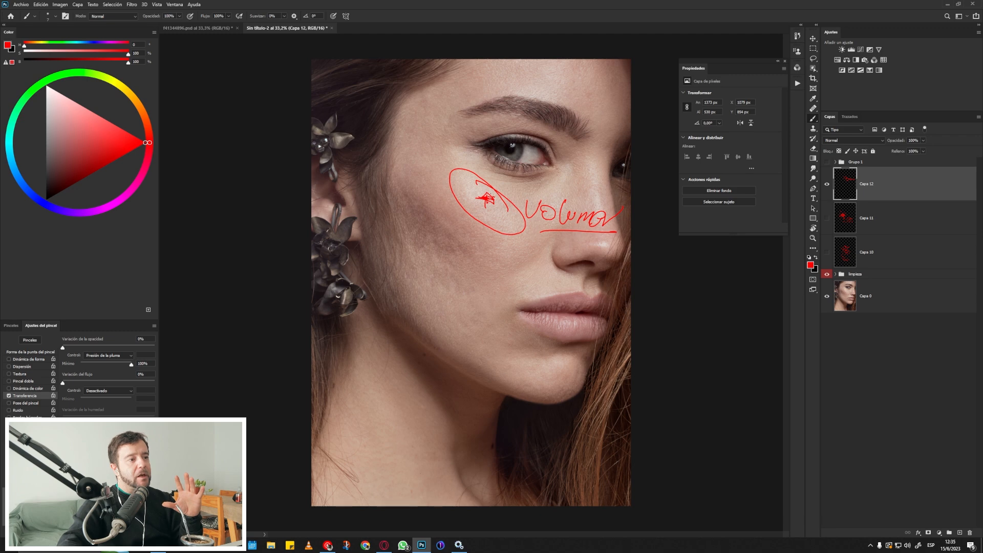
{"action": "mouse_move", "coordinate": [477, 187]}
{"action": "left_mouse_down"}
{"action": "mouse_move", "coordinate": [473, 198]}
{"action": "mouse_move", "coordinate": [489, 194]}
{"action": "mouse_move", "coordinate": [504, 220]}
{"action": "mouse_move", "coordinate": [513, 215]}
{"action": "left_mouse_up"}
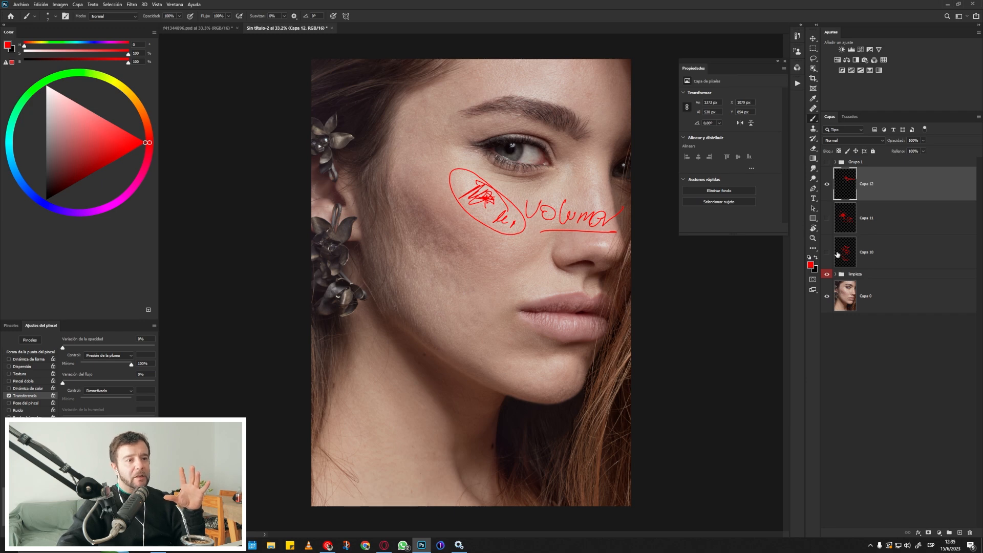
{"action": "left_click", "coordinate": [838, 256]}
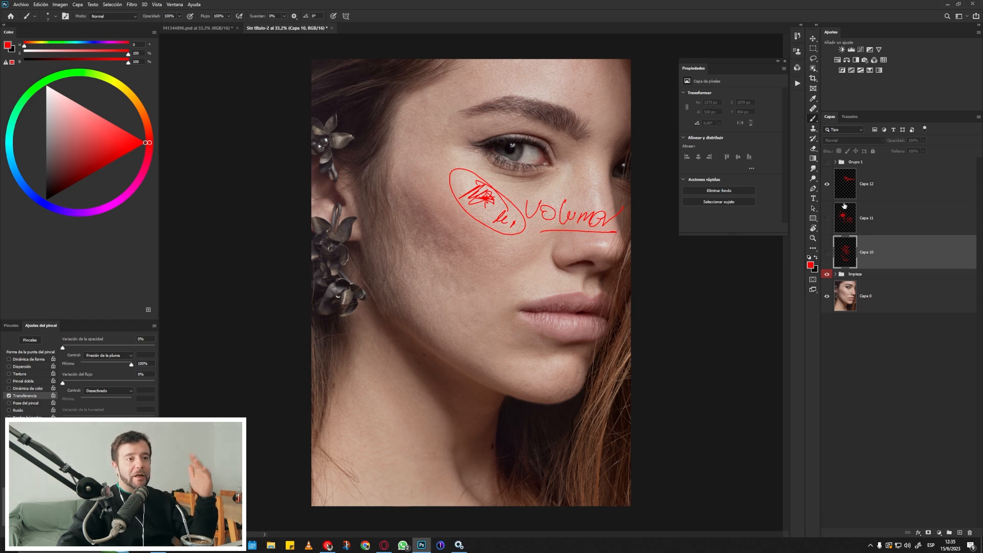
{"action": "left_click", "coordinate": [834, 189]}
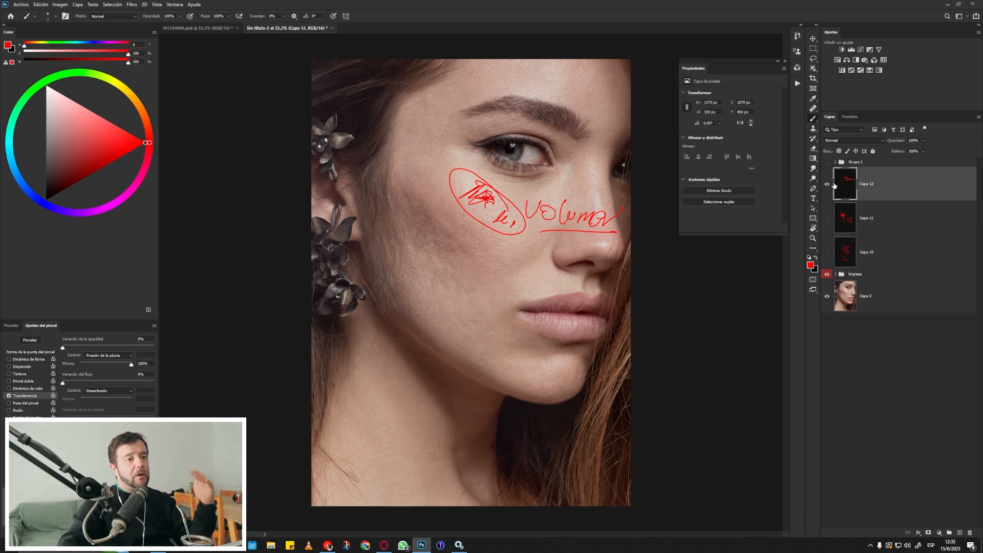
Hide the "VOLUMEN" annotation, inspect the clean cheek up close, and delete the three red annotation layers
{"action": "left_click", "coordinate": [827, 184]}
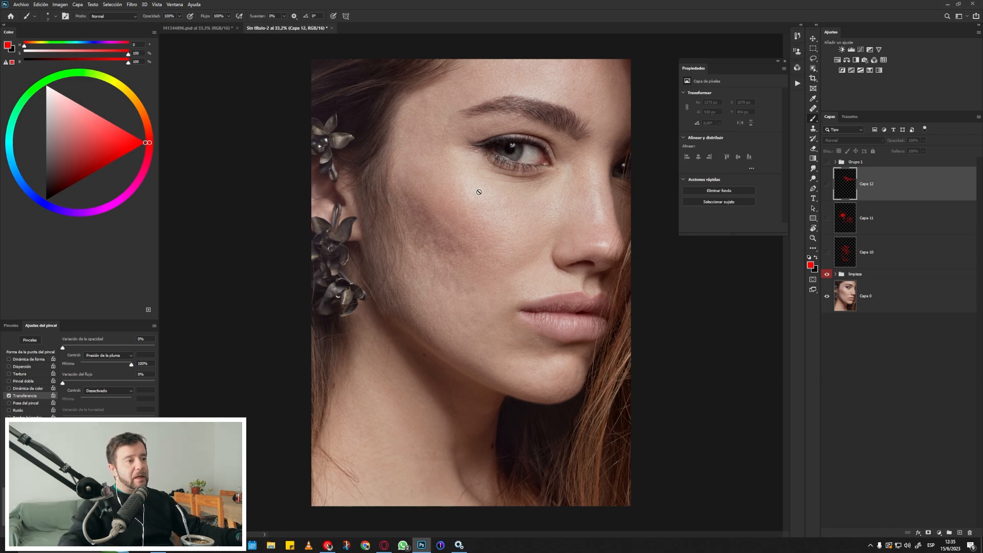
{"action": "scroll", "coordinate": [481, 195], "scroll_direction": "up", "scroll_amount": 3}
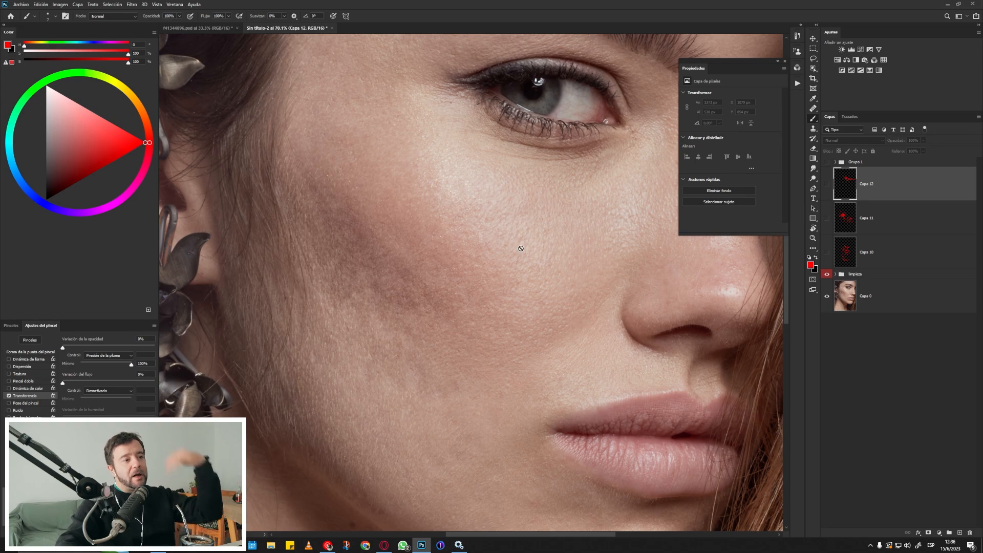
{"action": "left_click", "coordinate": [520, 249]}
{"action": "left_click", "coordinate": [484, 198]}
{"action": "key", "text": "z"}
{"action": "key", "text": "ctrl+0"}
{"action": "key", "text": "b"}
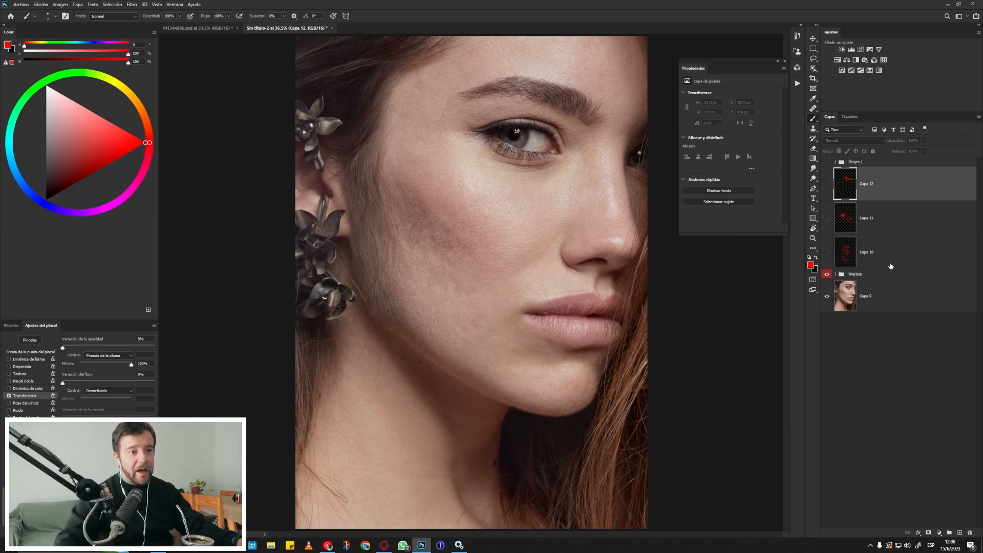
{"action": "left_click", "coordinate": [894, 254], "text": "shift"}
{"action": "key", "text": "Delete"}
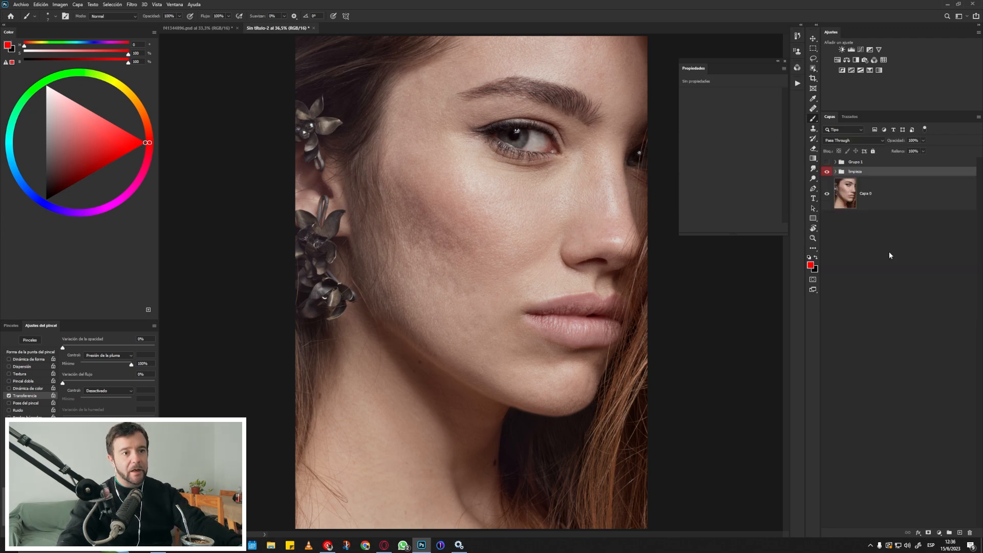
On a new layer, mark the dark patches along the upper part of the cheek shadow with short, thick red strokes
{"action": "left_click", "coordinate": [959, 533]}
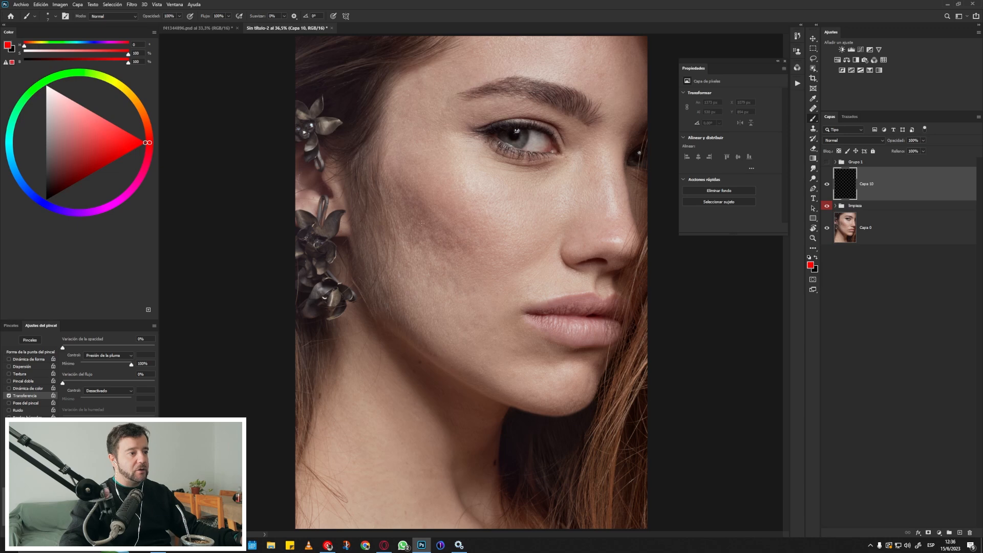
{"action": "mouse_move", "coordinate": [428, 229]}
{"action": "left_mouse_down"}
{"action": "mouse_move", "coordinate": [445, 240]}
{"action": "mouse_move", "coordinate": [435, 238]}
{"action": "left_mouse_up"}
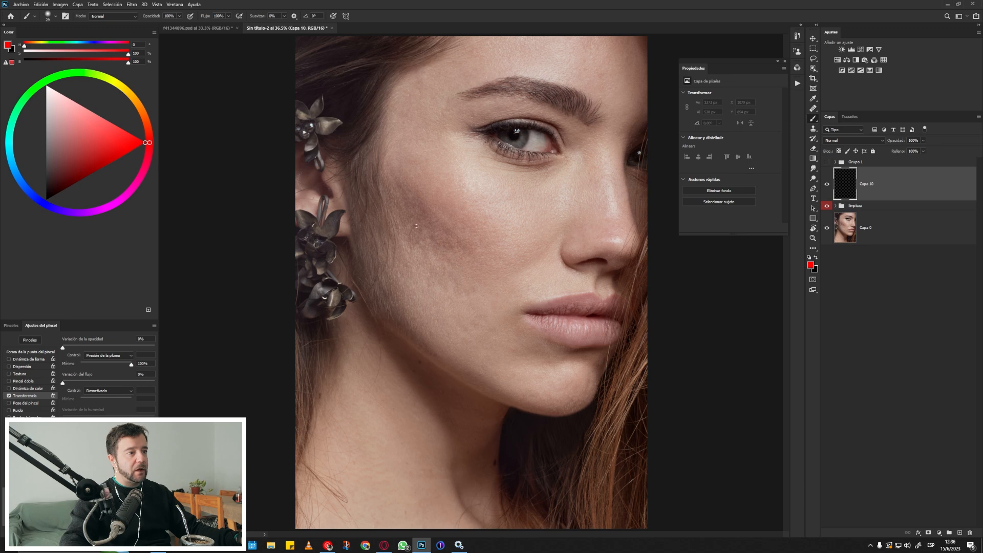
{"action": "left_click_drag", "start_coordinate": [406, 202], "coordinate": [399, 187]}
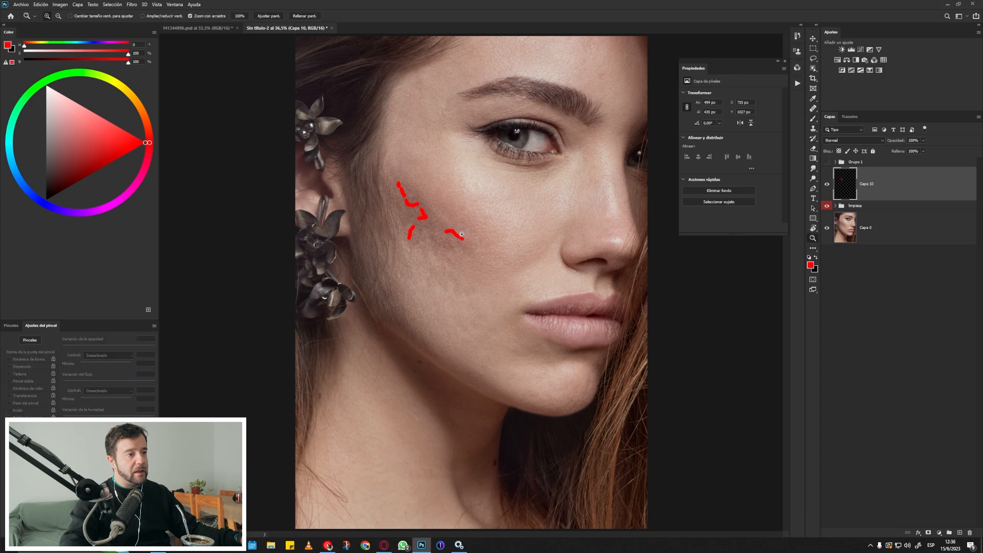
{"action": "scroll", "coordinate": [456, 235], "scroll_direction": "up", "scroll_amount": 5}
{"action": "key", "text": "ctrl+z"}
{"action": "left_click_drag", "start_coordinate": [376, 217], "coordinate": [426, 234]}
{"action": "scroll", "coordinate": [454, 233], "scroll_direction": "down", "scroll_amount": 5}
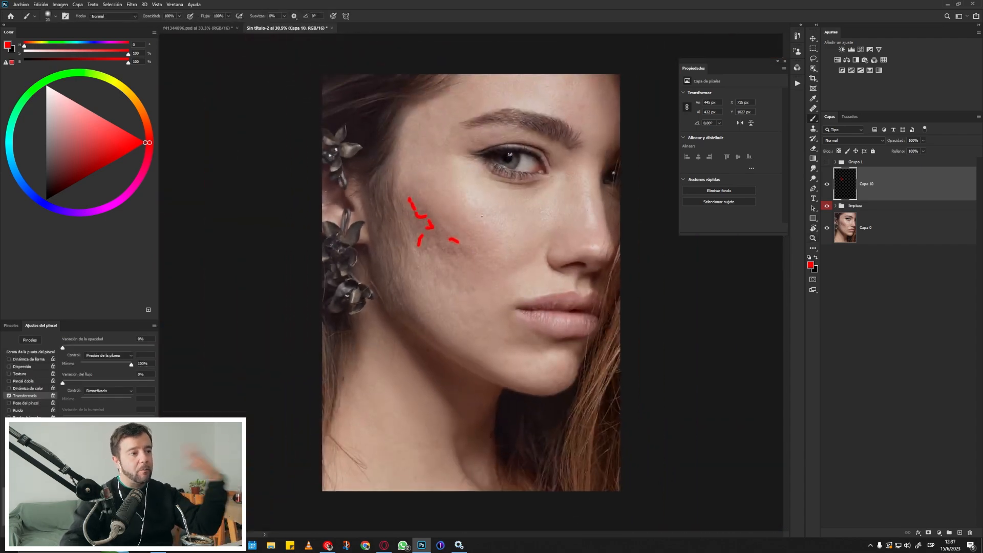
Add much finer red marks over the small tonal spots below the thick strokes, and delete the annotation layer
{"action": "key", "text": "z"}
{"action": "left_click", "coordinate": [450, 239]}
{"action": "key", "text": "b"}
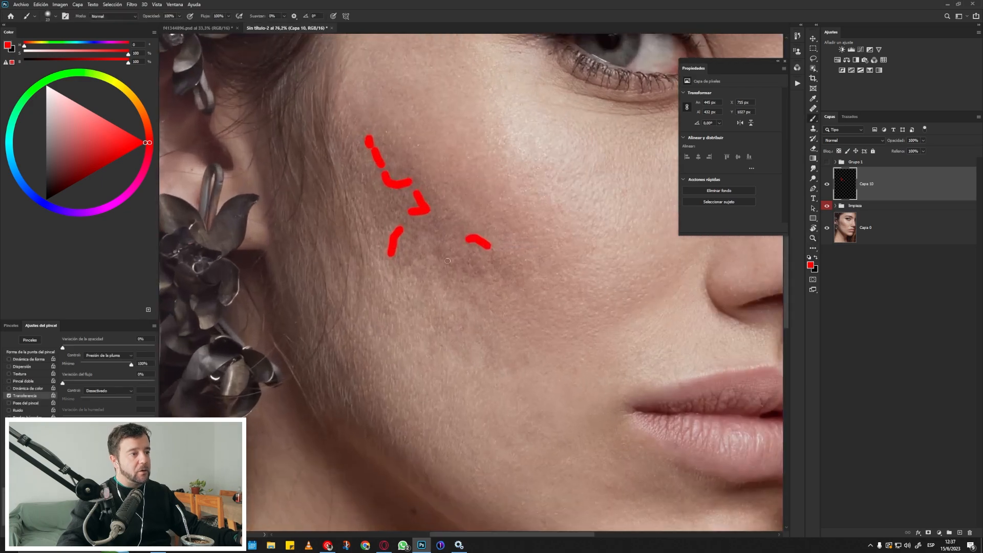
{"action": "scroll", "coordinate": [409, 244], "scroll_direction": "up", "scroll_amount": 3}
{"action": "mouse_move", "coordinate": [404, 250]}
{"action": "left_mouse_down"}
{"action": "mouse_move", "coordinate": [387, 266]}
{"action": "mouse_move", "coordinate": [400, 254]}
{"action": "mouse_move", "coordinate": [407, 261]}
{"action": "mouse_move", "coordinate": [416, 244]}
{"action": "left_mouse_up"}
{"action": "mouse_move", "coordinate": [433, 235]}
{"action": "left_mouse_down"}
{"action": "mouse_move", "coordinate": [429, 245]}
{"action": "mouse_move", "coordinate": [451, 246]}
{"action": "mouse_move", "coordinate": [430, 285]}
{"action": "left_mouse_up"}
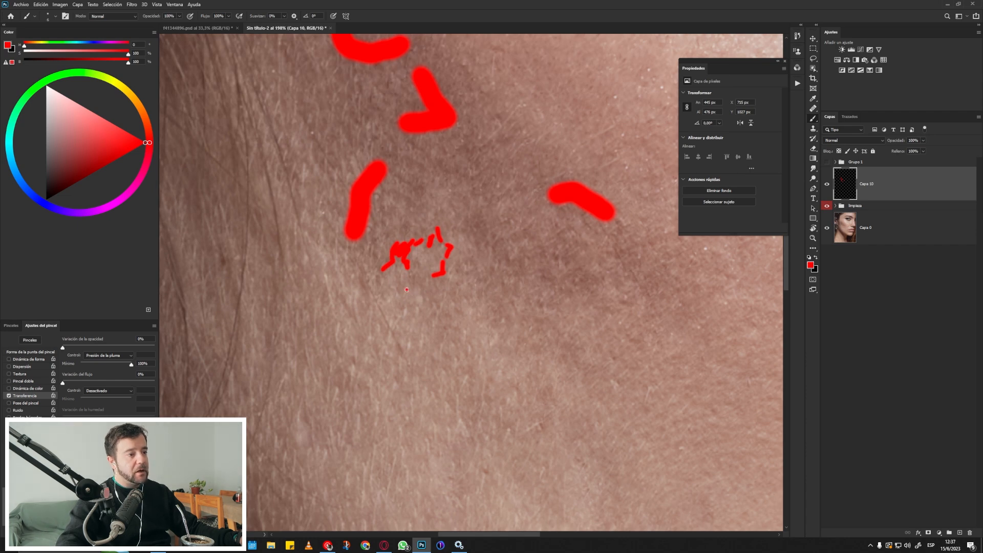
{"action": "left_click_drag", "start_coordinate": [419, 301], "coordinate": [406, 317]}
{"action": "key", "text": "ctrl+z"}
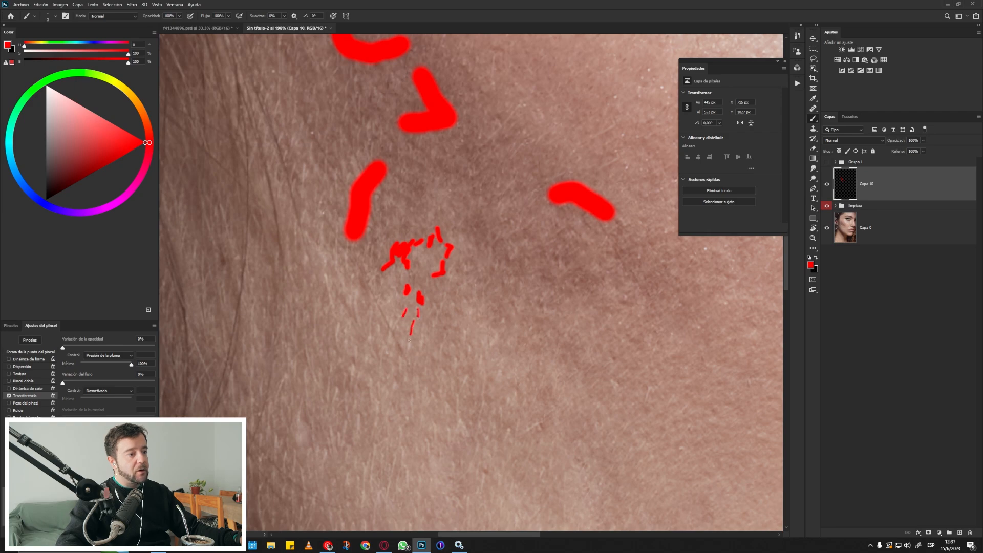
{"action": "left_click_drag", "start_coordinate": [432, 346], "coordinate": [358, 340]}
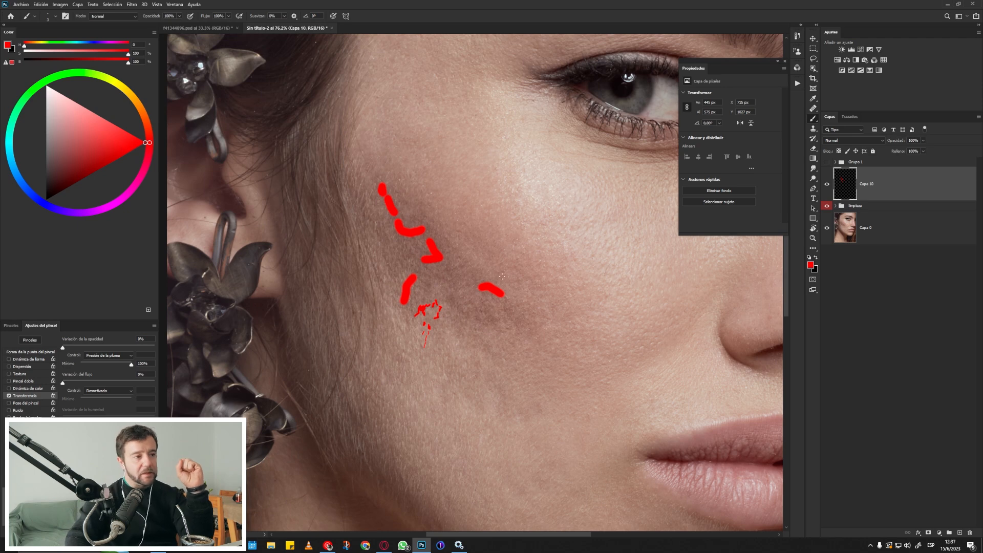
{"action": "key", "text": "Delete"}
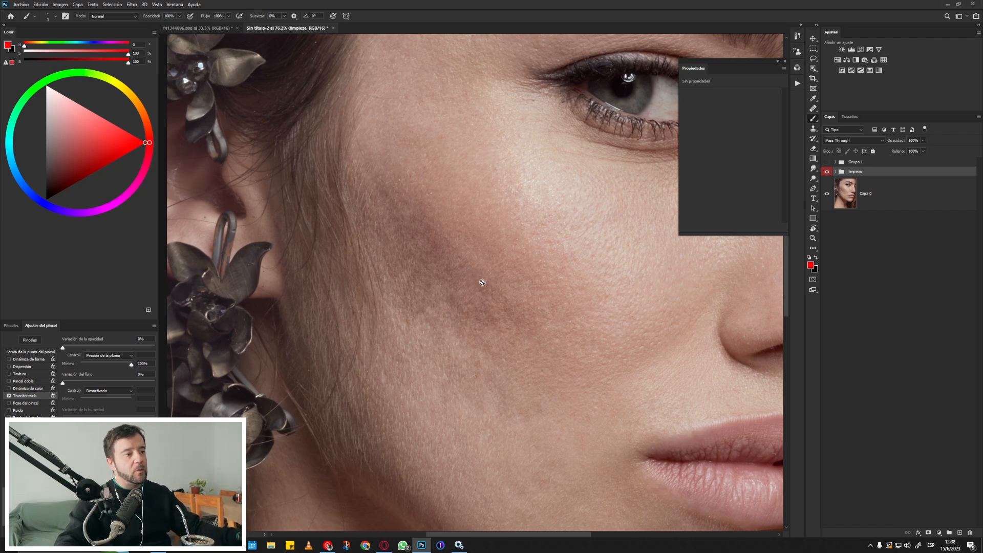
On a new layer, outline the cheek shadow in orange, about 1130 px wide, and sketch a narrow ellipse with short strokes inside
{"action": "key", "text": "z"}
{"action": "mouse_move", "coordinate": [500, 310]}
{"action": "left_mouse_down"}
{"action": "mouse_move", "coordinate": [462, 272]}
{"action": "mouse_move", "coordinate": [446, 235]}
{"action": "mouse_move", "coordinate": [486, 241]}
{"action": "left_mouse_up"}
{"action": "key", "text": "b"}
{"action": "key", "text": "z"}
{"action": "key", "text": "b"}
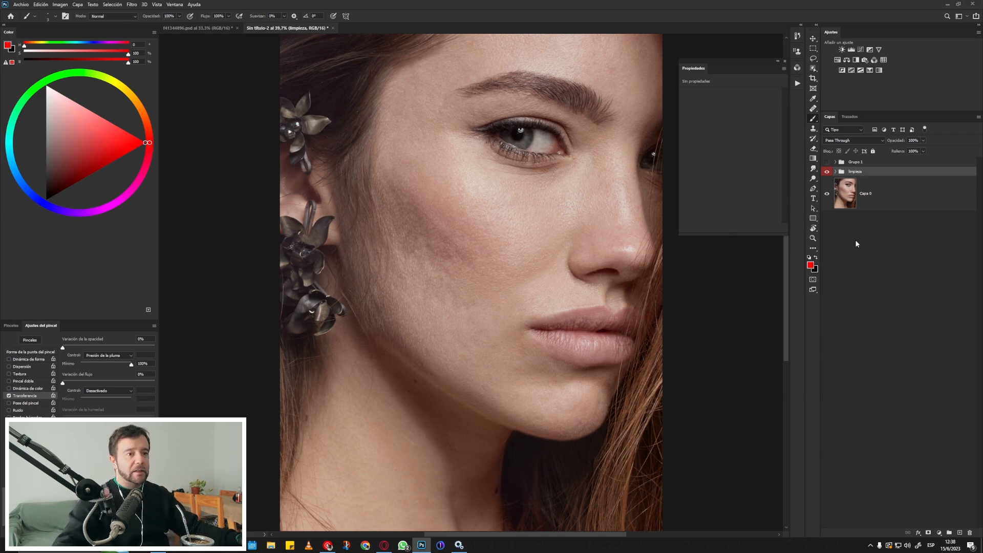
{"action": "left_click", "coordinate": [959, 532]}
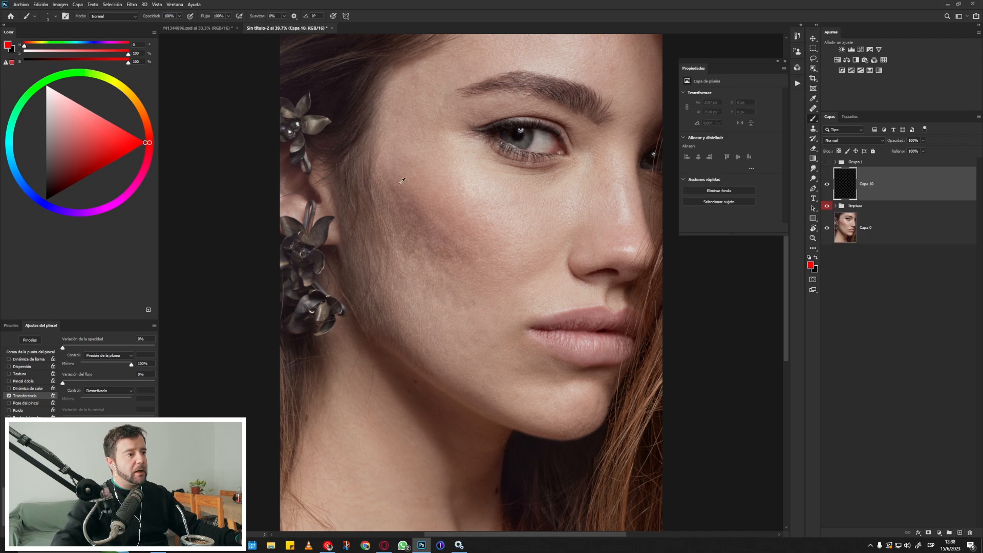
{"action": "mouse_move", "coordinate": [404, 202]}
{"action": "left_mouse_down", "text": "alt"}
{"action": "mouse_move", "coordinate": [419, 261]}
{"action": "mouse_move", "coordinate": [488, 262]}
{"action": "mouse_move", "coordinate": [457, 200]}
{"action": "mouse_move", "coordinate": [413, 207]}
{"action": "mouse_move", "coordinate": [406, 194]}
{"action": "mouse_move", "coordinate": [416, 177]}
{"action": "mouse_move", "coordinate": [353, 193]}
{"action": "mouse_move", "coordinate": [453, 306]}
{"action": "mouse_move", "coordinate": [516, 260]}
{"action": "mouse_move", "coordinate": [394, 176]}
{"action": "left_mouse_up", "text": "alt"}
{"action": "left_click", "coordinate": [145, 143]}
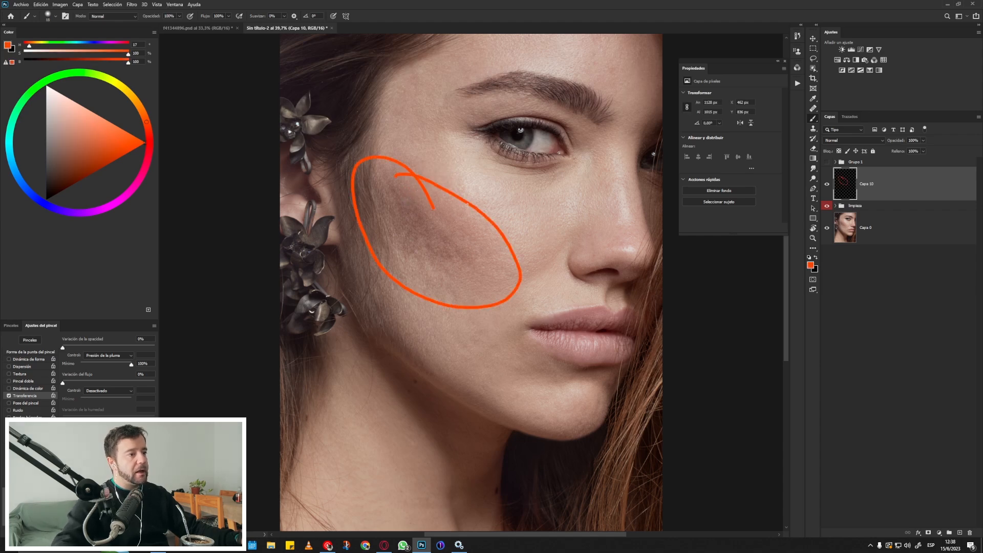
{"action": "mouse_move", "coordinate": [410, 208]}
{"action": "left_mouse_down"}
{"action": "mouse_move", "coordinate": [475, 256]}
{"action": "mouse_move", "coordinate": [400, 205]}
{"action": "mouse_move", "coordinate": [449, 236]}
{"action": "mouse_move", "coordinate": [473, 211]}
{"action": "mouse_move", "coordinate": [497, 245]}
{"action": "left_mouse_up"}
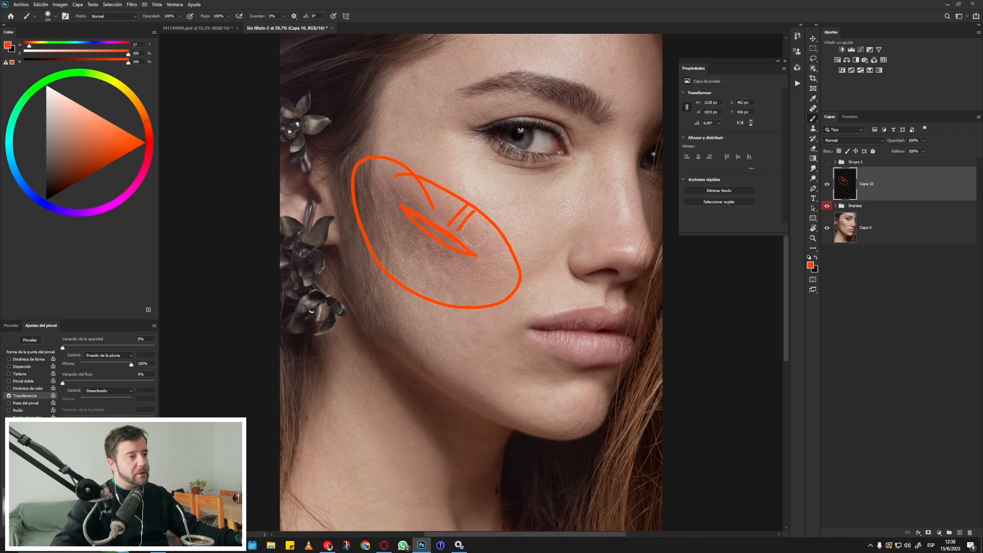
Adjust the brush hardness, paint a solid orange patch along the upper edge inside the cheek outline, and delete the layer
{"action": "right_click", "coordinate": [474, 236]}
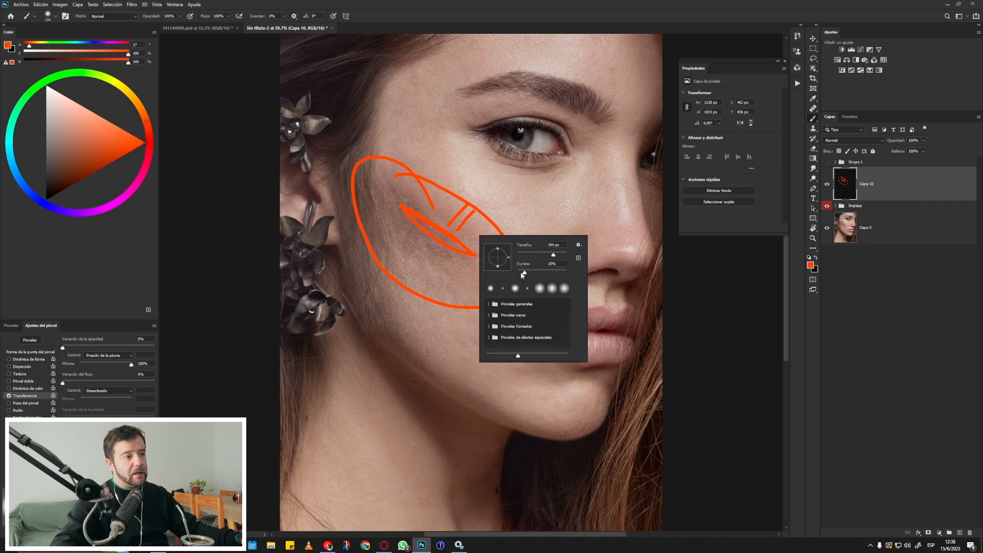
{"action": "mouse_move", "coordinate": [524, 274]}
{"action": "left_mouse_down"}
{"action": "mouse_move", "coordinate": [544, 273]}
{"action": "mouse_move", "coordinate": [526, 274]}
{"action": "left_mouse_up"}
{"action": "left_click_drag", "start_coordinate": [425, 200], "coordinate": [483, 239]}
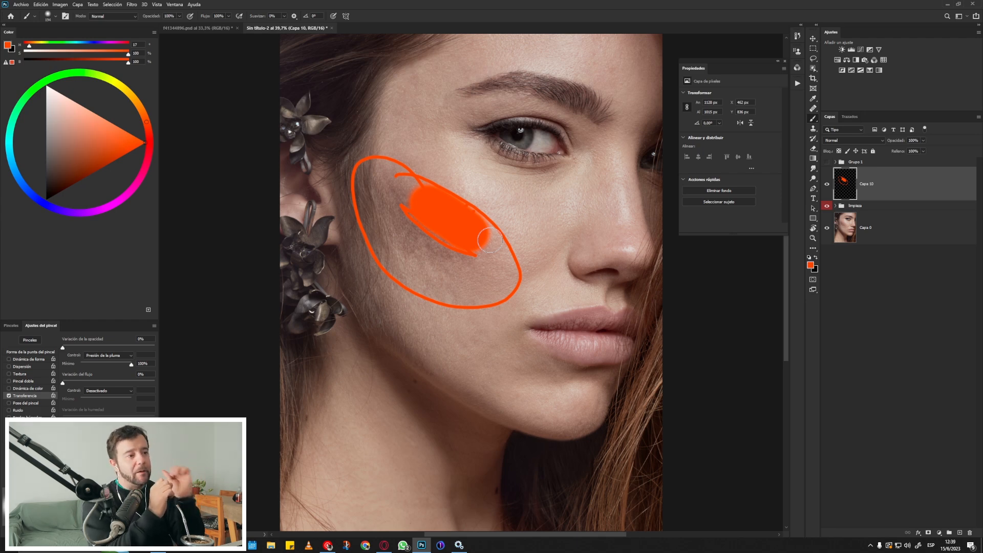
{"action": "key", "text": "Delete"}
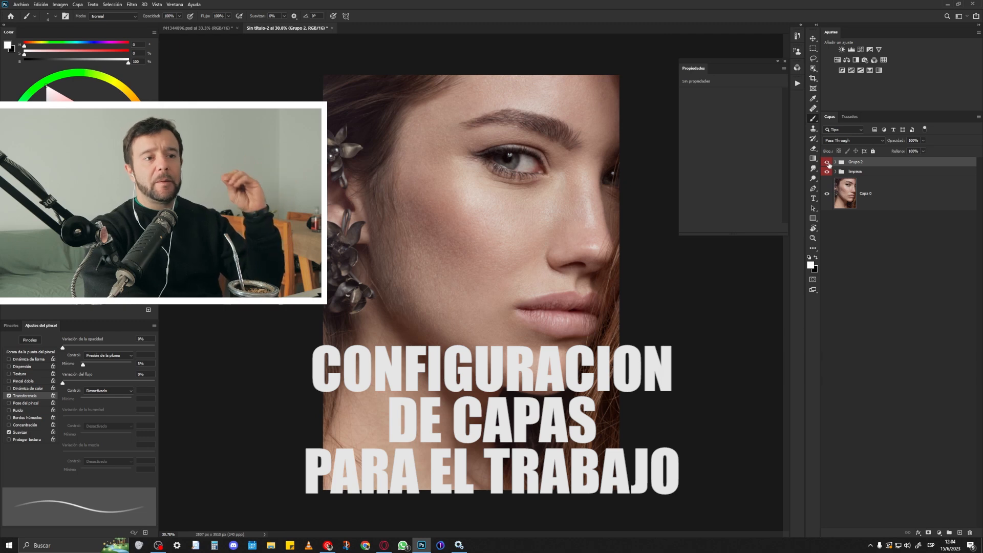
Hide and delete the "Grupo 2" group, and add a new empty layer above the "limpieza" group
{"action": "left_click", "coordinate": [827, 163]}
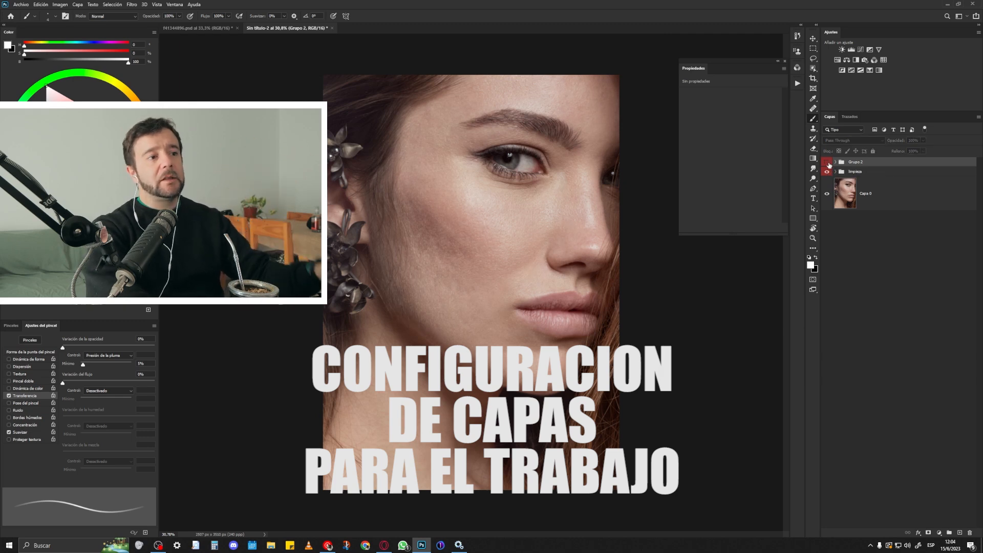
{"action": "left_click_drag", "start_coordinate": [866, 167], "coordinate": [967, 533]}
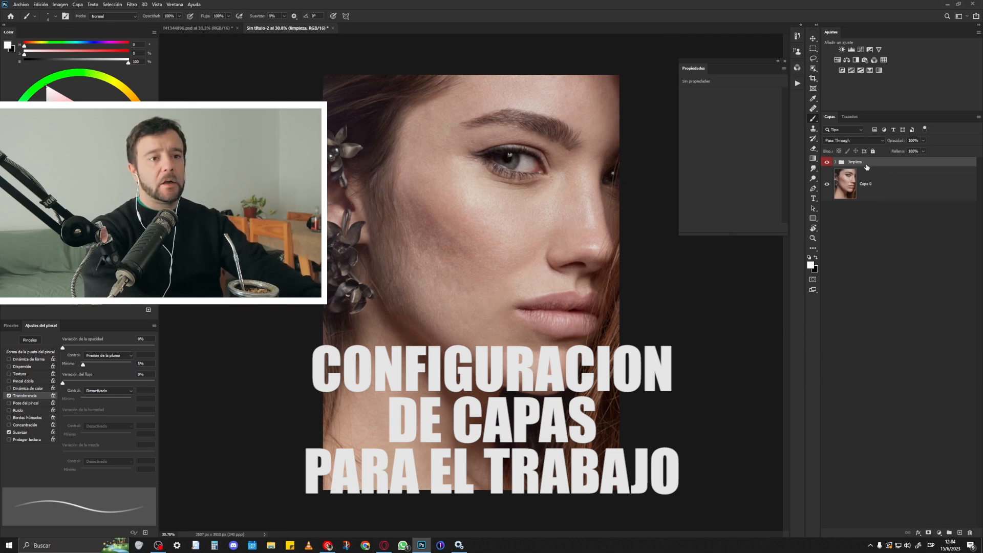
{"action": "left_click", "coordinate": [960, 533]}
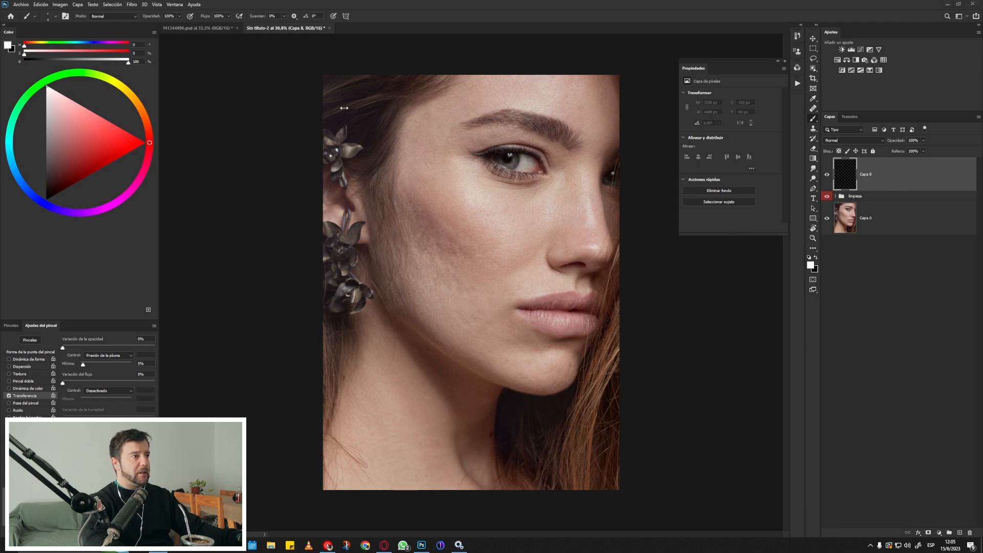
Fill the new layer with 50% gris in Normal mode at 100% opacity, and set its blend mode to Luz suave
{"action": "left_click", "coordinate": [41, 4]}
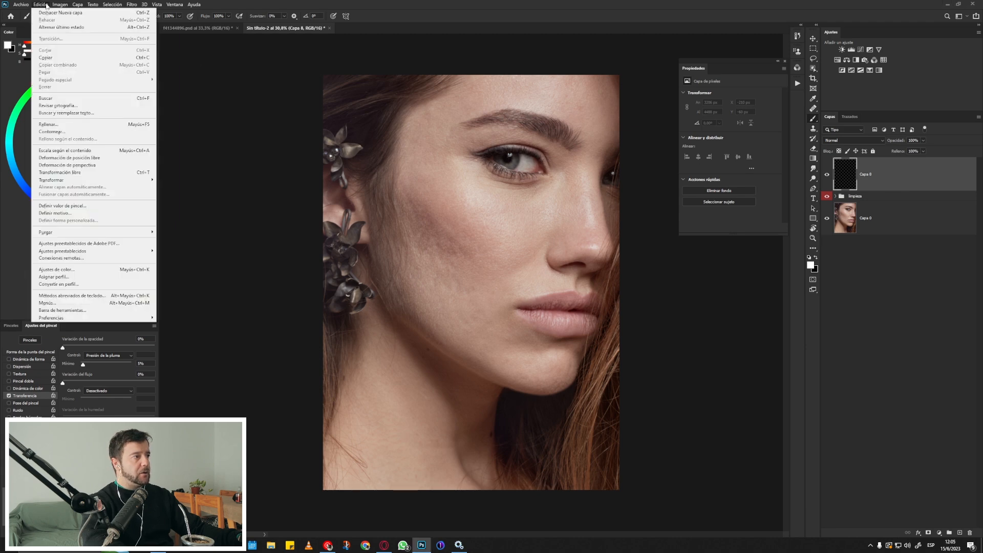
{"action": "left_click", "coordinate": [70, 126]}
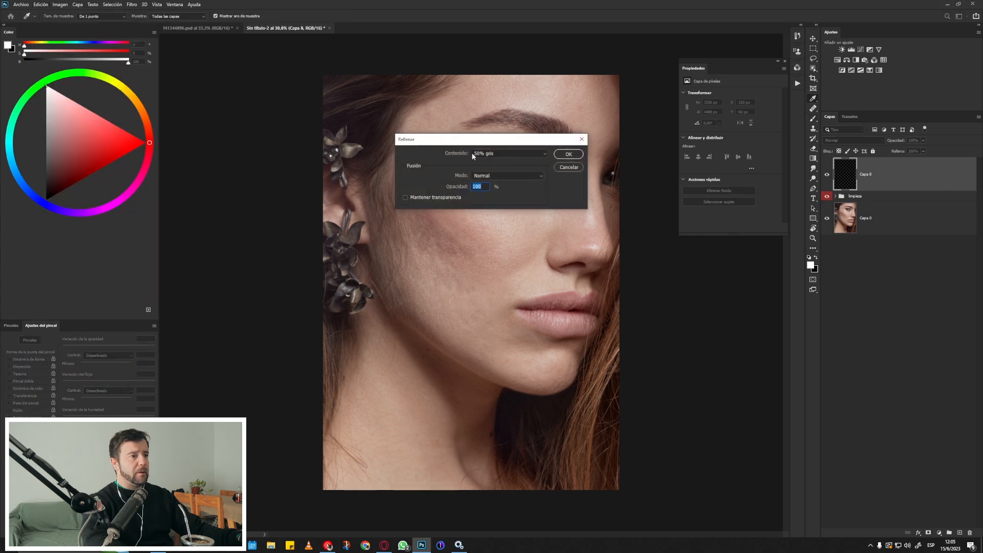
{"action": "left_click", "coordinate": [545, 153]}
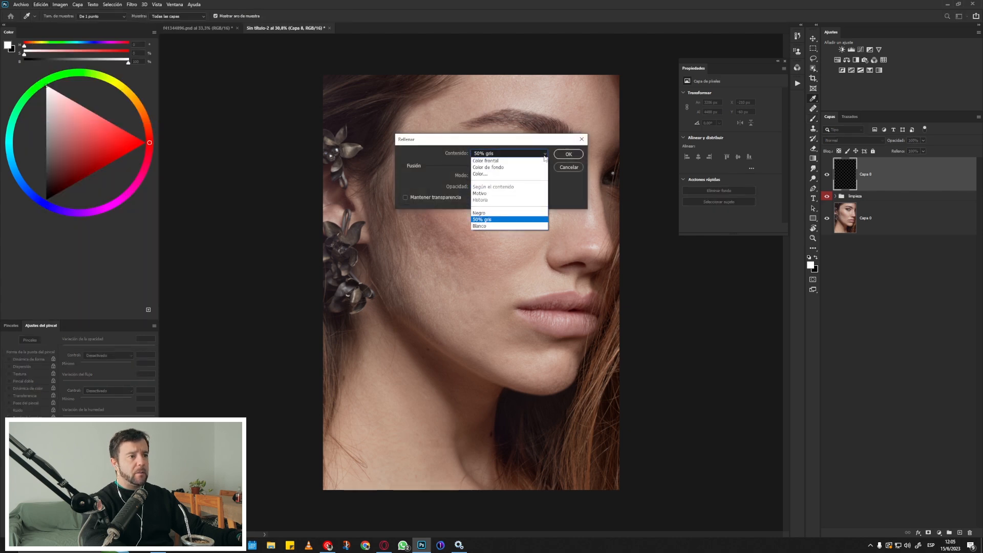
{"action": "left_click", "coordinate": [507, 220]}
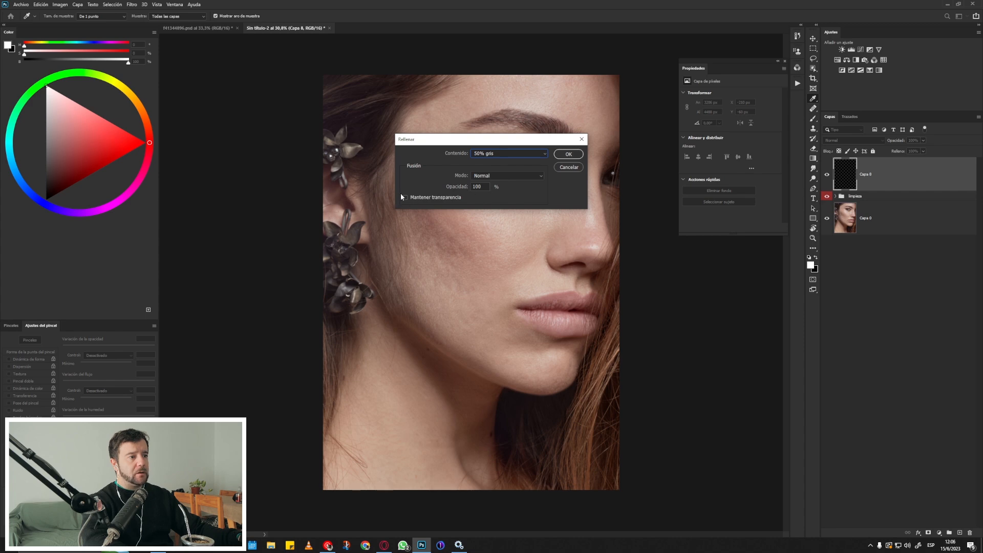
{"action": "left_click", "coordinate": [568, 154]}
{"action": "key", "text": "b"}
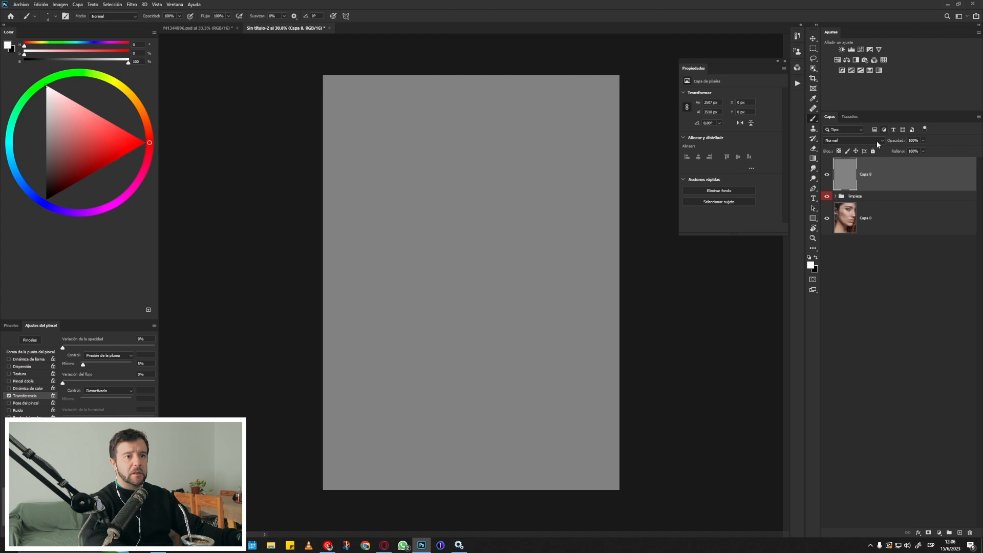
{"action": "left_click", "coordinate": [846, 141]}
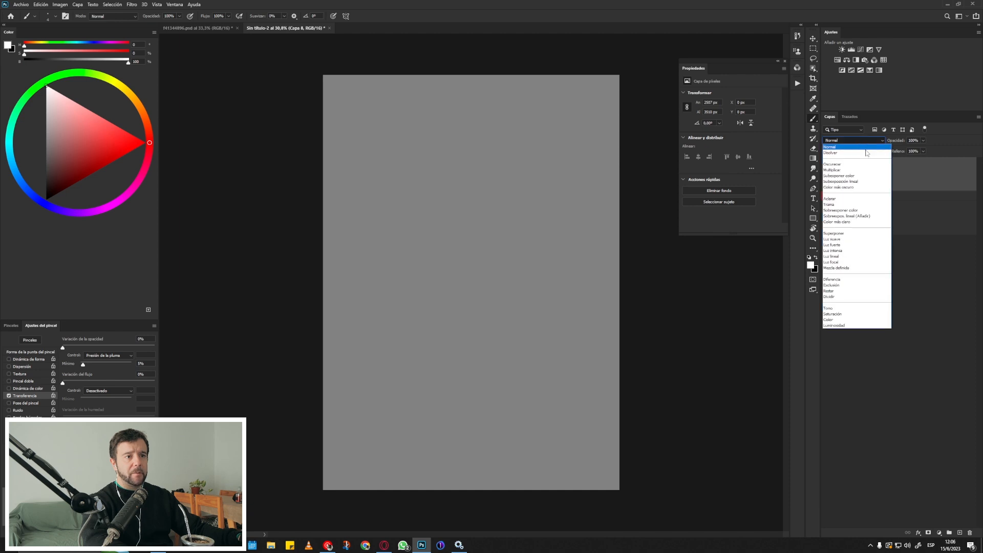
{"action": "left_click", "coordinate": [851, 240]}
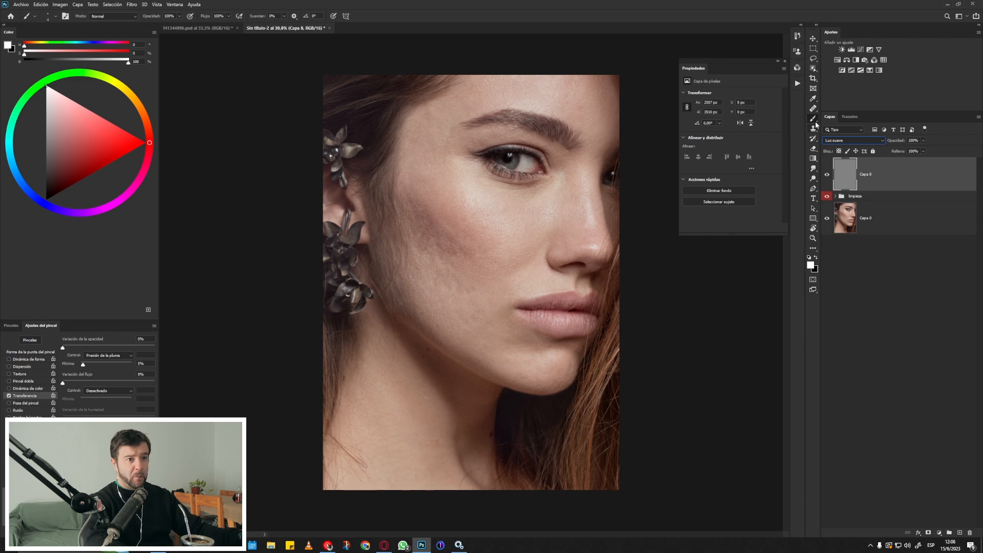
On the gray layer, paint a diagonal black band across the cheek shadow and a white band along the cheekbone above it
{"action": "left_click", "coordinate": [815, 257]}
{"action": "left_click_drag", "start_coordinate": [417, 214], "coordinate": [486, 258]}
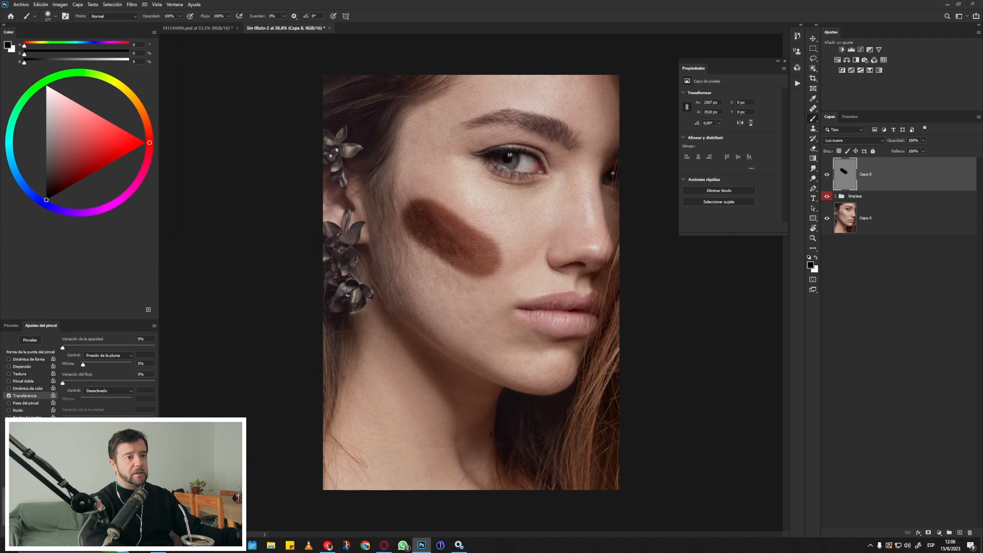
{"action": "scroll", "coordinate": [449, 248], "scroll_direction": "up", "scroll_amount": 4}
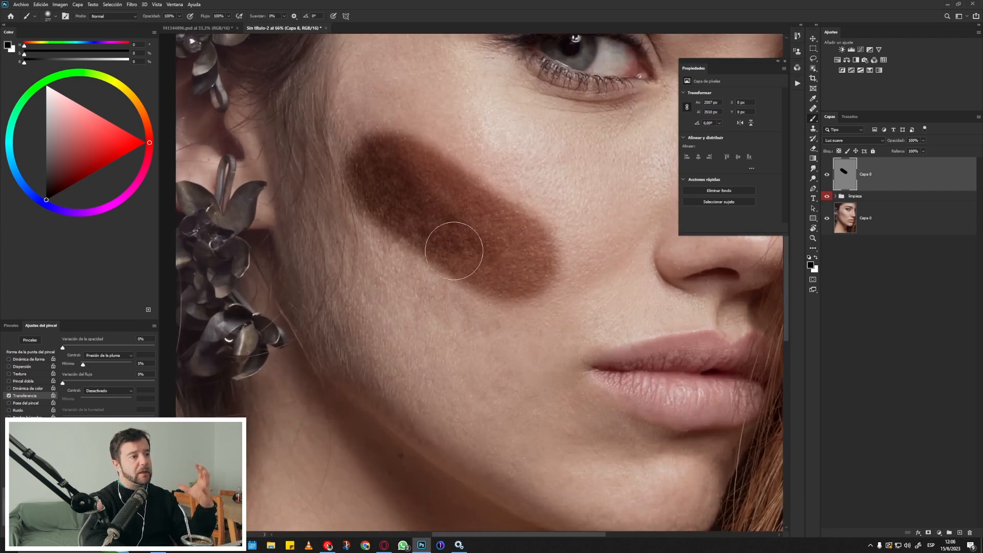
{"action": "scroll", "coordinate": [479, 220], "scroll_direction": "down", "scroll_amount": 3}
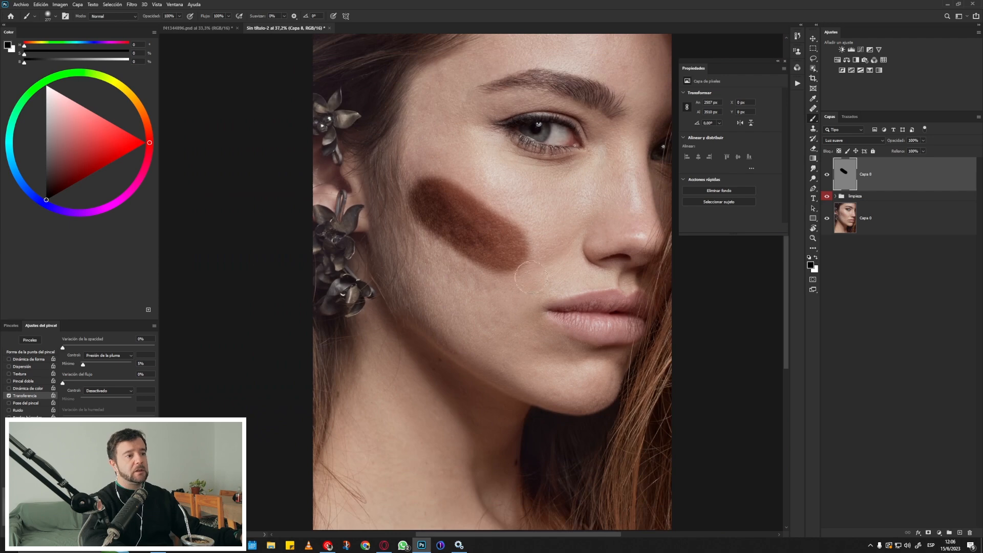
{"action": "scroll", "coordinate": [528, 277], "scroll_direction": "down", "scroll_amount": 1}
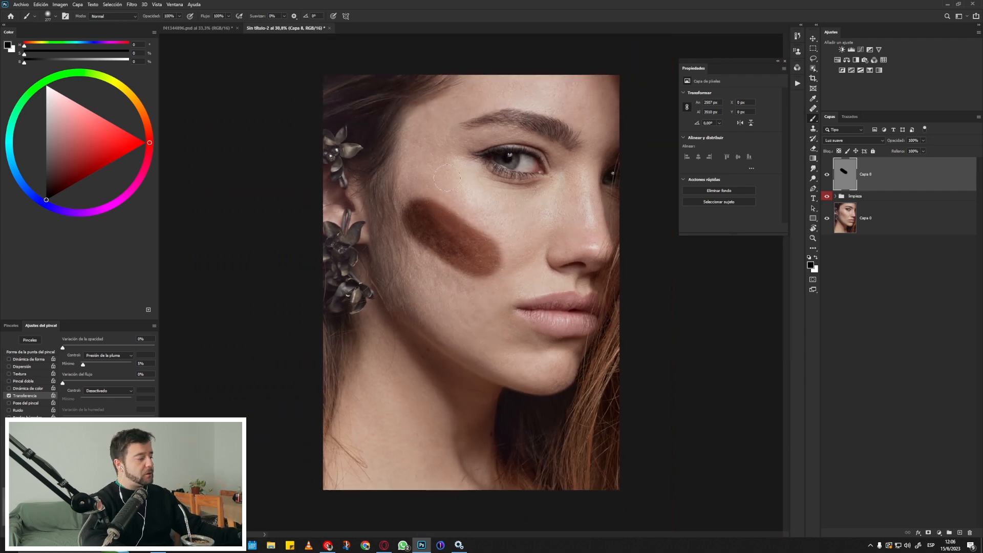
{"action": "key", "text": "x"}
{"action": "mouse_move", "coordinate": [438, 153]}
{"action": "left_mouse_down"}
{"action": "mouse_move", "coordinate": [440, 176]}
{"action": "mouse_move", "coordinate": [477, 219]}
{"action": "mouse_move", "coordinate": [519, 237]}
{"action": "left_mouse_up"}
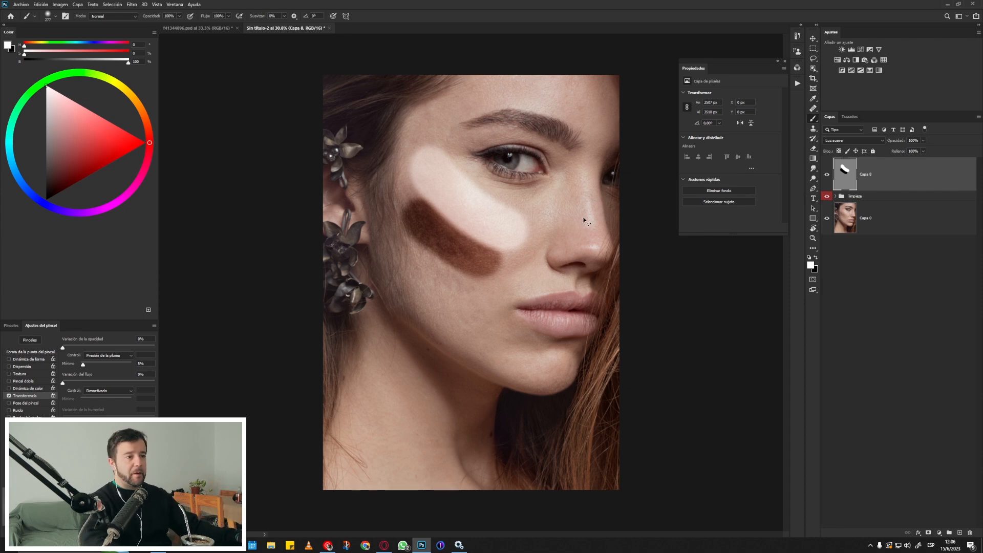
Undo the test bands on the gray layer, and set the brush's Transferencia minimum opacity to 0% in the detached brush settings
{"action": "key", "text": "ctrl+z"}
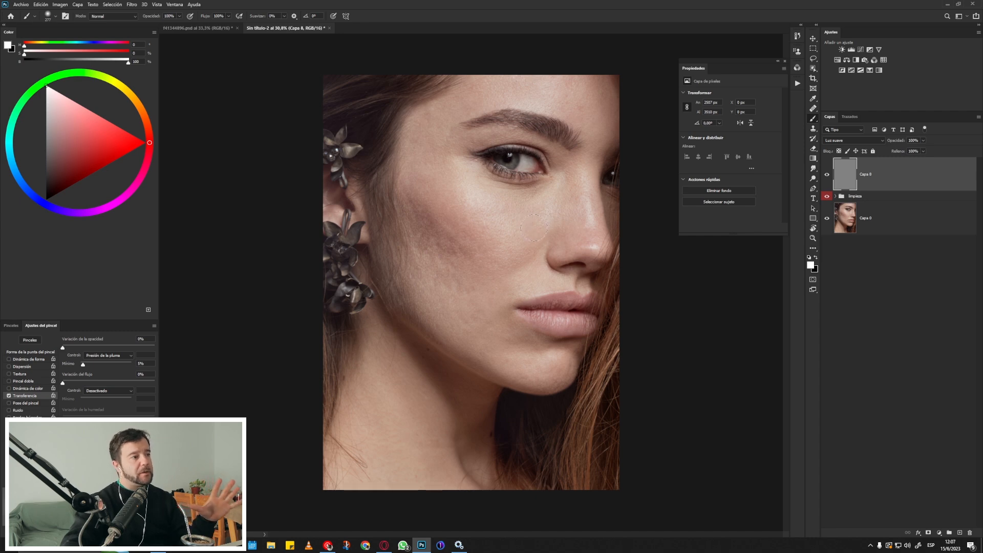
{"action": "left_click_drag", "start_coordinate": [41, 326], "coordinate": [533, 72]}
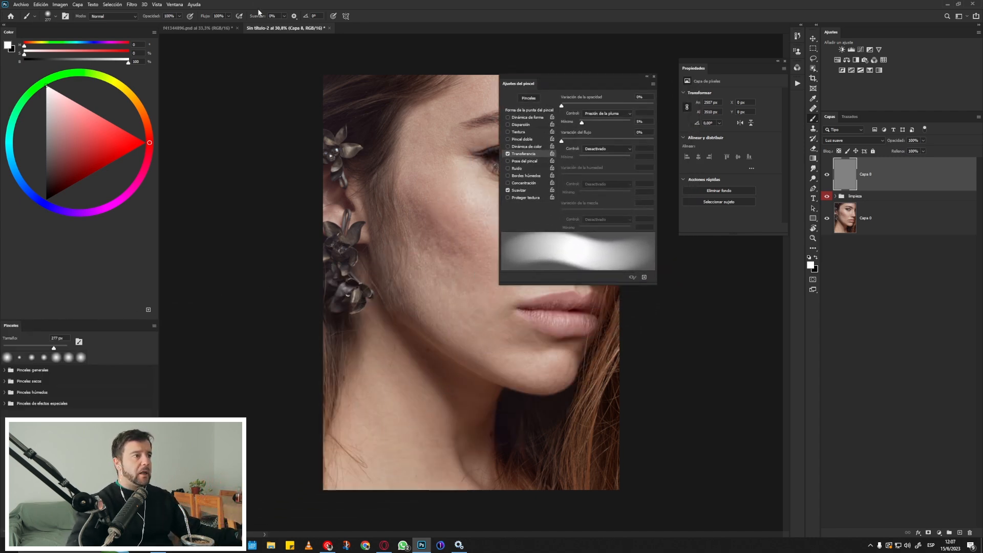
{"action": "left_click", "coordinate": [179, 5]}
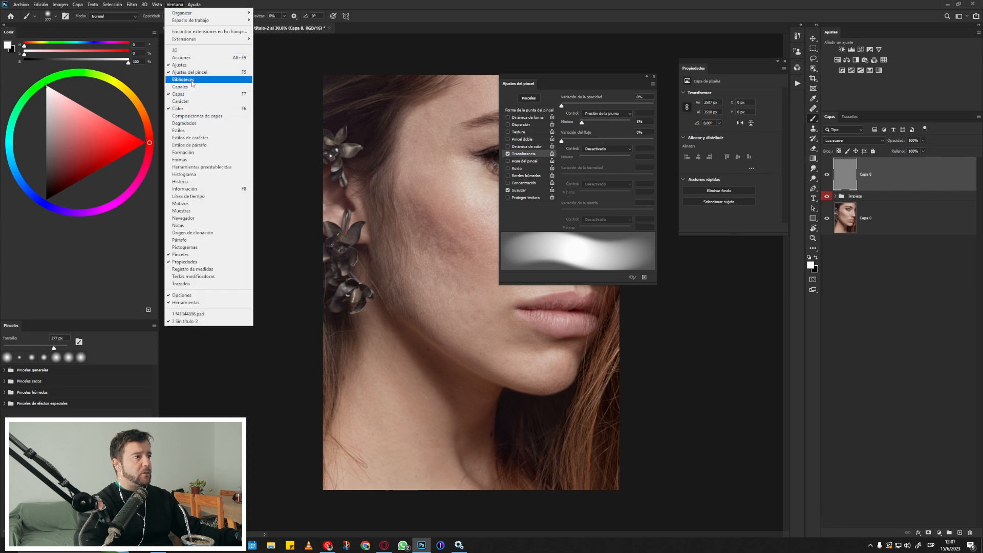
{"action": "left_click", "coordinate": [535, 157]}
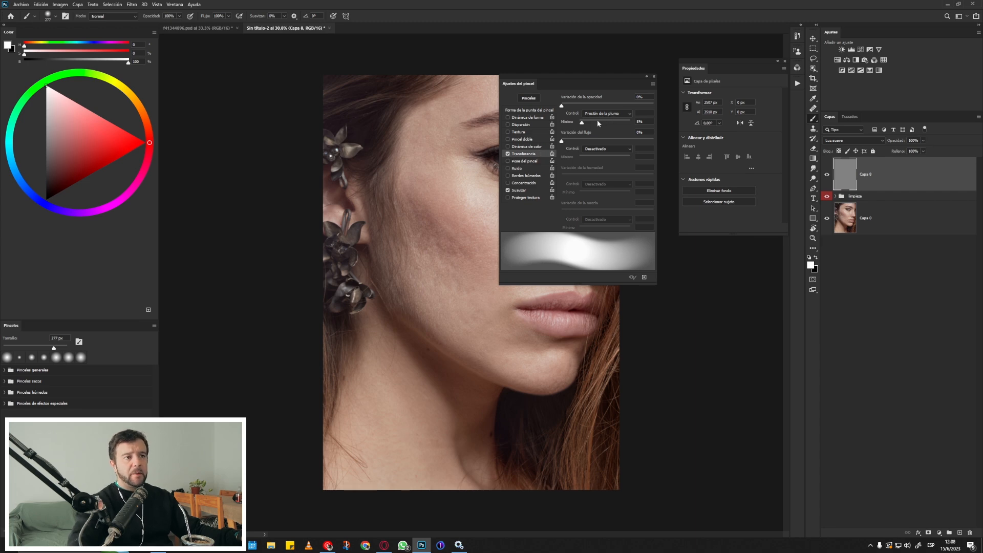
{"action": "mouse_move", "coordinate": [582, 122]}
{"action": "left_mouse_down"}
{"action": "mouse_move", "coordinate": [593, 127]}
{"action": "mouse_move", "coordinate": [556, 132]}
{"action": "left_mouse_up"}
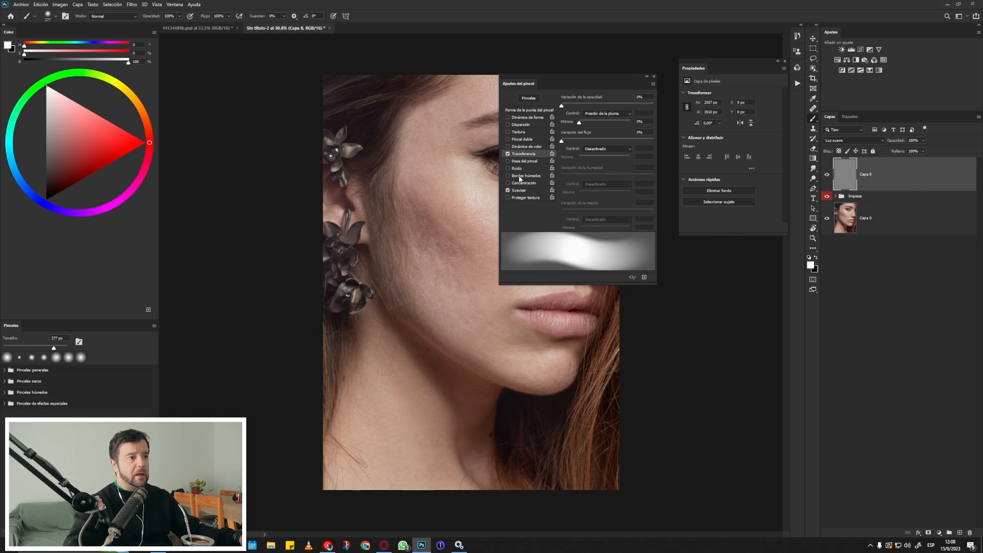
Show only the gray Luz suave layer and move the floating brush settings clear of the canvas
{"action": "left_click", "coordinate": [826, 174], "text": "alt"}
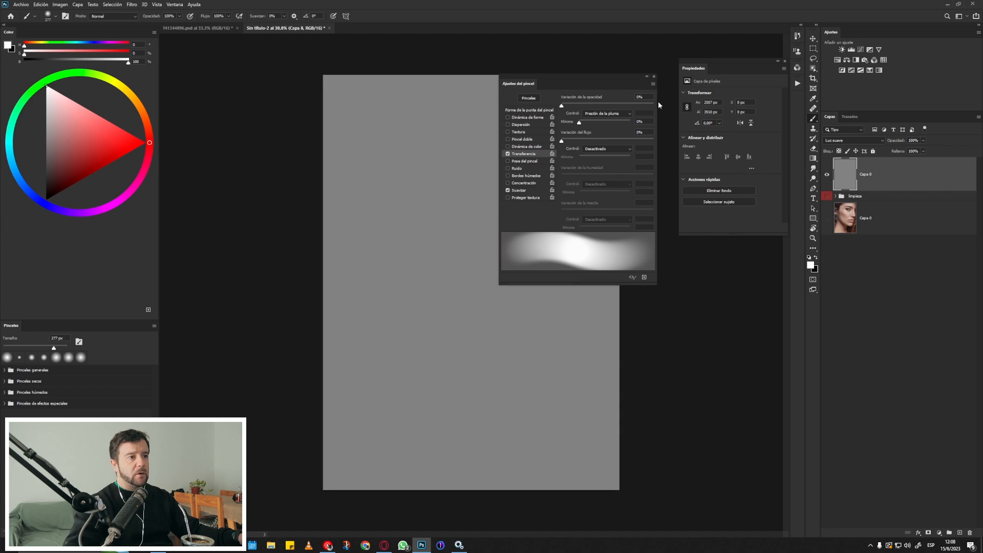
{"action": "left_click_drag", "start_coordinate": [521, 86], "coordinate": [175, 91]}
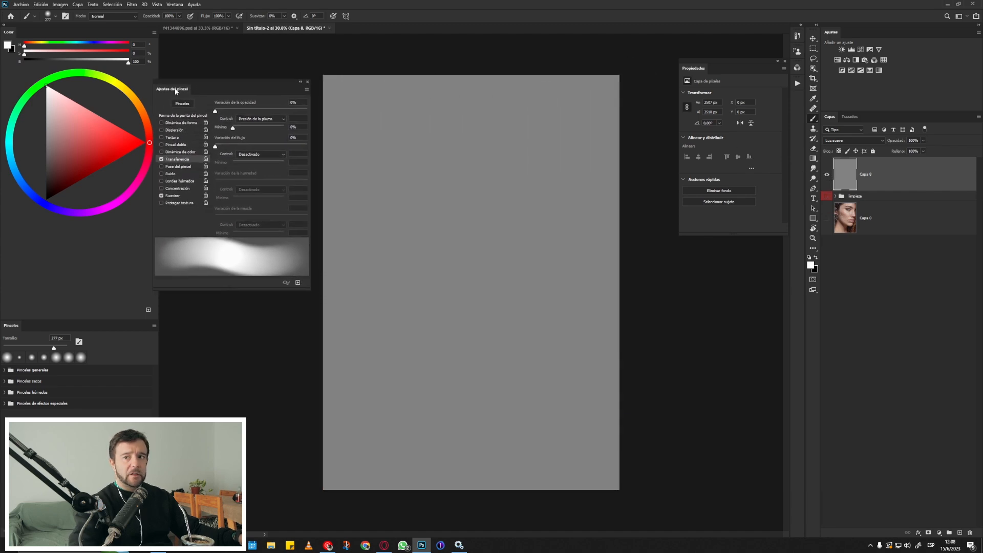
Try overlapping soft white brush strokes on the upper part of the gray layer, and undo them
{"action": "mouse_move", "coordinate": [430, 191]}
{"action": "left_mouse_down"}
{"action": "mouse_move", "coordinate": [420, 208]}
{"action": "mouse_move", "coordinate": [431, 196]}
{"action": "mouse_move", "coordinate": [417, 217]}
{"action": "mouse_move", "coordinate": [441, 195]}
{"action": "mouse_move", "coordinate": [407, 231]}
{"action": "mouse_move", "coordinate": [455, 191]}
{"action": "mouse_move", "coordinate": [431, 232]}
{"action": "mouse_move", "coordinate": [450, 219]}
{"action": "mouse_move", "coordinate": [445, 234]}
{"action": "mouse_move", "coordinate": [461, 215]}
{"action": "mouse_move", "coordinate": [462, 225]}
{"action": "mouse_move", "coordinate": [484, 225]}
{"action": "mouse_move", "coordinate": [463, 241]}
{"action": "left_mouse_up"}
{"action": "right_click", "coordinate": [445, 192]}
{"action": "right_click", "coordinate": [462, 243]}
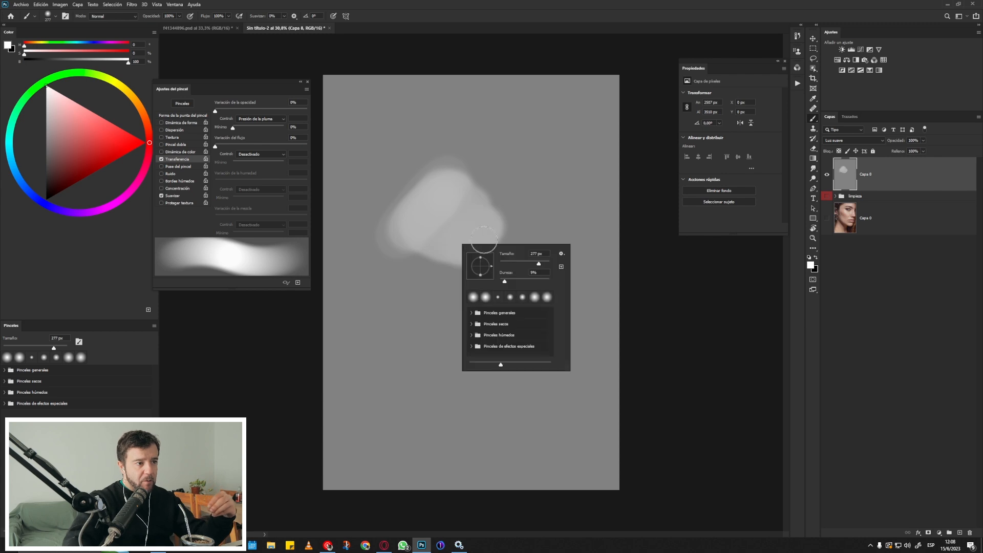
{"action": "key", "text": "Escape"}
{"action": "key", "text": "ctrl+z"}
{"action": "key", "text": "ctrl+z"}
{"action": "key", "text": "ctrl+z"}
{"action": "key", "text": "ctrl+z"}
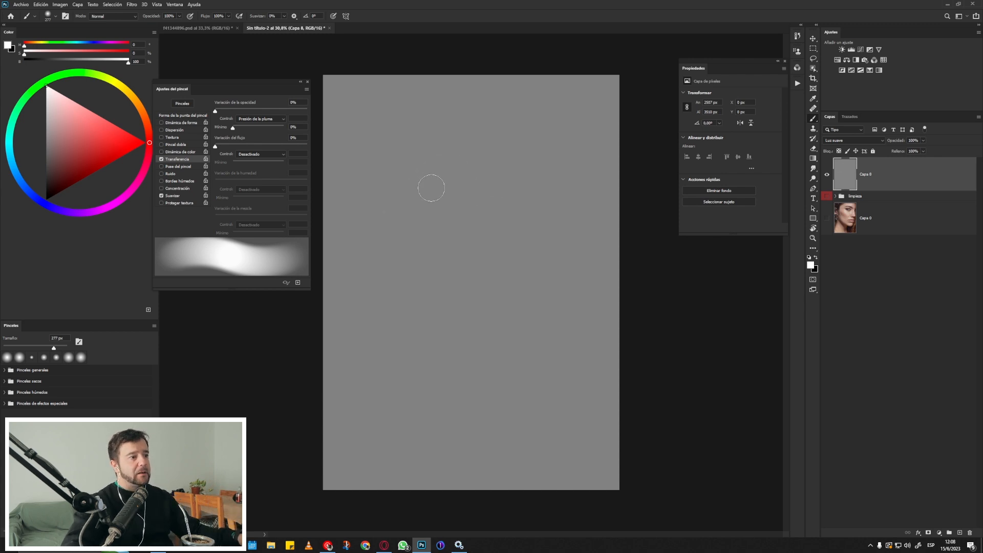
Paint overlapping white strokes of varying pressure on the upper part of the gray layer, and a black diagonal stroke below them
{"action": "left_click_drag", "start_coordinate": [436, 154], "coordinate": [396, 220]}
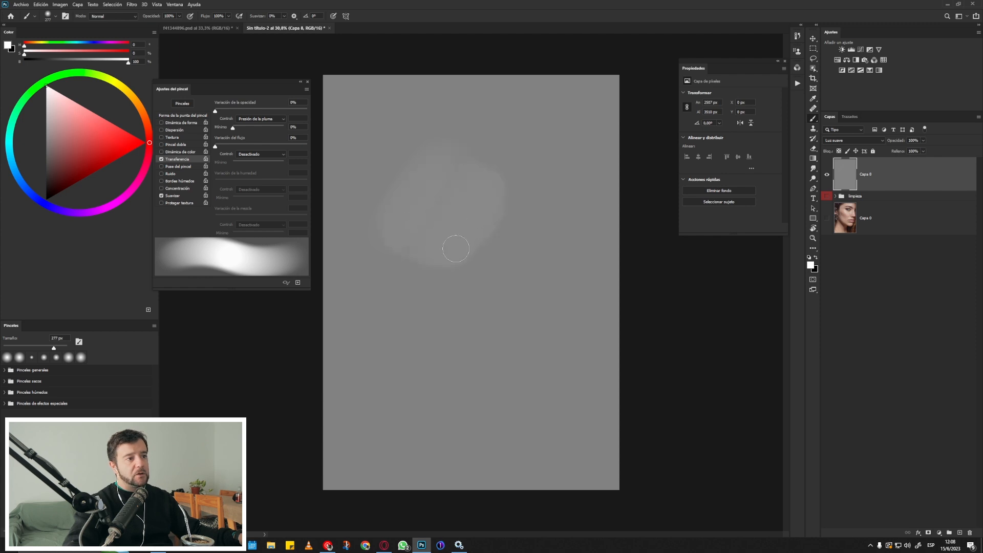
{"action": "mouse_move", "coordinate": [415, 222]}
{"action": "left_mouse_down"}
{"action": "mouse_move", "coordinate": [421, 196]}
{"action": "mouse_move", "coordinate": [405, 211]}
{"action": "mouse_move", "coordinate": [418, 179]}
{"action": "left_mouse_up"}
{"action": "right_click", "coordinate": [418, 178]}
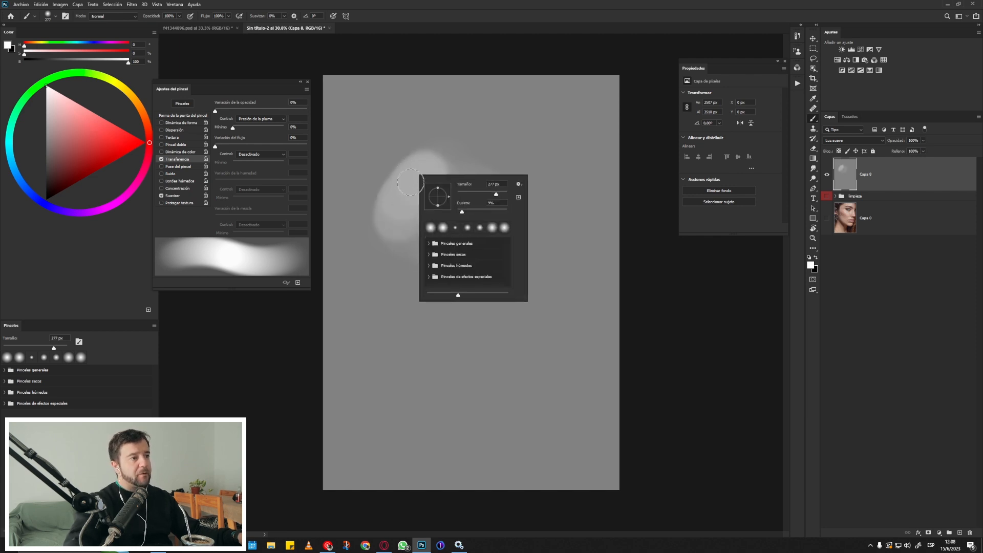
{"action": "left_click", "coordinate": [479, 101]}
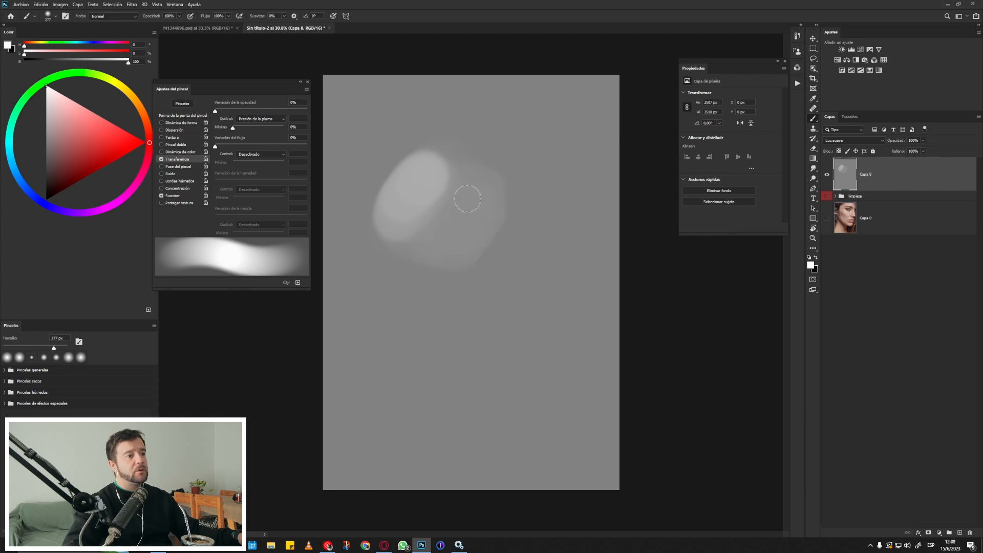
{"action": "key", "text": "x"}
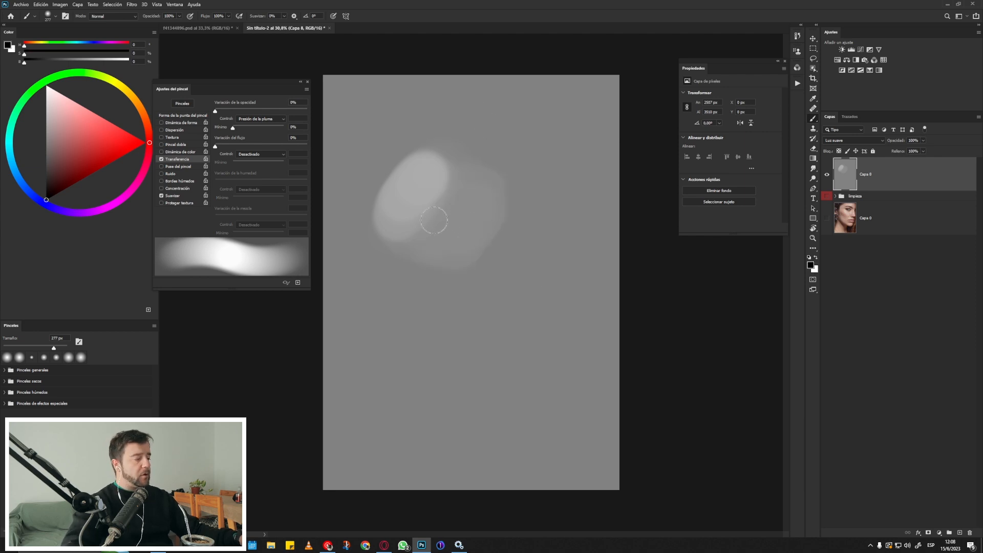
{"action": "mouse_move", "coordinate": [386, 281]}
{"action": "left_mouse_down"}
{"action": "mouse_move", "coordinate": [368, 328]}
{"action": "mouse_move", "coordinate": [402, 278]}
{"action": "mouse_move", "coordinate": [372, 345]}
{"action": "mouse_move", "coordinate": [405, 279]}
{"action": "mouse_move", "coordinate": [383, 306]}
{"action": "mouse_move", "coordinate": [392, 305]}
{"action": "mouse_move", "coordinate": [375, 342]}
{"action": "mouse_move", "coordinate": [384, 336]}
{"action": "mouse_move", "coordinate": [400, 360]}
{"action": "mouse_move", "coordinate": [444, 333]}
{"action": "mouse_move", "coordinate": [444, 341]}
{"action": "mouse_move", "coordinate": [468, 340]}
{"action": "mouse_move", "coordinate": [460, 368]}
{"action": "mouse_move", "coordinate": [486, 347]}
{"action": "mouse_move", "coordinate": [498, 366]}
{"action": "mouse_move", "coordinate": [527, 361]}
{"action": "left_mouse_up"}
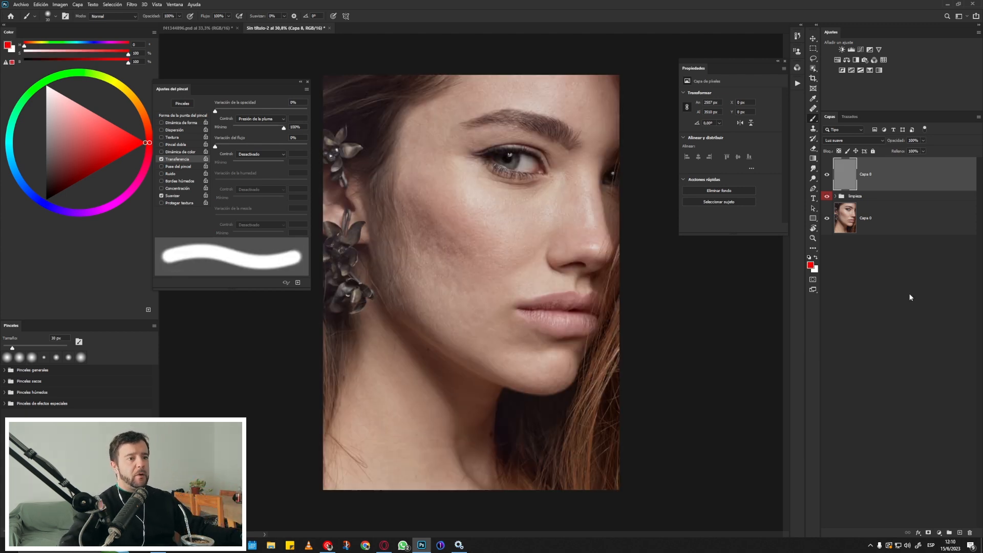
Add a new layer above the gray one, fill it with 50% gris in Normal mode at 100% opacity, and set its blend mode to Color
{"action": "left_click", "coordinate": [959, 532]}
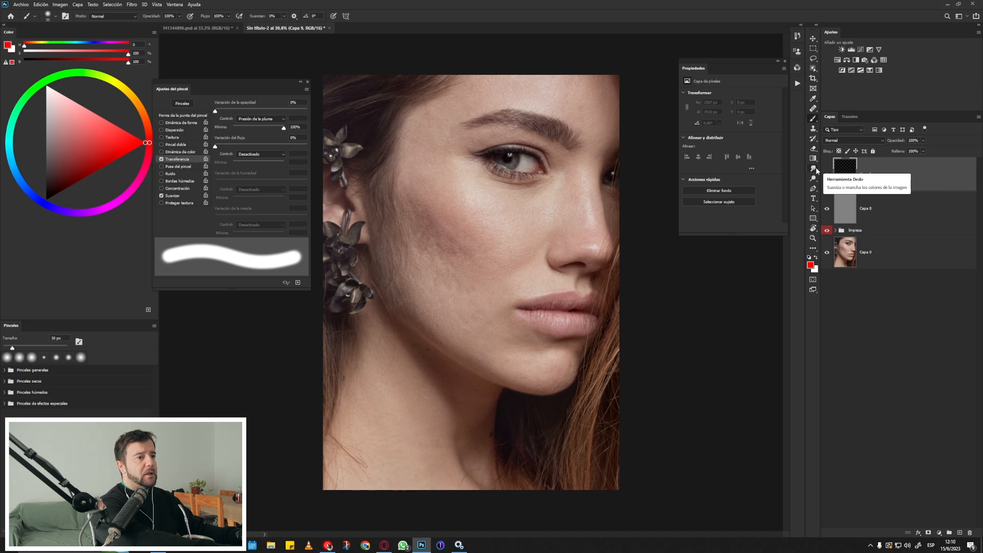
{"action": "key", "text": "shift+F5"}
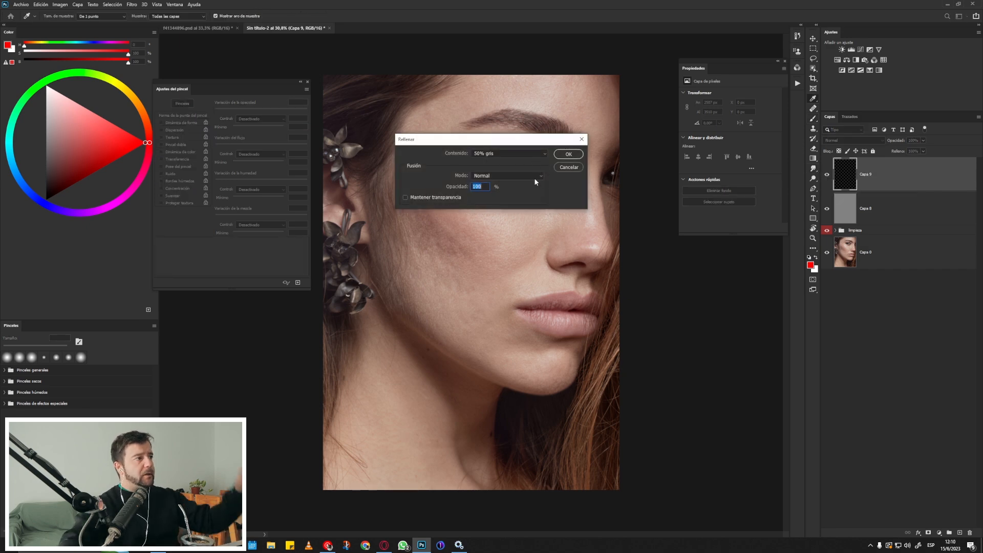
{"action": "left_click", "coordinate": [567, 154]}
{"action": "left_click", "coordinate": [869, 142]}
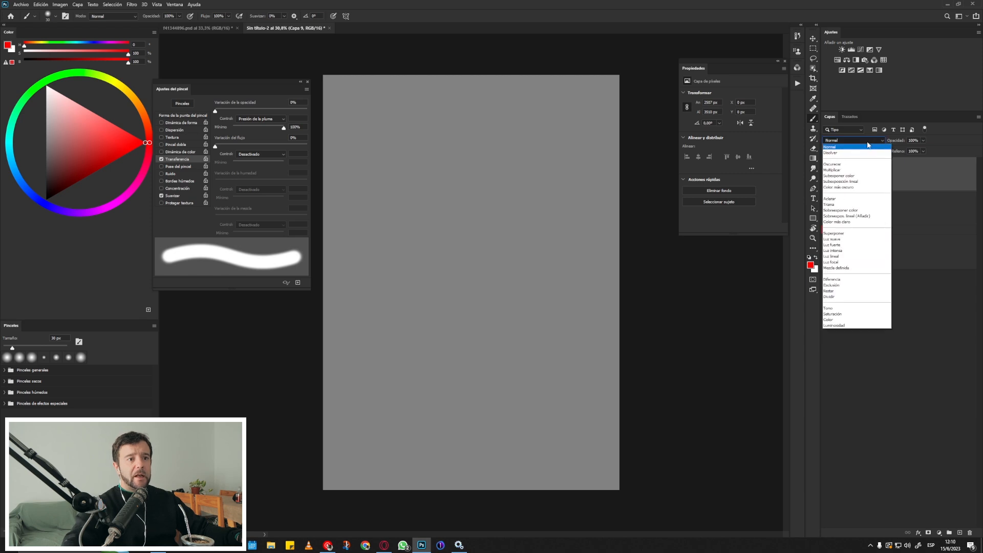
{"action": "left_click", "coordinate": [832, 320]}
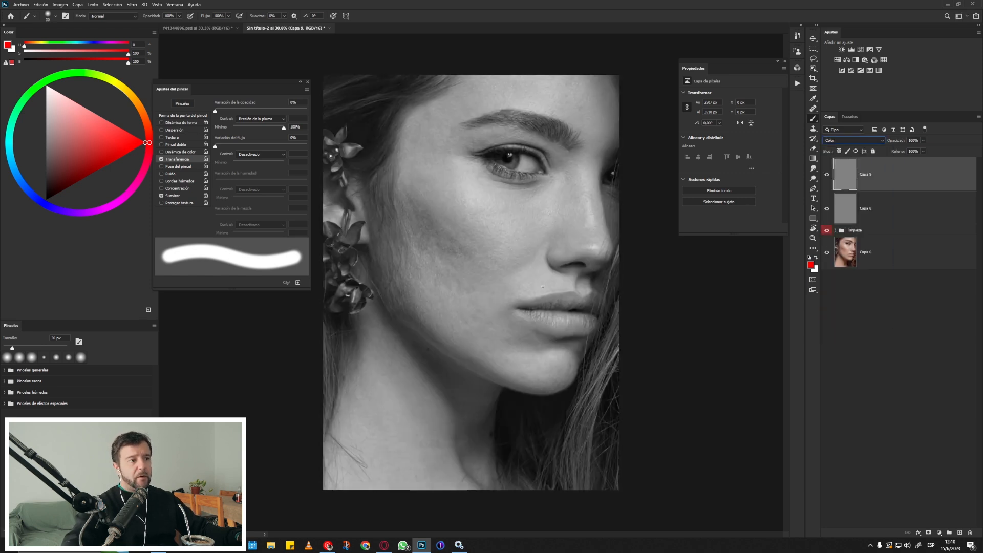
Add a Curves adjustment layer on top and lower its midtones to input 135, output 79
{"action": "left_click", "coordinate": [860, 50]}
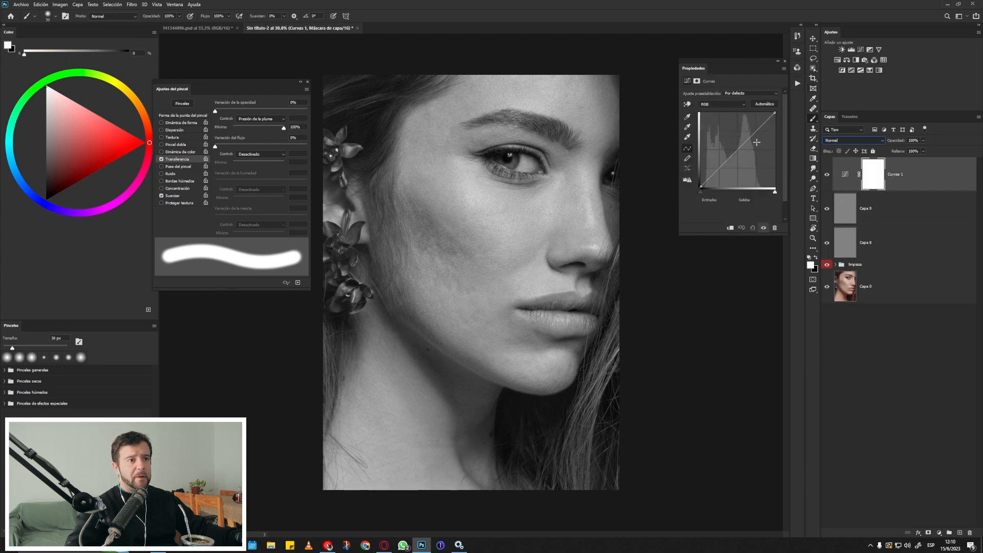
{"action": "left_click_drag", "start_coordinate": [737, 150], "coordinate": [740, 163]}
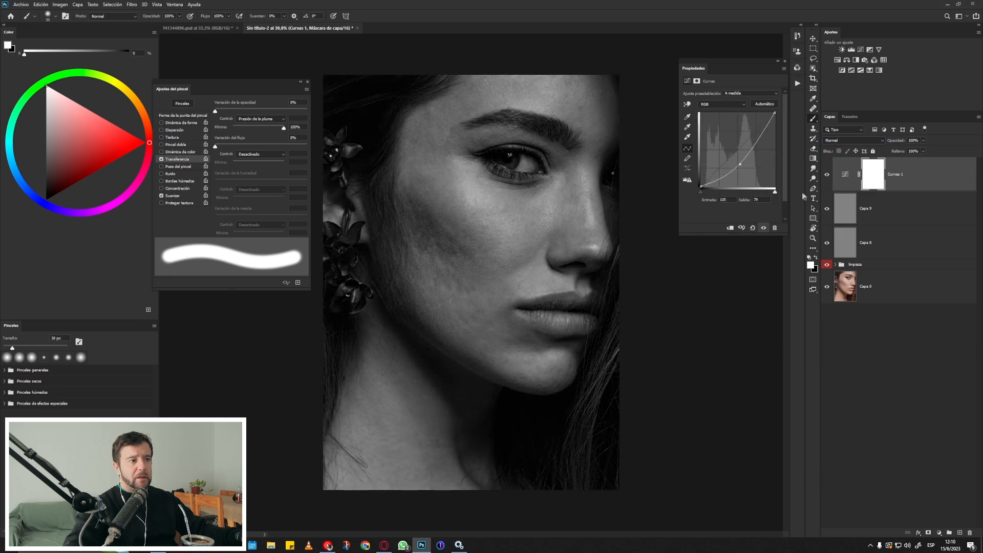
Group the Curves layer with the Color-mode gray layer, and name the group "ayuda visual"
{"action": "left_click", "coordinate": [892, 214]}
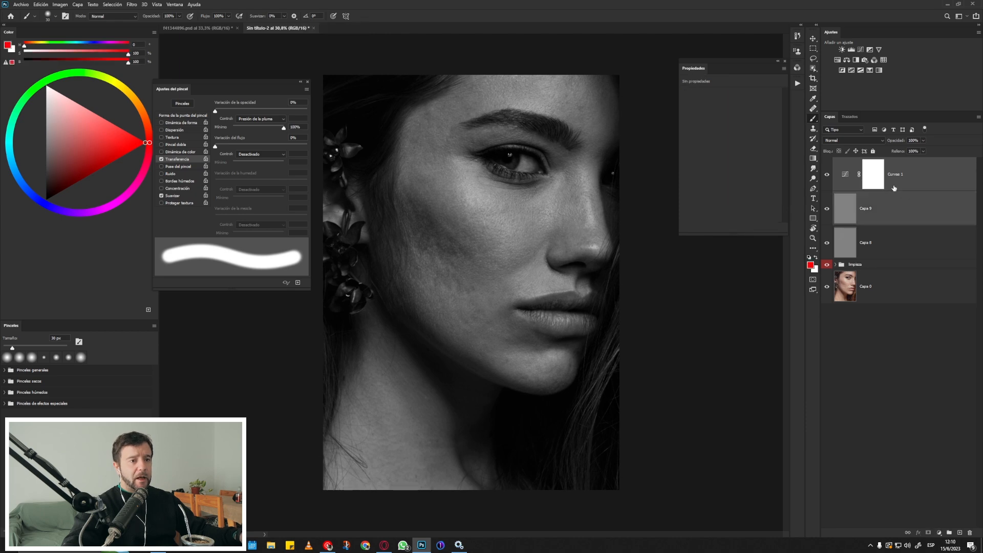
{"action": "key", "text": "ctrl+g"}
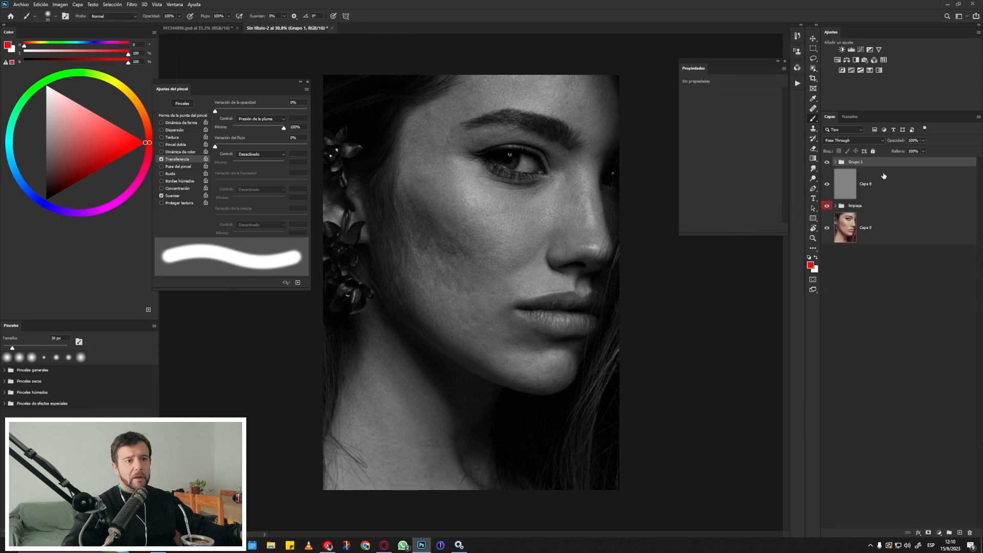
{"action": "double_click", "coordinate": [860, 162]}
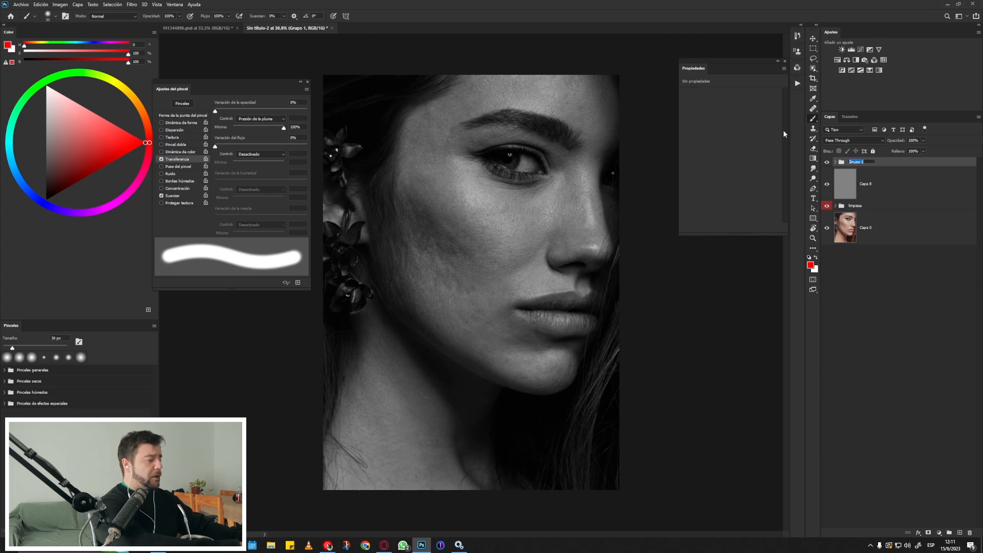
{"action": "type", "text": "ayuda visual"}
{"action": "key", "text": "Return"}
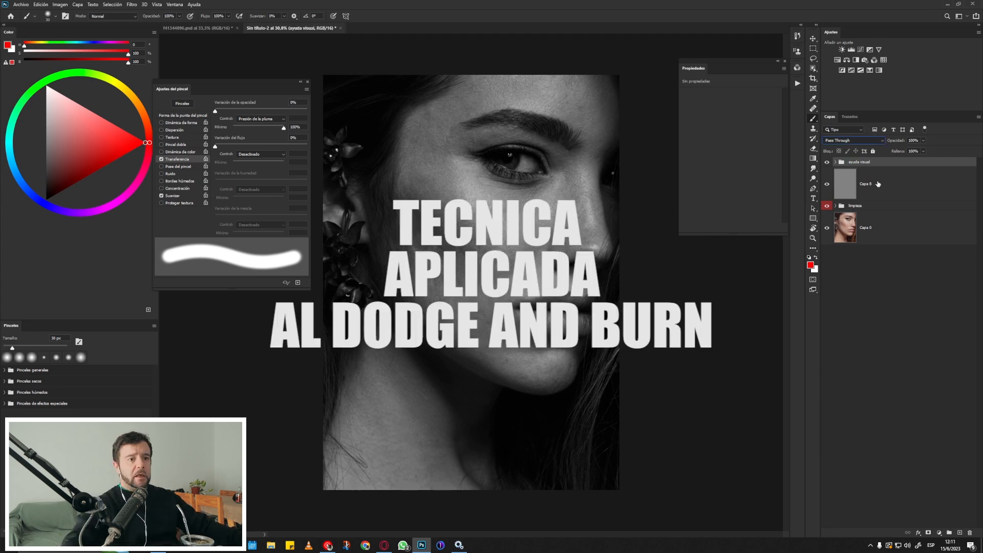
On the Luz suave gray layer, set the brush's minimum opacity to 0%, and undo a test stroke over the cheek shadow
{"action": "left_click", "coordinate": [877, 185]}
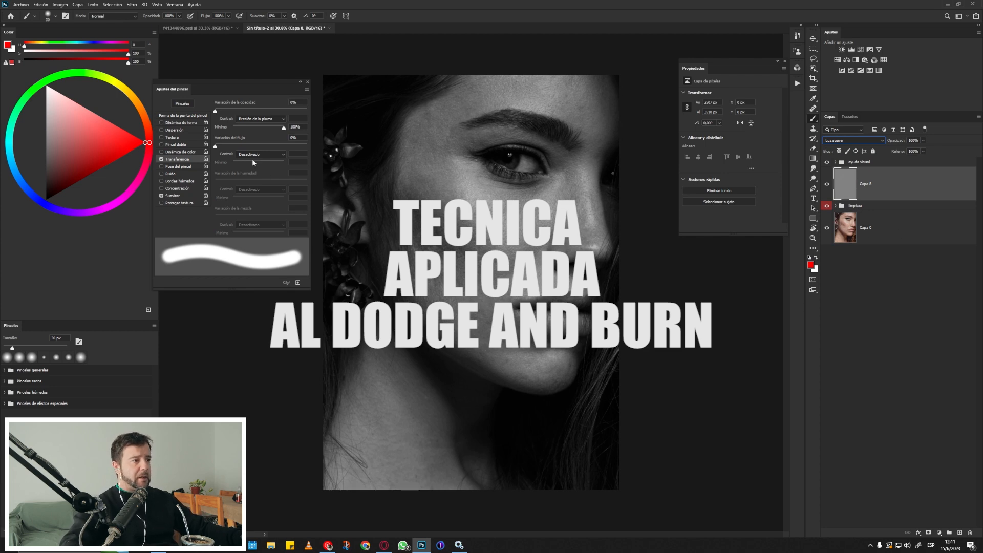
{"action": "left_click_drag", "start_coordinate": [283, 127], "coordinate": [233, 128]}
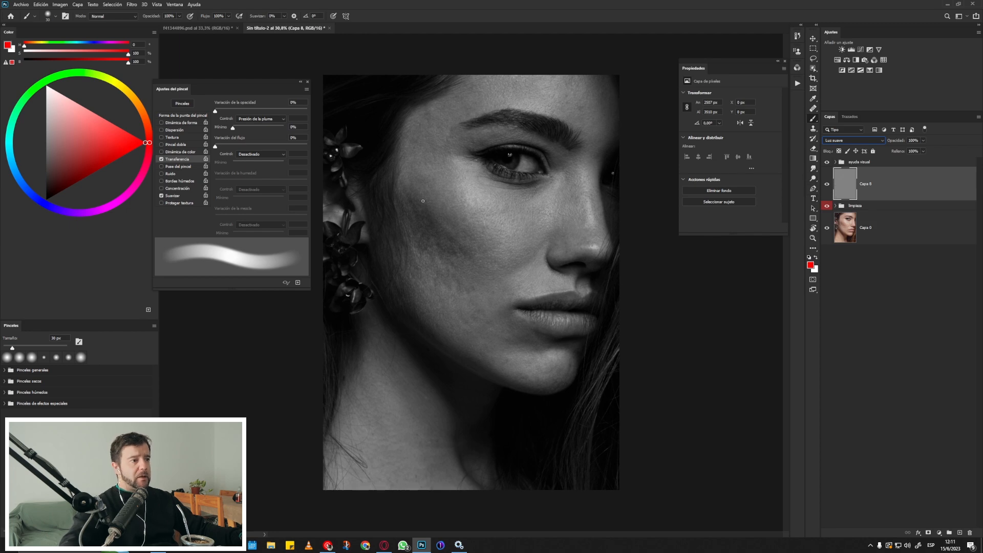
{"action": "left_click_drag", "start_coordinate": [474, 267], "coordinate": [447, 236]}
{"action": "key", "text": "ctrl+z"}
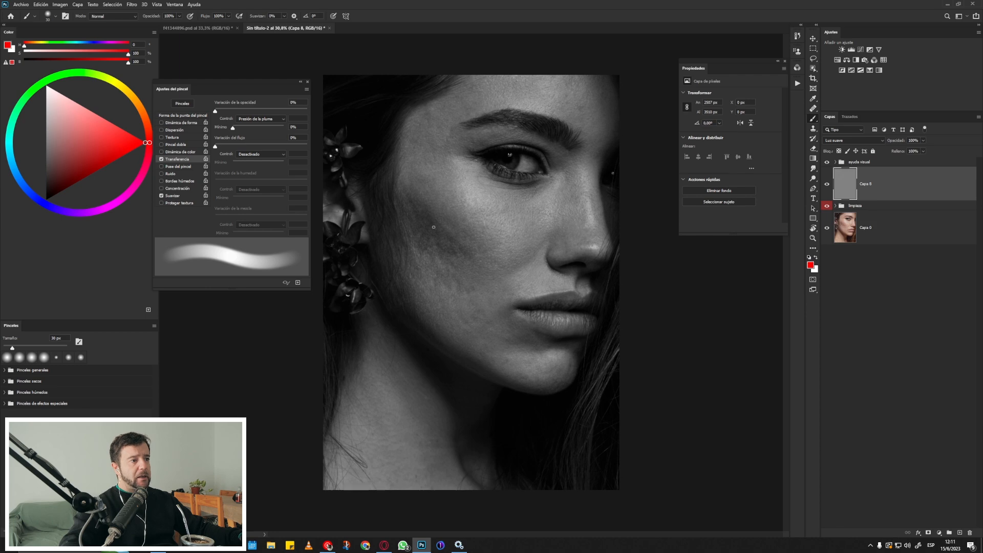
Set the foreground color to white and use a smaller brush to lighten the dark patches at the upper end of the cheek shadow
{"action": "scroll", "coordinate": [439, 227], "scroll_direction": "up", "scroll_amount": 2}
{"action": "scroll", "coordinate": [448, 257], "scroll_direction": "up", "scroll_amount": 2}
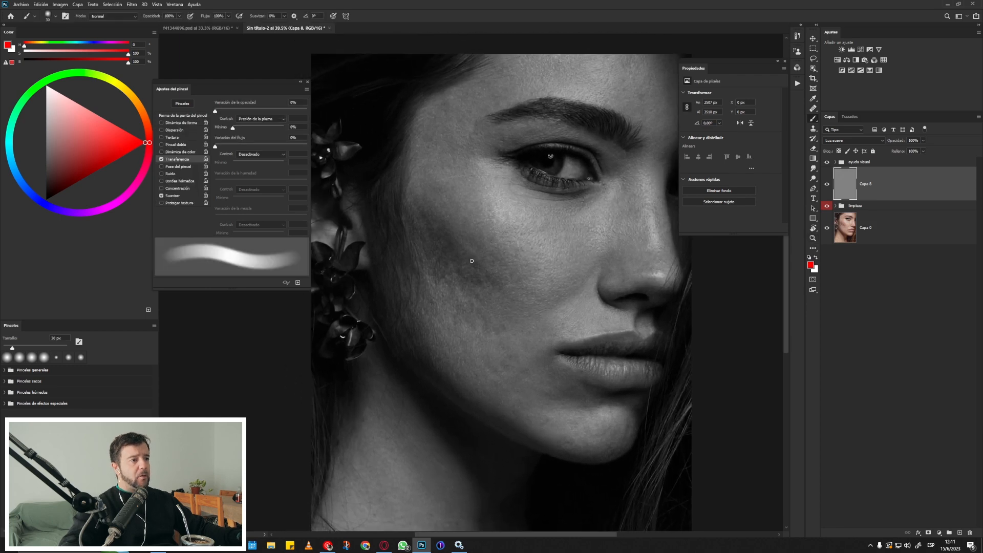
{"action": "mouse_move", "coordinate": [450, 240]}
{"action": "left_mouse_down"}
{"action": "mouse_move", "coordinate": [457, 250]}
{"action": "mouse_move", "coordinate": [431, 225]}
{"action": "left_mouse_up"}
{"action": "scroll", "coordinate": [452, 249], "scroll_direction": "up", "scroll_amount": 3}
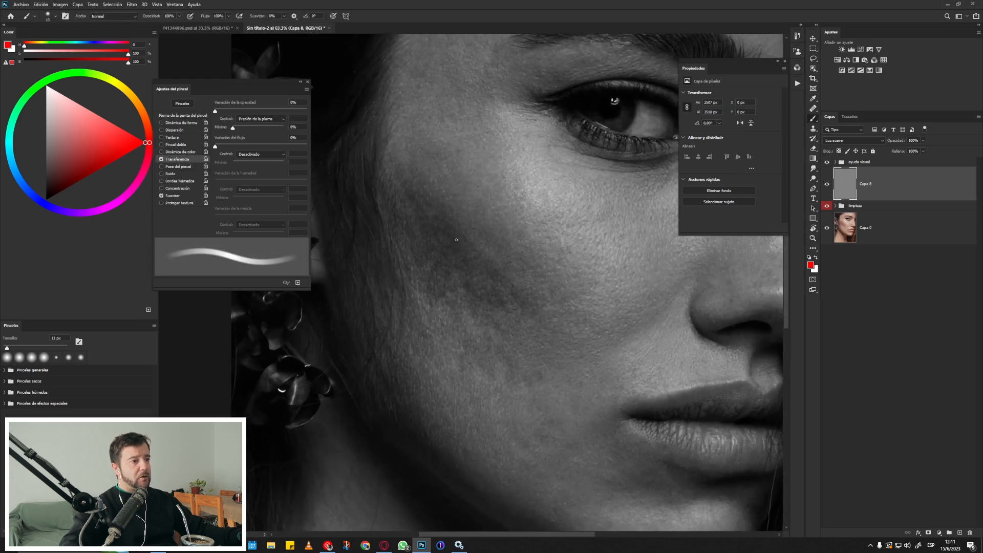
{"action": "left_click", "coordinate": [811, 258]}
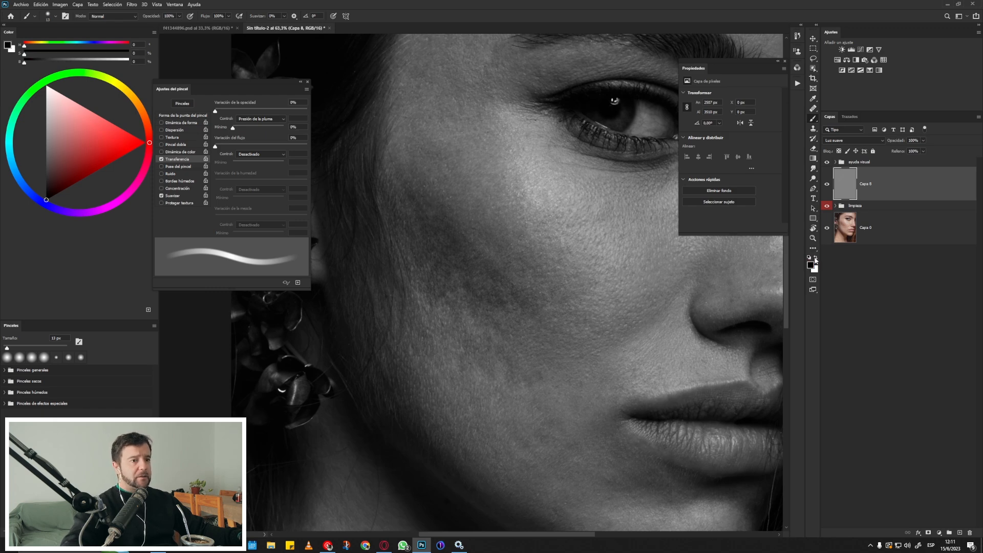
{"action": "left_click", "coordinate": [816, 259]}
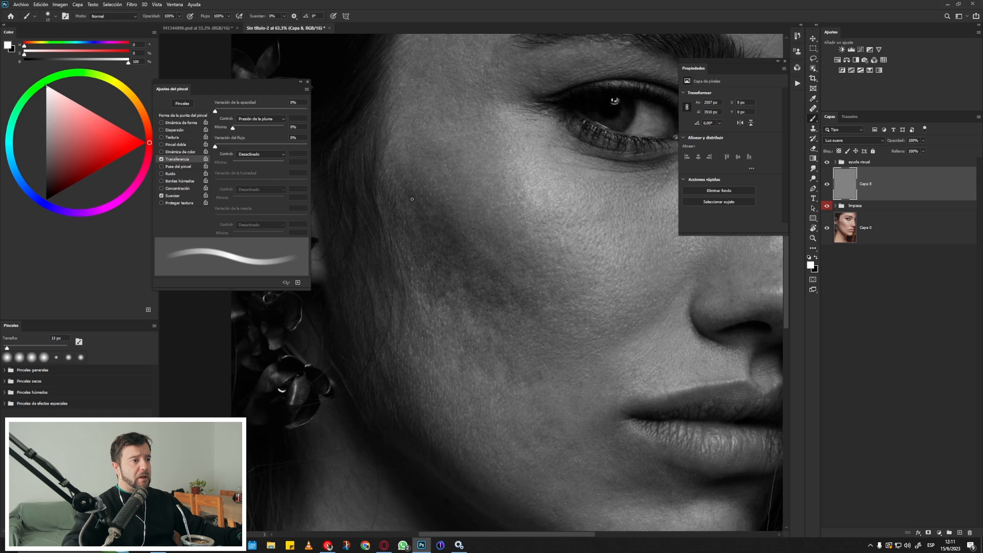
{"action": "left_click_drag", "start_coordinate": [419, 205], "coordinate": [409, 197]}
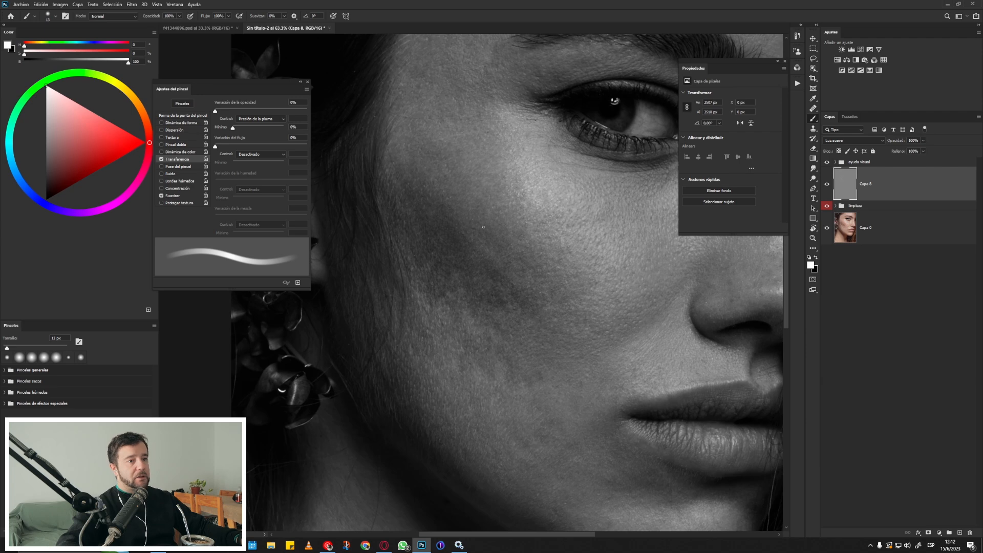
Switch the foreground color to black, compare the image with and without the gray layer, and darken light spots in the cheek shadow
{"action": "left_click", "coordinate": [814, 259]}
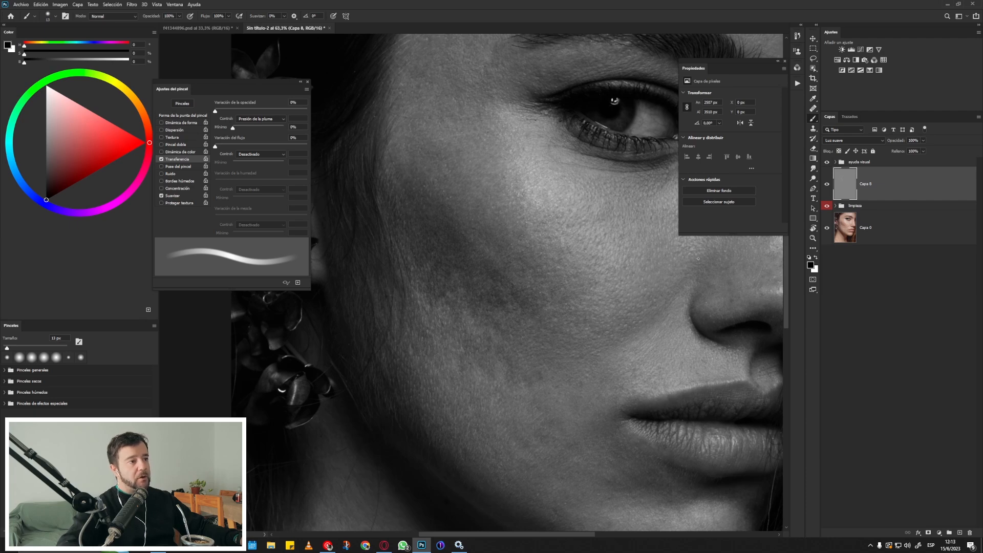
{"action": "left_click", "coordinate": [827, 185]}
{"action": "left_click", "coordinate": [827, 185]}
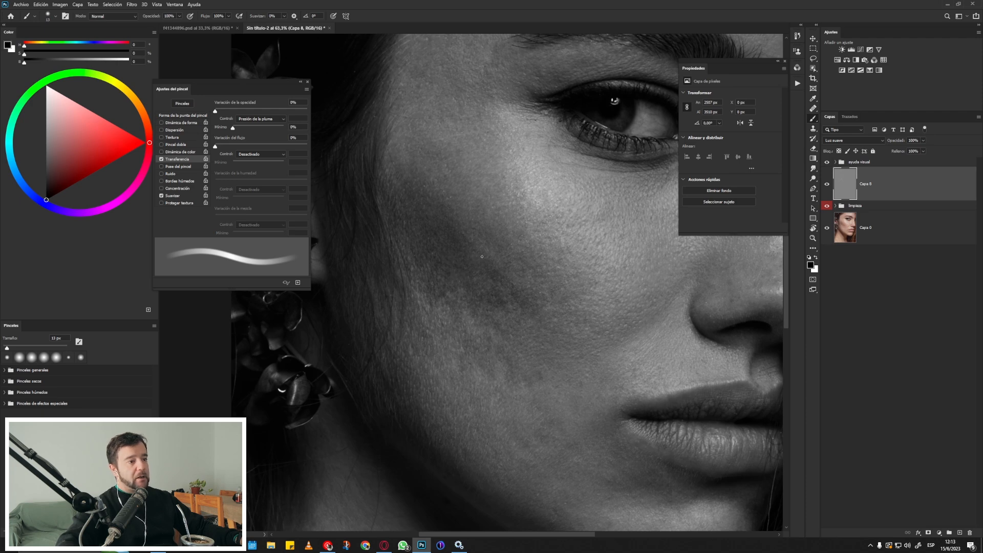
{"action": "mouse_move", "coordinate": [481, 265]}
{"action": "left_mouse_down"}
{"action": "mouse_move", "coordinate": [447, 274]}
{"action": "mouse_move", "coordinate": [471, 272]}
{"action": "left_mouse_up"}
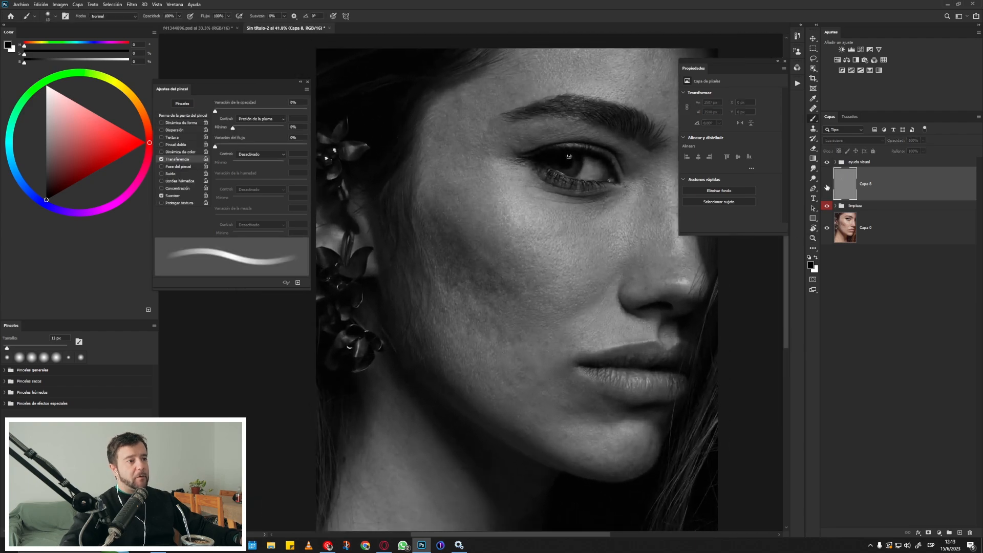
Darken a light spot in the cheek shadow, and rotate the canvas to about -32°
{"action": "mouse_move", "coordinate": [482, 248]}
{"action": "left_mouse_down"}
{"action": "mouse_move", "coordinate": [490, 251]}
{"action": "mouse_move", "coordinate": [477, 252]}
{"action": "left_mouse_up"}
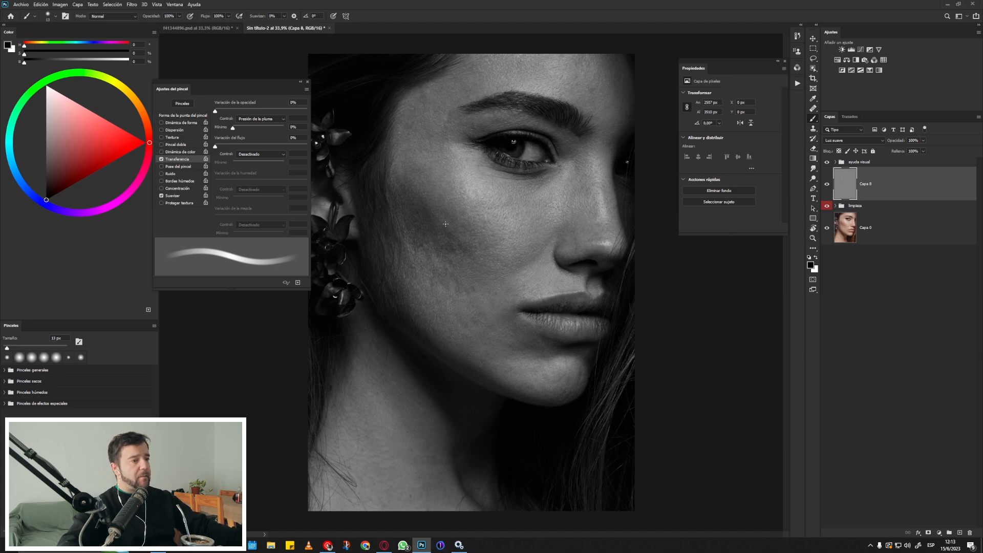
{"action": "key", "text": "r"}
{"action": "left_click", "coordinate": [465, 209]}
{"action": "left_click_drag", "start_coordinate": [466, 209], "coordinate": [429, 211]}
{"action": "key", "text": "space"}
{"action": "left_click_drag", "start_coordinate": [463, 248], "coordinate": [531, 248]}
{"action": "key", "text": "r"}
{"action": "mouse_move", "coordinate": [487, 210]}
{"action": "left_mouse_down"}
{"action": "mouse_move", "coordinate": [456, 209]}
{"action": "mouse_move", "coordinate": [487, 210]}
{"action": "left_mouse_up"}
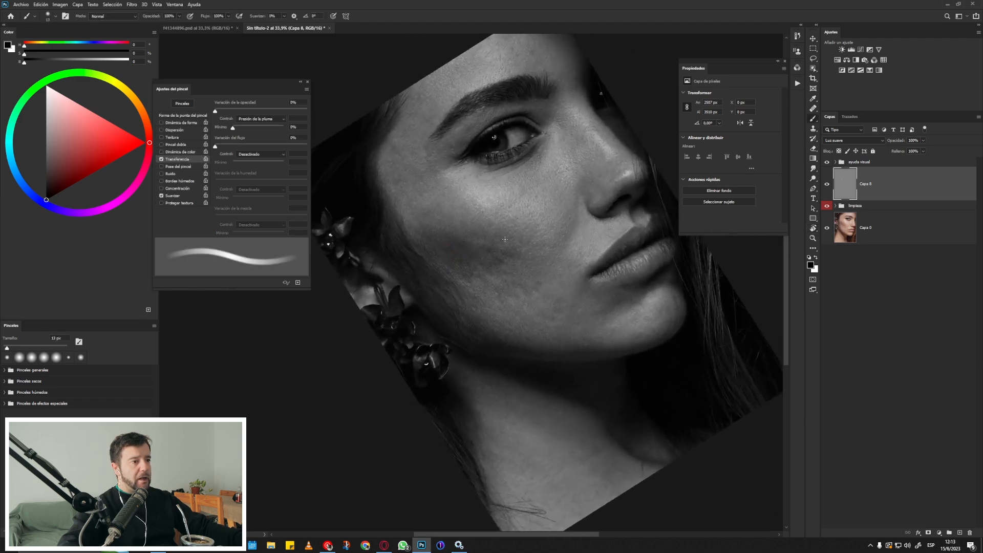
{"action": "mouse_move", "coordinate": [504, 261]}
{"action": "left_mouse_down"}
{"action": "mouse_move", "coordinate": [509, 237]}
{"action": "mouse_move", "coordinate": [471, 213]}
{"action": "left_mouse_up"}
Set the brush hardness to 0%, darken light spots in the upper cheek shadow, and compare the result with the gray layer hidden
{"action": "right_click", "coordinate": [471, 211]}
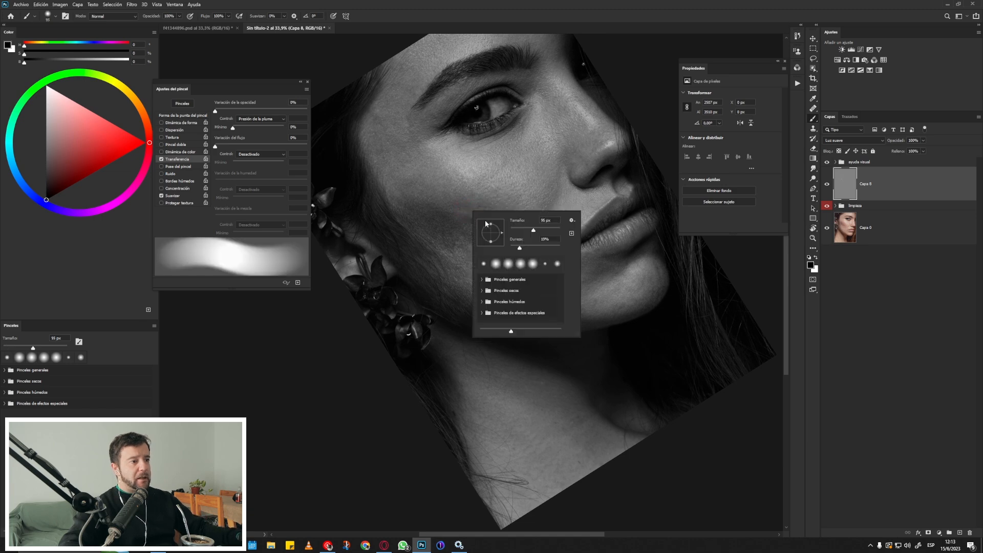
{"action": "left_click_drag", "start_coordinate": [520, 250], "coordinate": [510, 250]}
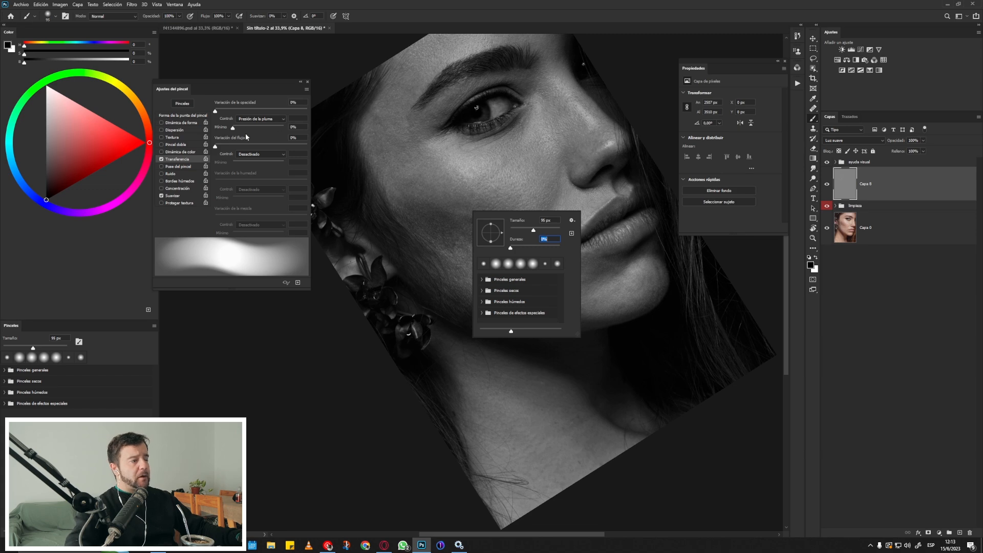
{"action": "left_click", "coordinate": [235, 131]}
{"action": "mouse_move", "coordinate": [235, 131]}
{"action": "left_mouse_down"}
{"action": "mouse_move", "coordinate": [260, 131]}
{"action": "mouse_move", "coordinate": [233, 132]}
{"action": "left_mouse_up"}
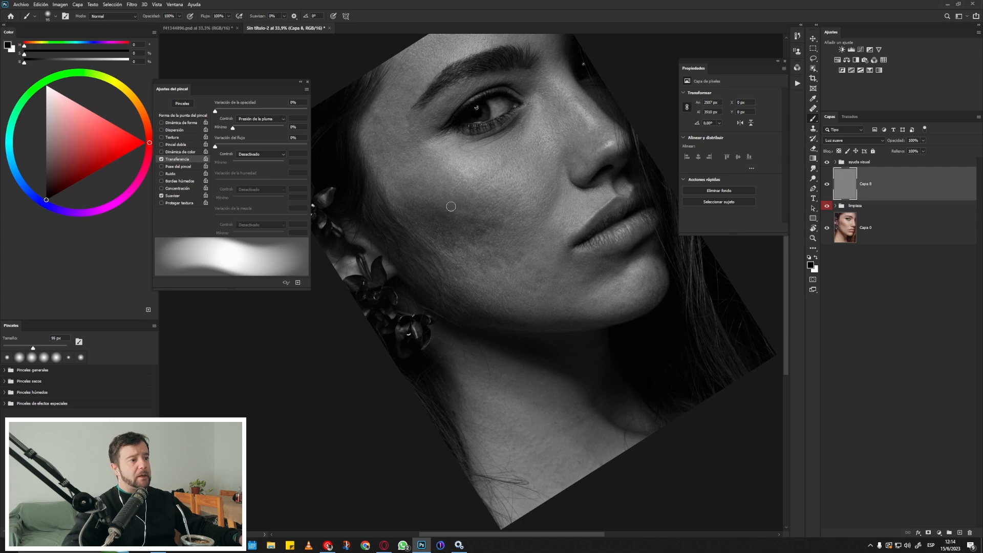
{"action": "left_click_drag", "start_coordinate": [448, 210], "coordinate": [460, 210]}
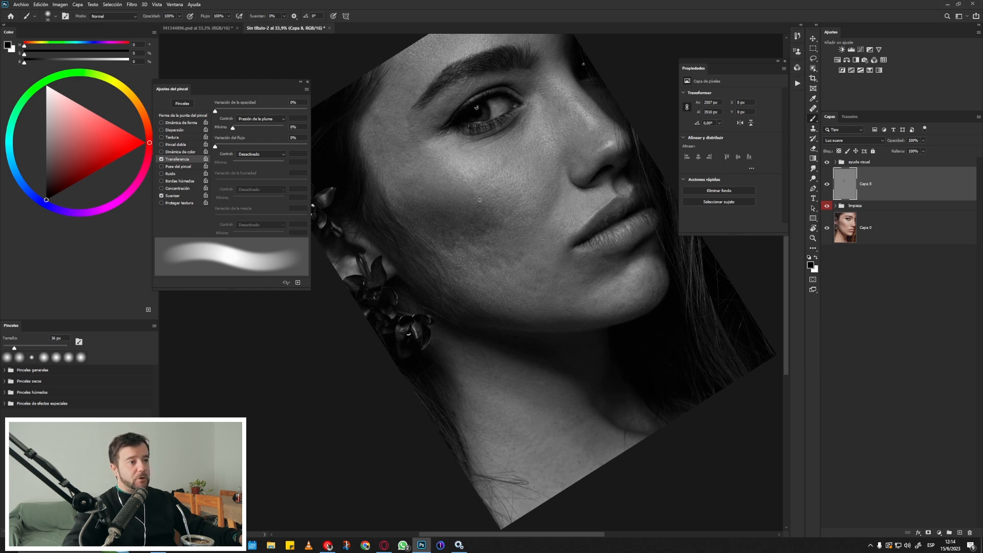
{"action": "left_click", "coordinate": [827, 184]}
{"action": "left_click", "coordinate": [827, 185]}
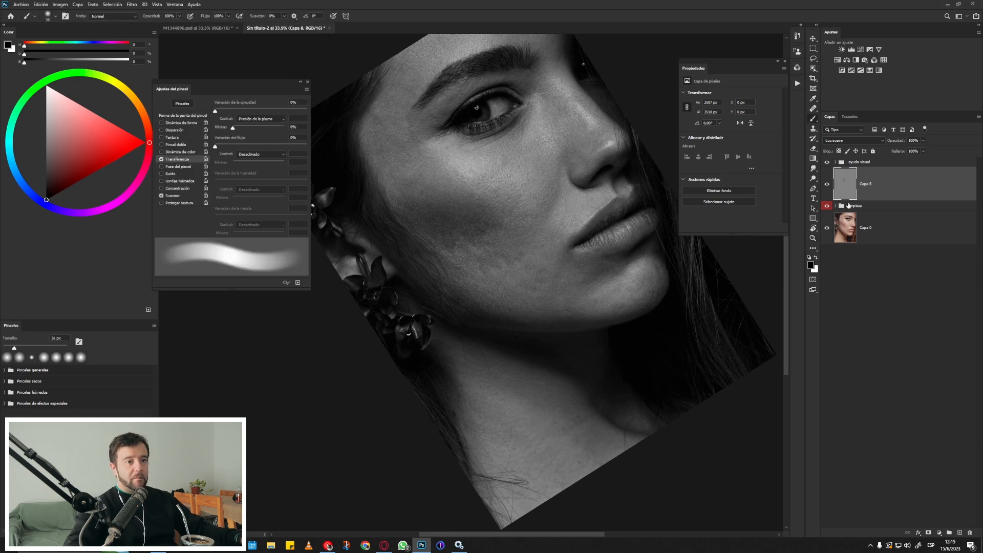
Switch the foreground color to white and lighten the dark patches in the middle of the cheek shadow
{"action": "left_click", "coordinate": [815, 258]}
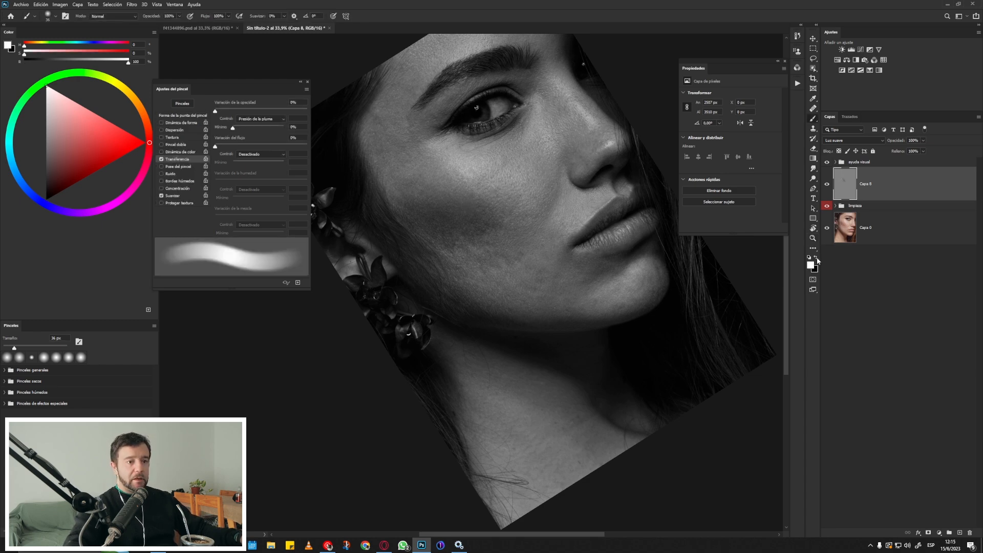
{"action": "left_click", "coordinate": [815, 259]}
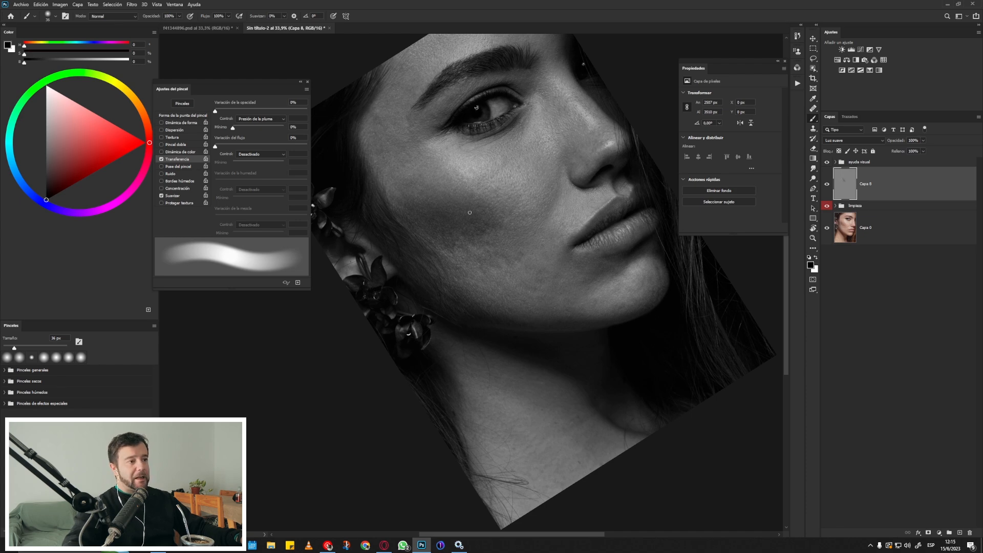
{"action": "left_click", "coordinate": [815, 258]}
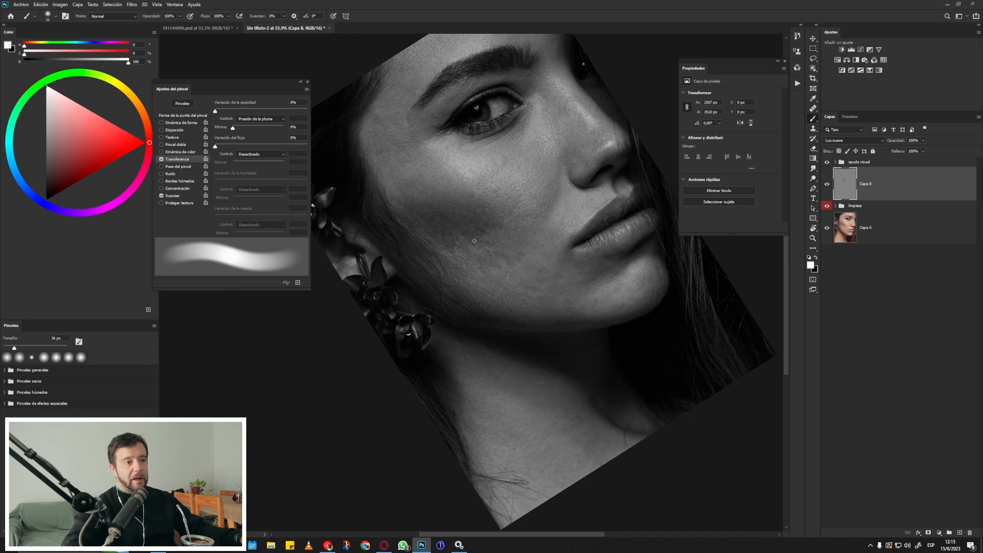
{"action": "left_click_drag", "start_coordinate": [451, 215], "coordinate": [454, 220]}
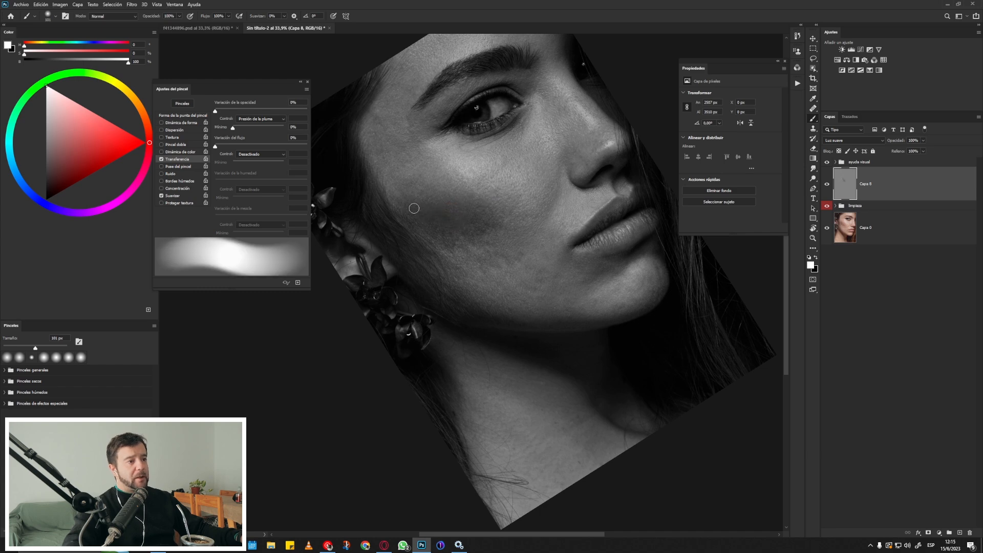
{"action": "mouse_move", "coordinate": [483, 224]}
{"action": "left_mouse_down"}
{"action": "mouse_move", "coordinate": [422, 208]}
{"action": "mouse_move", "coordinate": [449, 213]}
{"action": "left_mouse_up"}
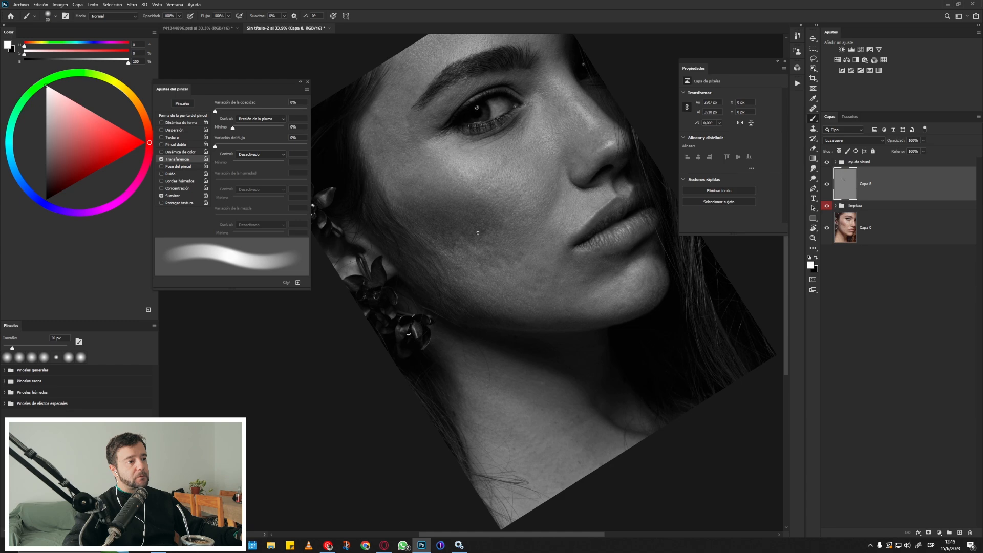
{"action": "mouse_move", "coordinate": [487, 229]}
{"action": "left_mouse_down"}
{"action": "mouse_move", "coordinate": [476, 228]}
{"action": "mouse_move", "coordinate": [480, 214]}
{"action": "mouse_move", "coordinate": [492, 227]}
{"action": "mouse_move", "coordinate": [450, 271]}
{"action": "left_mouse_up"}
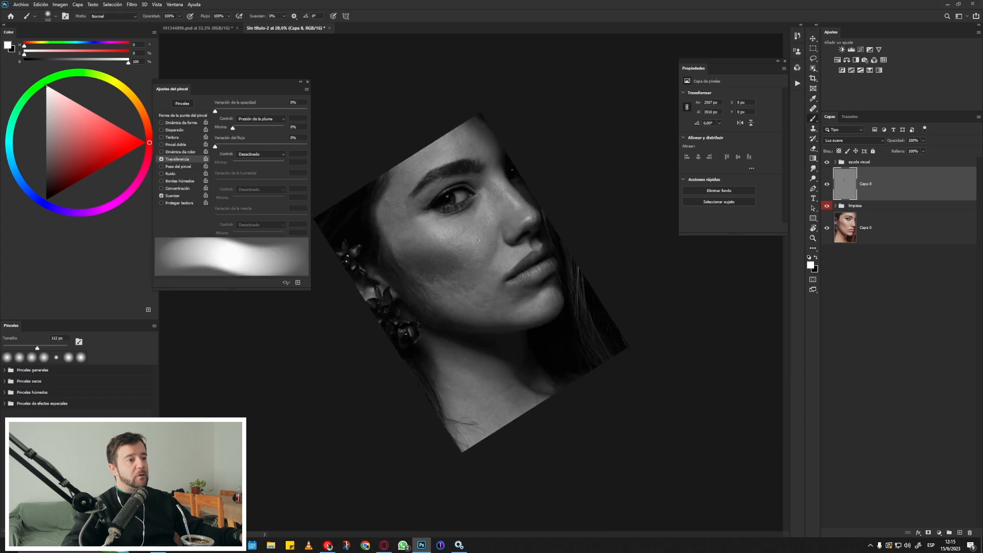
Reduce the brush size, switch the foreground color to black, and darken light spots along the lower cheek shadow
{"action": "key", "text": "z"}
{"action": "left_click", "coordinate": [447, 284]}
{"action": "key", "text": "b"}
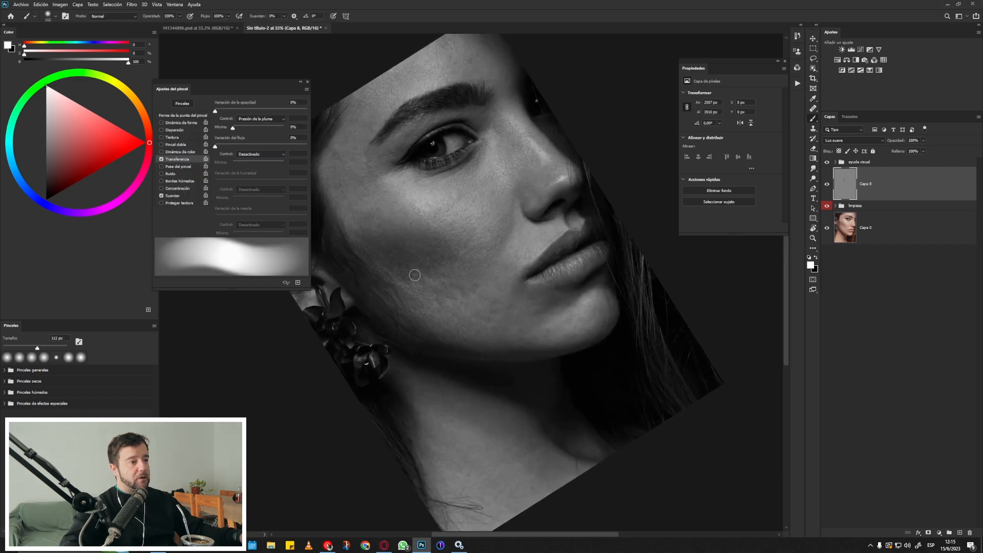
{"action": "left_click_drag", "start_coordinate": [419, 279], "coordinate": [407, 280]}
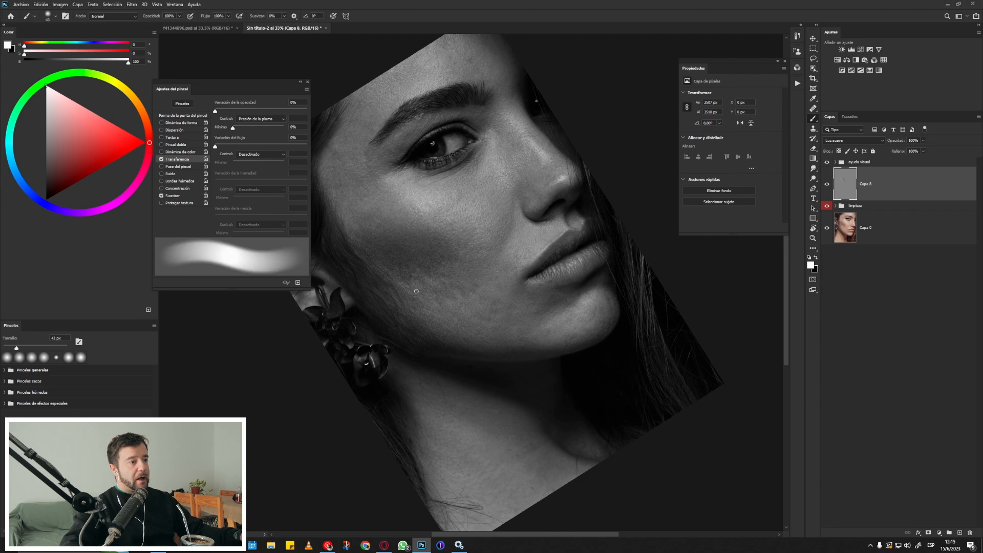
{"action": "key", "text": "x"}
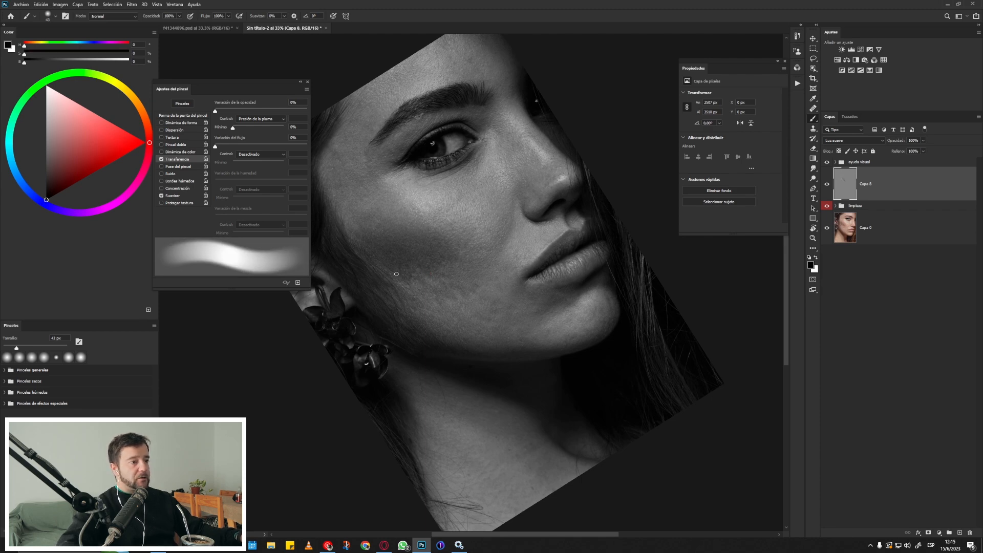
{"action": "left_click_drag", "start_coordinate": [404, 289], "coordinate": [413, 277]}
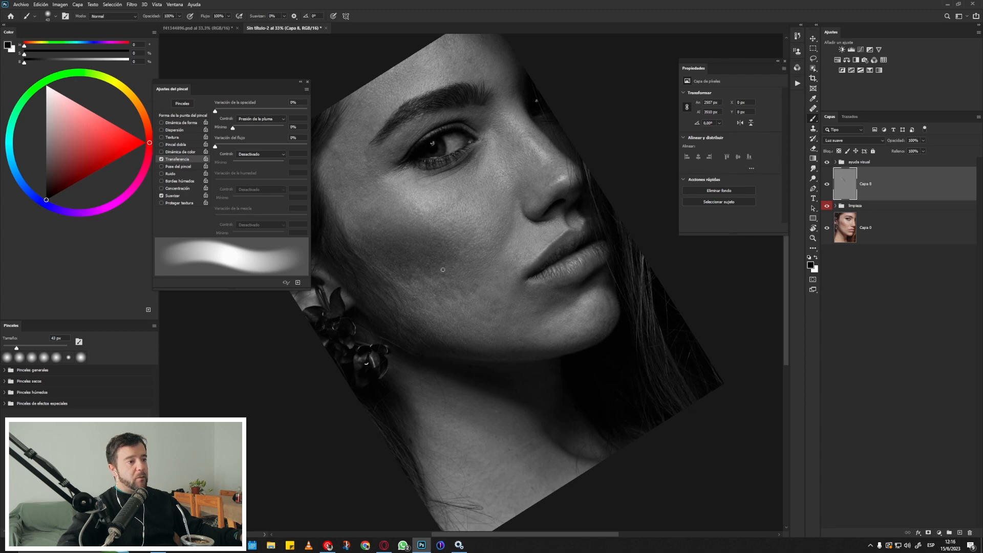
{"action": "left_click_drag", "start_coordinate": [440, 267], "coordinate": [457, 262]}
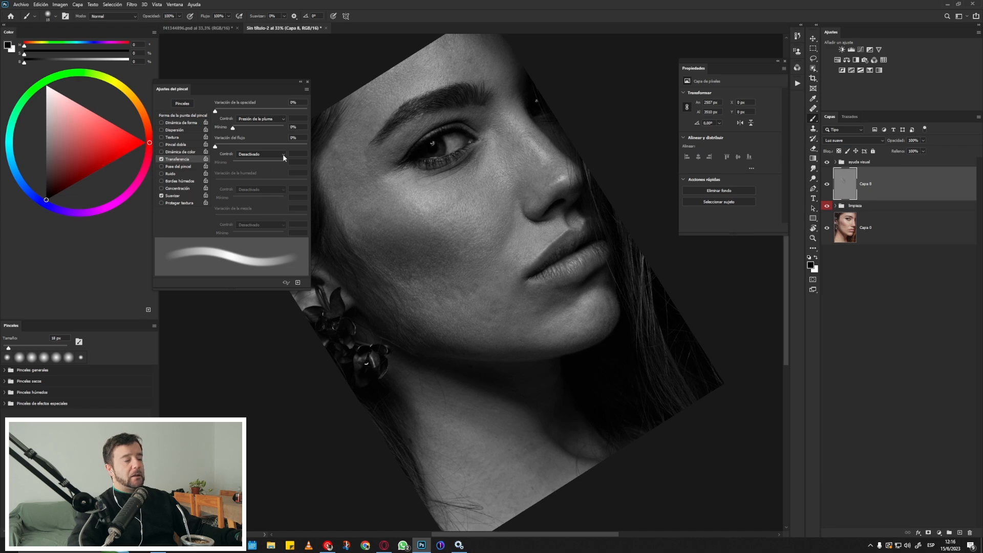
Turn off the brush's Transfer option, and undo a large full-opacity black test stroke on the cheek
{"action": "left_click", "coordinate": [162, 159]}
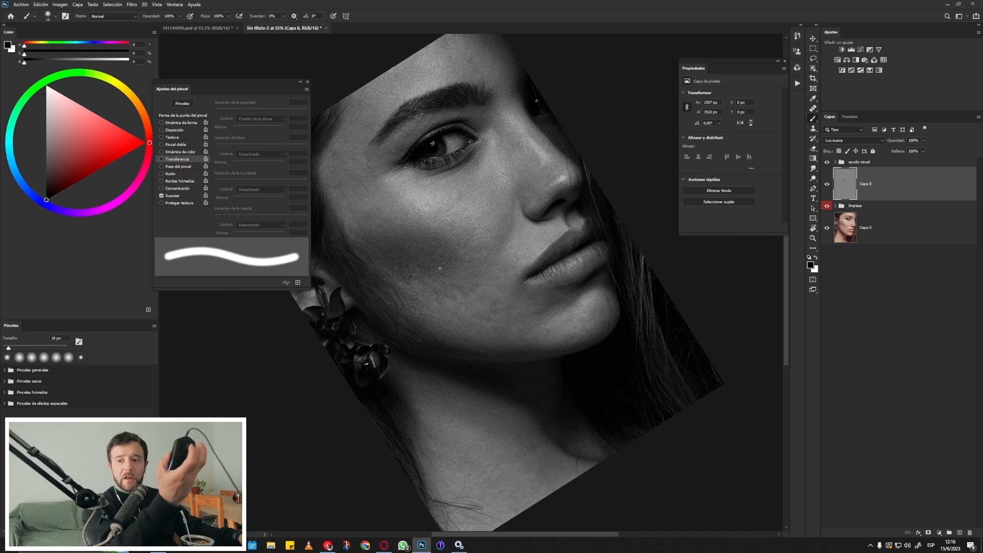
{"action": "left_click_drag", "start_coordinate": [424, 282], "coordinate": [446, 290]}
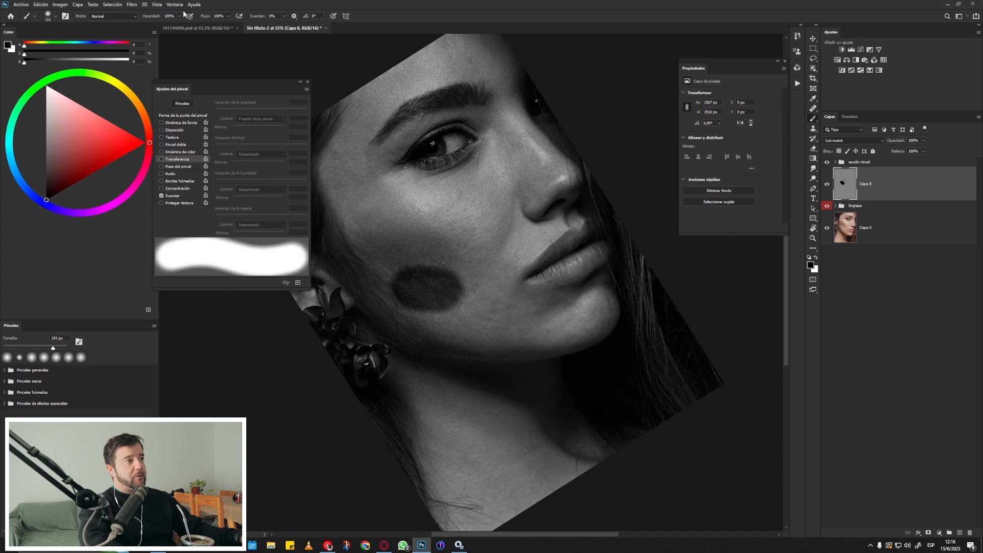
{"action": "key", "text": "ctrl+z"}
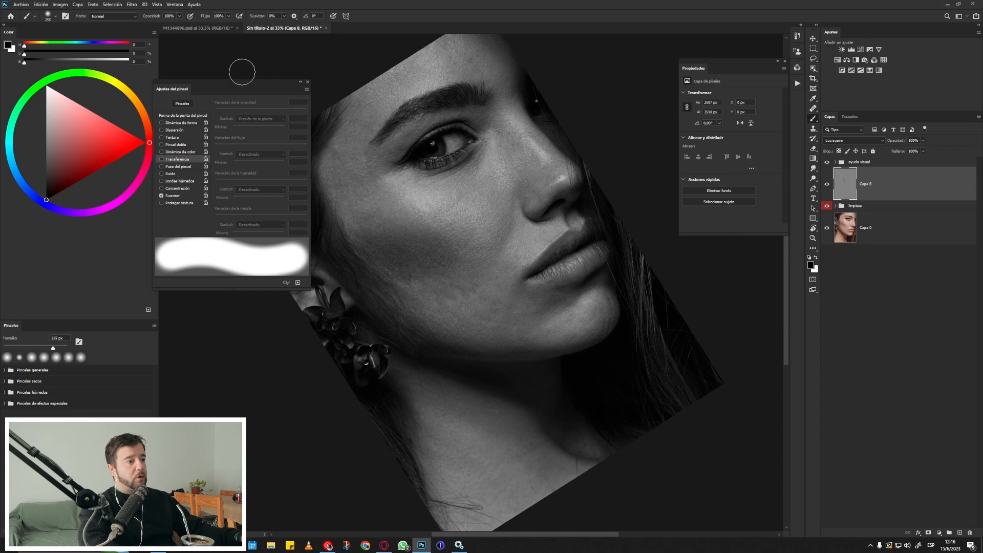
Lower the brush opacity to a few percent, darken the lower cheek gradually, and compare the image with and without the gray layer
{"action": "left_click_drag", "start_coordinate": [151, 16], "coordinate": [82, 37]}
{"action": "left_click_drag", "start_coordinate": [425, 286], "coordinate": [411, 293]}
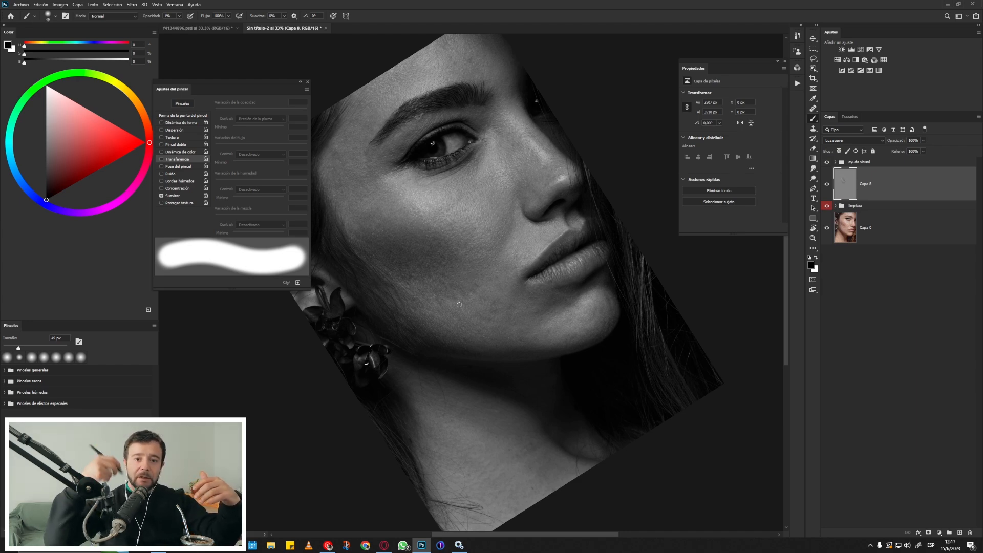
{"action": "left_click", "coordinate": [826, 186]}
{"action": "left_click", "coordinate": [826, 187]}
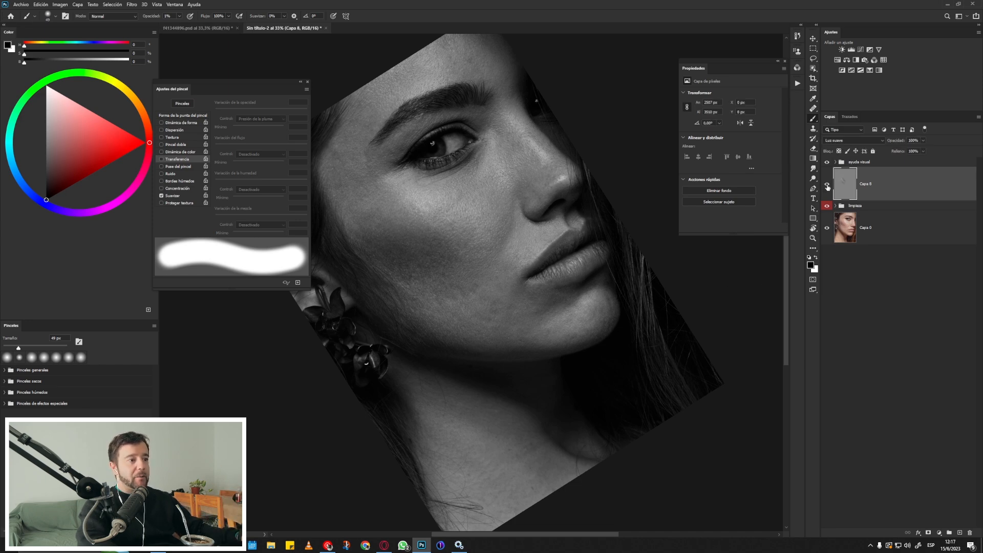
{"action": "left_click", "coordinate": [826, 187]}
{"action": "left_click", "coordinate": [827, 187]}
{"action": "left_click", "coordinate": [827, 187]}
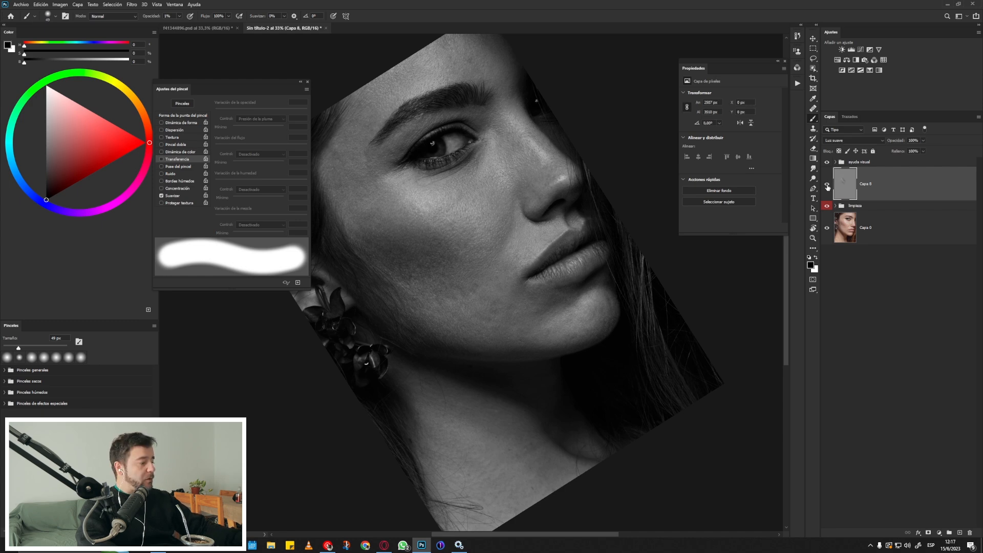
Reset the canvas rotation, and compare the color portrait with and without the gray layer while the "ayuda visual" group is hidden
{"action": "key", "text": "r"}
{"action": "left_click", "coordinate": [495, 240]}
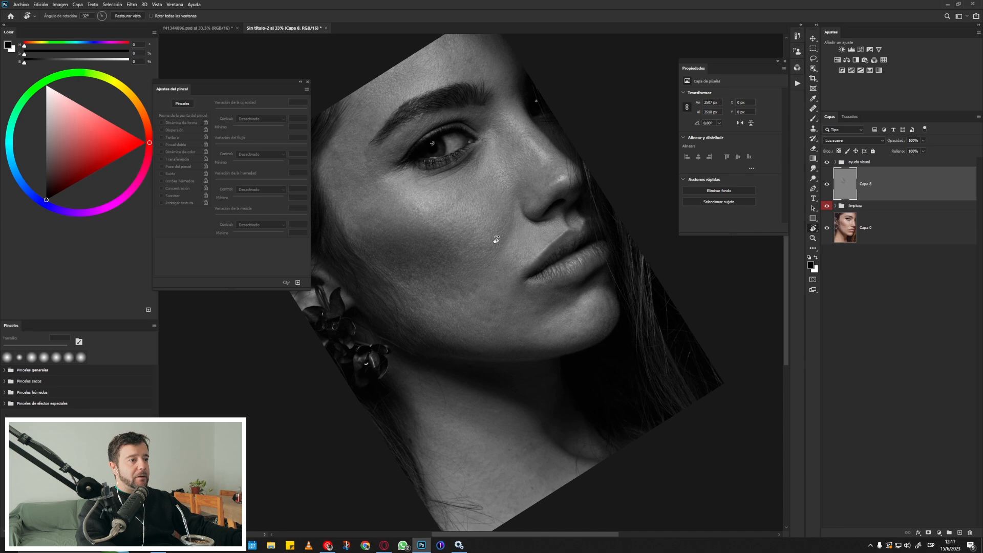
{"action": "key", "text": "Escape"}
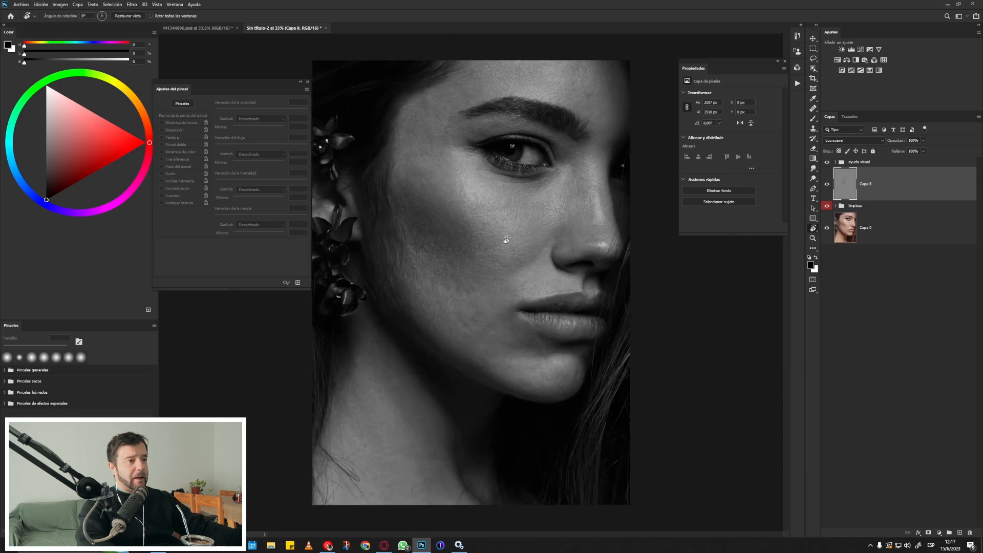
{"action": "left_click", "coordinate": [827, 163]}
{"action": "left_click", "coordinate": [826, 185]}
{"action": "left_click", "coordinate": [825, 187]}
{"action": "left_click", "coordinate": [825, 187]}
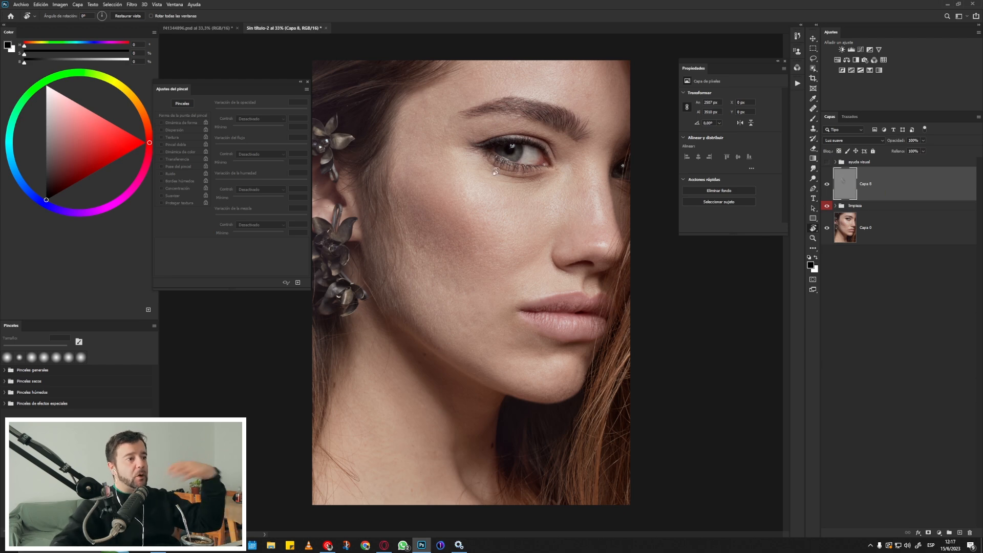
With the "ayuda visual" group hidden, darken small light spots in the cheek shadow using a small, low-opacity black brush
{"action": "key", "text": "v"}
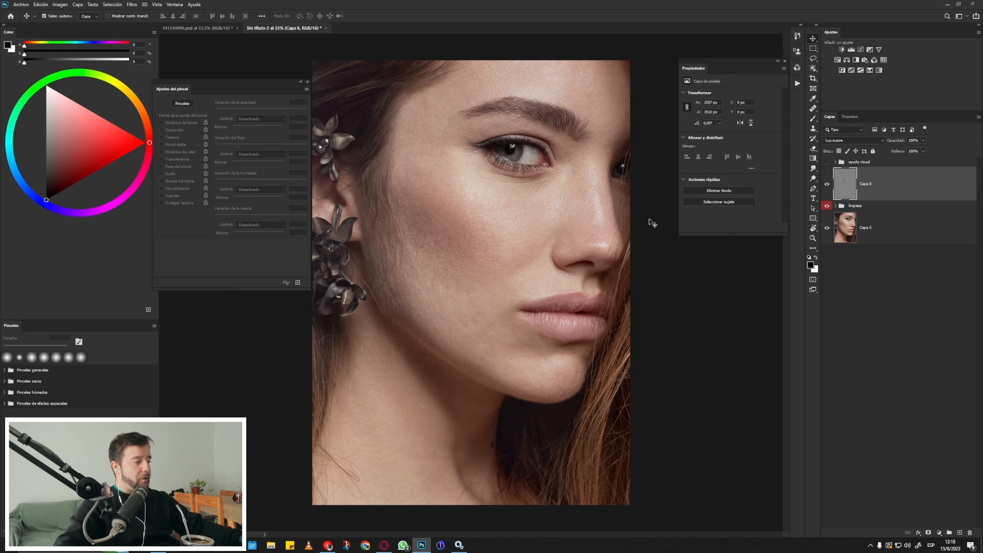
{"action": "key", "text": "b"}
{"action": "left_click_drag", "start_coordinate": [426, 267], "coordinate": [419, 265]}
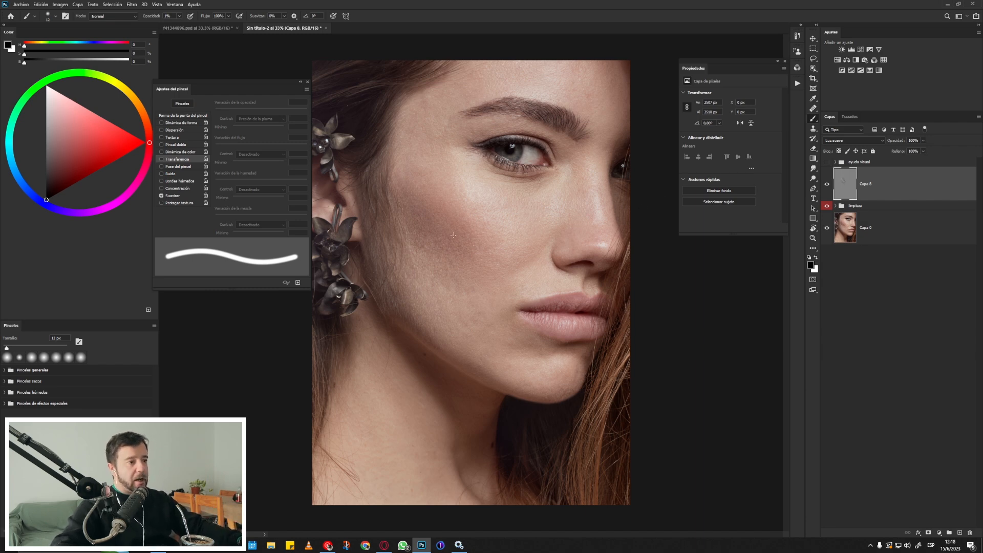
{"action": "left_click_drag", "start_coordinate": [429, 240], "coordinate": [439, 248]}
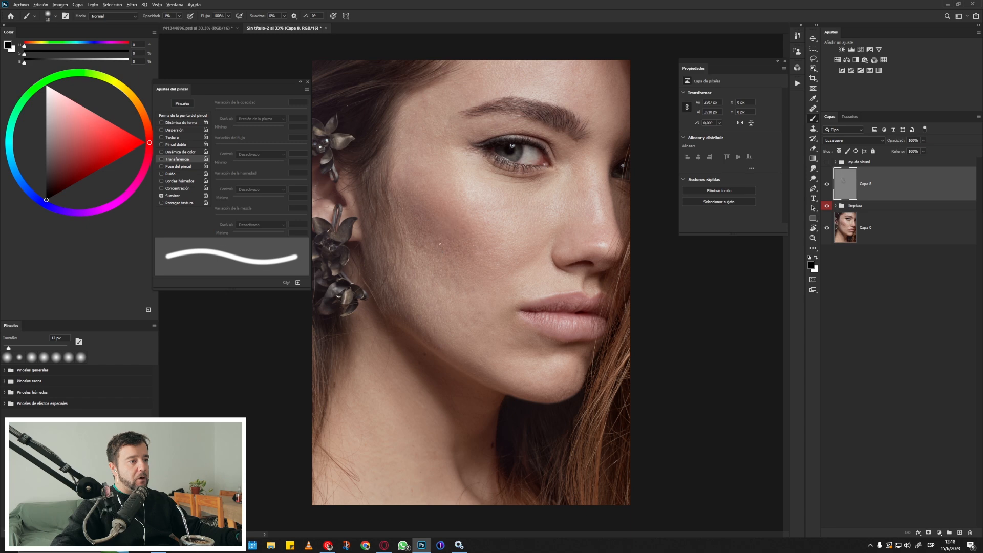
Turn the brush's Transfer option back on, set its opacity to 100%, and retouch the cheek with alternating white and black strokes
{"action": "left_click", "coordinate": [161, 159]}
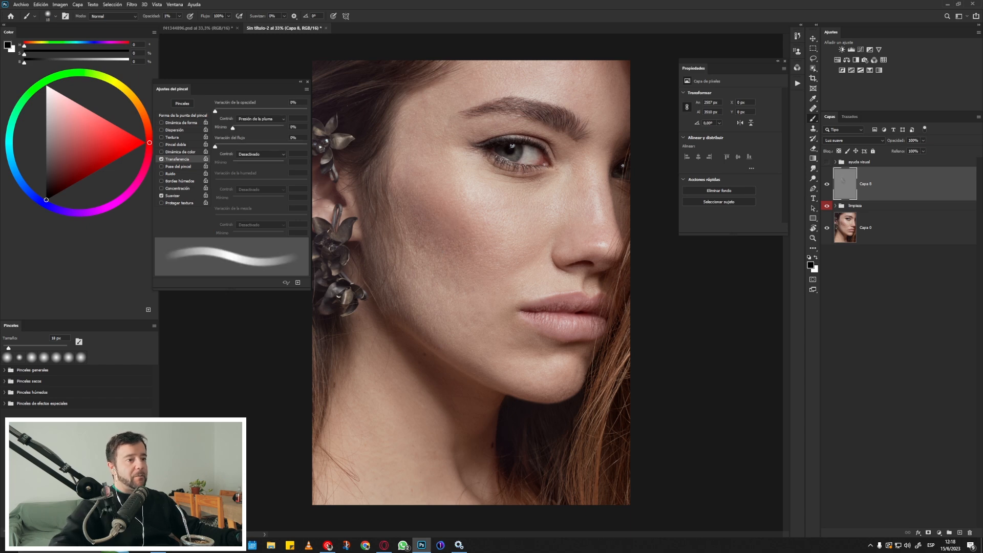
{"action": "left_click_drag", "start_coordinate": [413, 248], "coordinate": [413, 253]}
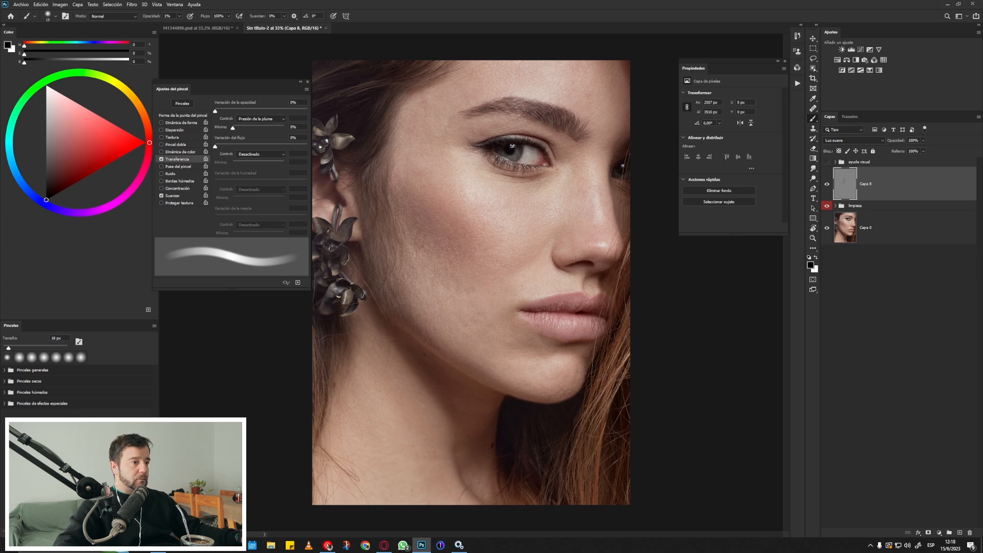
{"action": "key", "text": "0"}
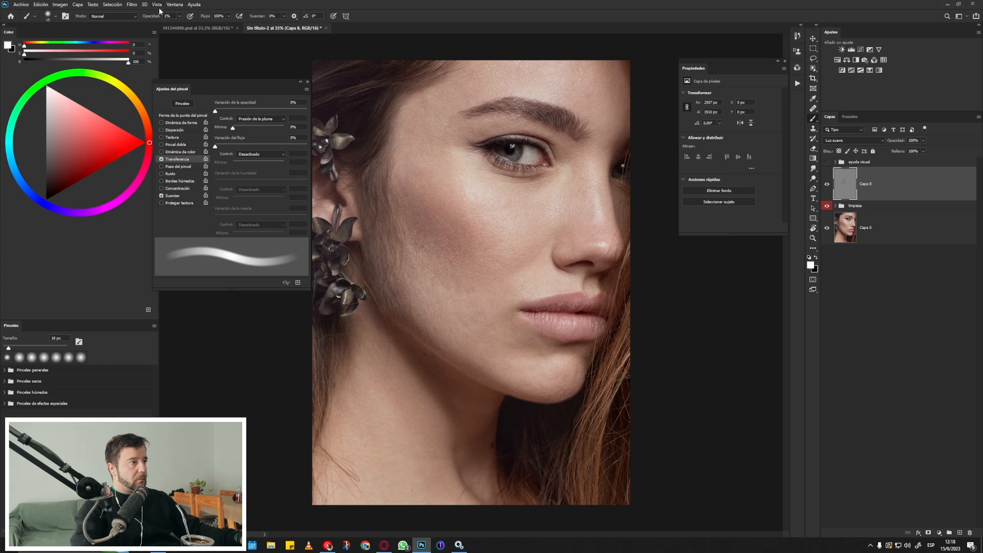
{"action": "left_click_drag", "start_coordinate": [450, 292], "coordinate": [454, 292]}
{"action": "key", "text": "x"}
{"action": "mouse_move", "coordinate": [404, 246]}
{"action": "left_mouse_down"}
{"action": "mouse_move", "coordinate": [417, 245]}
{"action": "mouse_move", "coordinate": [418, 264]}
{"action": "mouse_move", "coordinate": [401, 227]}
{"action": "mouse_move", "coordinate": [401, 246]}
{"action": "left_mouse_up"}
{"action": "key", "text": "x"}
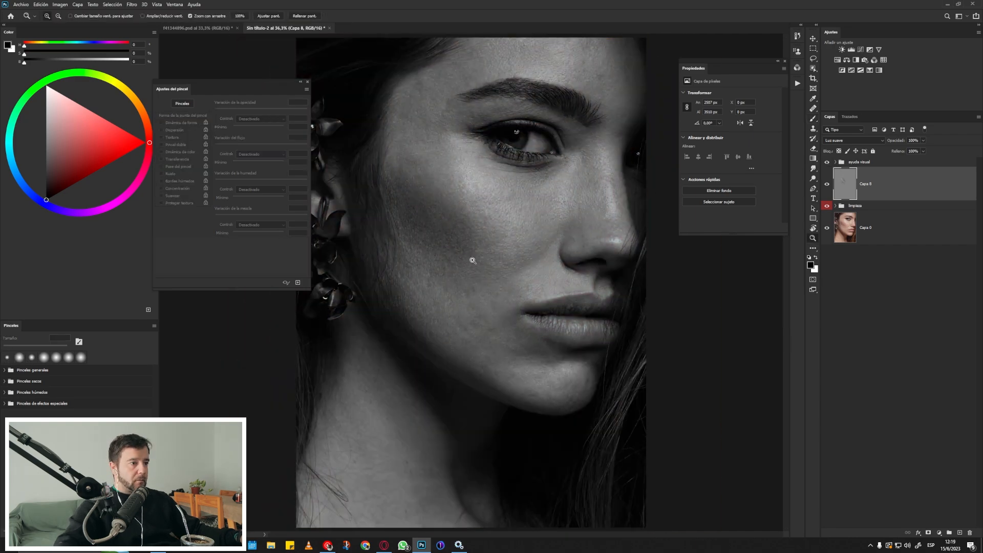
With the "ayuda visual" group visible, even out the cheek tones in white and darken light areas near the temple in black
{"action": "mouse_move", "coordinate": [472, 259]}
{"action": "left_mouse_down"}
{"action": "mouse_move", "coordinate": [446, 277]}
{"action": "mouse_move", "coordinate": [443, 266]}
{"action": "mouse_move", "coordinate": [450, 275]}
{"action": "mouse_move", "coordinate": [495, 258]}
{"action": "left_mouse_up"}
{"action": "key", "text": "x"}
{"action": "mouse_move", "coordinate": [488, 261]}
{"action": "left_mouse_down"}
{"action": "mouse_move", "coordinate": [471, 294]}
{"action": "mouse_move", "coordinate": [484, 295]}
{"action": "left_mouse_up"}
{"action": "left_click_drag", "start_coordinate": [462, 298], "coordinate": [466, 298]}
{"action": "mouse_move", "coordinate": [460, 220]}
{"action": "left_mouse_down"}
{"action": "mouse_move", "coordinate": [471, 239]}
{"action": "mouse_move", "coordinate": [456, 238]}
{"action": "left_mouse_up"}
{"action": "key", "text": "x"}
{"action": "key", "text": "x"}
{"action": "left_click_drag", "start_coordinate": [432, 195], "coordinate": [409, 193]}
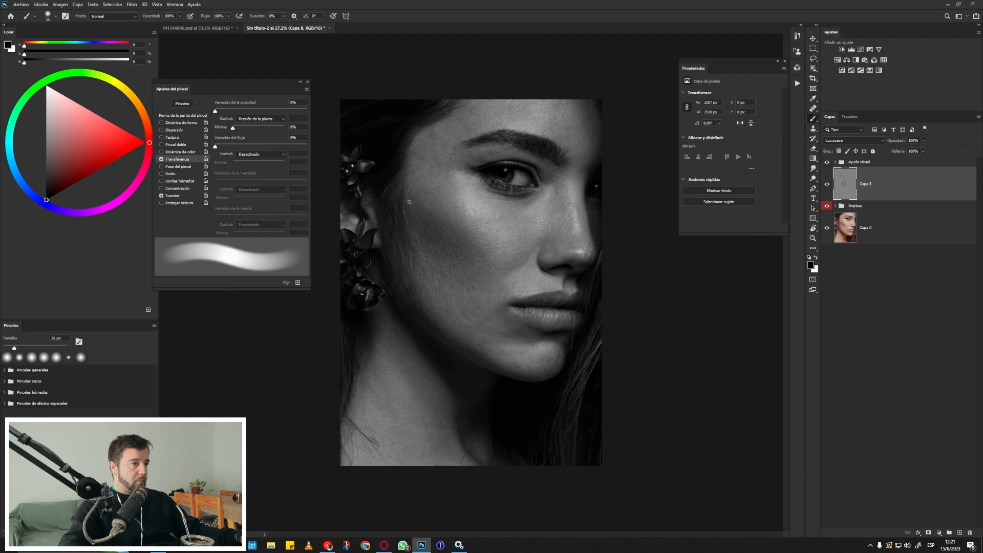
Lighten small dark patches on the cheek below the eye with a white brush about 12 px wide
{"action": "mouse_move", "coordinate": [438, 140]}
{"action": "left_mouse_down"}
{"action": "mouse_move", "coordinate": [460, 141]}
{"action": "mouse_move", "coordinate": [435, 140]}
{"action": "left_mouse_up"}
{"action": "key", "text": "x"}
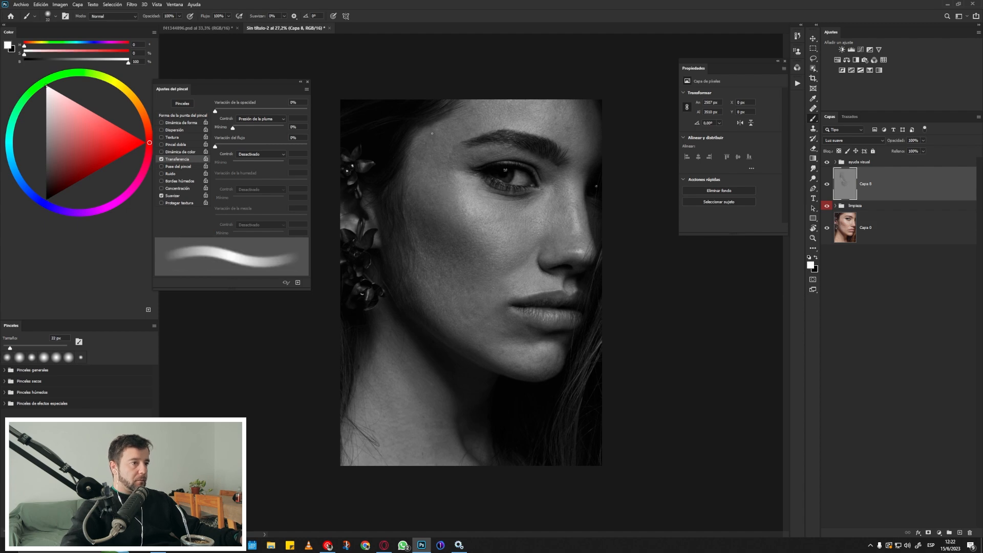
{"action": "key", "text": "z"}
{"action": "left_click_drag", "start_coordinate": [432, 200], "coordinate": [504, 219]}
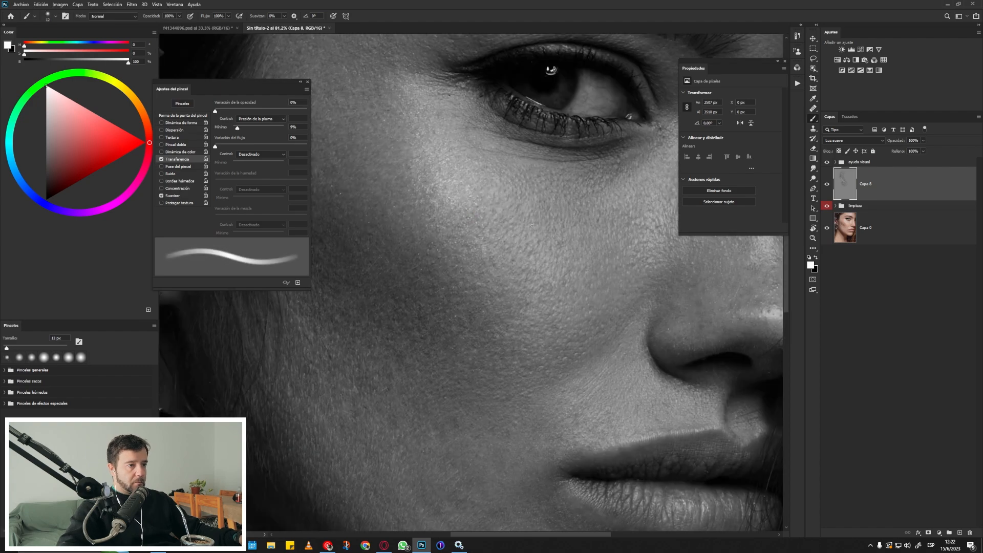
{"action": "left_click_drag", "start_coordinate": [481, 246], "coordinate": [447, 246]}
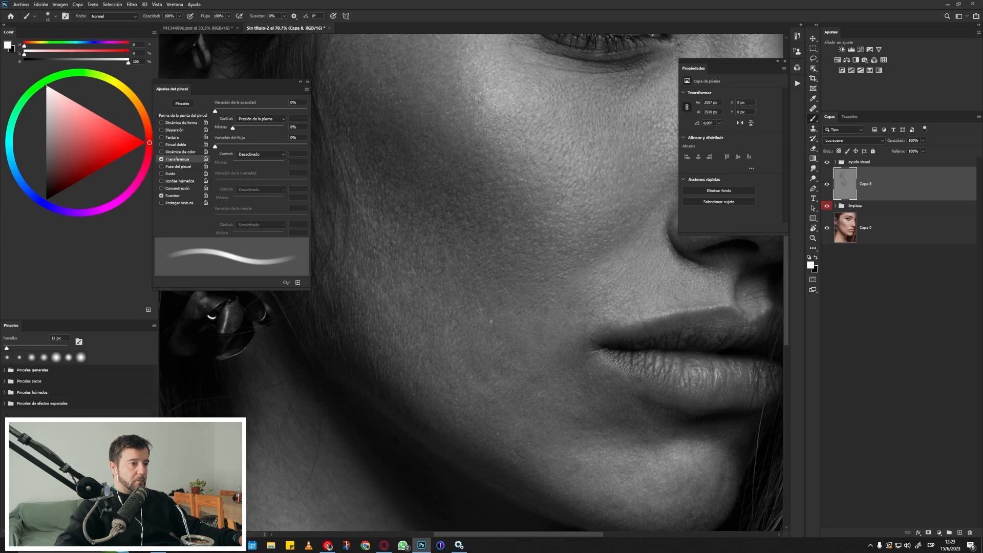
Even out the lower cheek beside the mouth with alternating white and black strokes, varying the brush size
{"action": "key", "text": "x"}
{"action": "key", "text": "x"}
{"action": "key", "text": "]"}
{"action": "key", "text": "]"}
{"action": "key", "text": "]"}
{"action": "key", "text": "]"}
{"action": "key", "text": "]"}
{"action": "key", "text": "]"}
{"action": "mouse_move", "coordinate": [462, 308]}
{"action": "left_mouse_down"}
{"action": "mouse_move", "coordinate": [437, 302]}
{"action": "mouse_move", "coordinate": [477, 288]}
{"action": "mouse_move", "coordinate": [484, 301]}
{"action": "mouse_move", "coordinate": [441, 324]}
{"action": "mouse_move", "coordinate": [455, 317]}
{"action": "left_mouse_up"}
{"action": "key", "text": "x"}
{"action": "key", "text": "["}
{"action": "key", "text": "["}
{"action": "key", "text": "["}
{"action": "key", "text": "x"}
{"action": "key", "text": "["}
{"action": "key", "text": "["}
Rotate the canvas so the face lies sideways, and darken uneven light areas of the cheek with a soft black brush
{"action": "key", "text": "r"}
{"action": "mouse_move", "coordinate": [431, 259]}
{"action": "left_mouse_down"}
{"action": "mouse_move", "coordinate": [481, 235]}
{"action": "mouse_move", "coordinate": [473, 225]}
{"action": "mouse_move", "coordinate": [488, 241]}
{"action": "left_mouse_up"}
{"action": "key", "text": "x"}
{"action": "left_click_drag", "start_coordinate": [448, 275], "coordinate": [425, 275]}
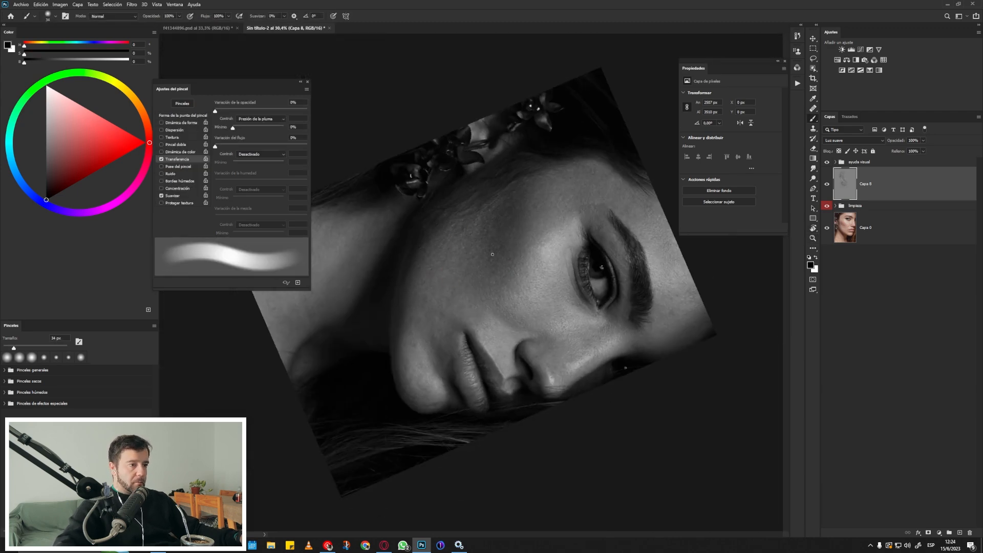
{"action": "left_click_drag", "start_coordinate": [491, 255], "coordinate": [527, 254]}
{"action": "left_click_drag", "start_coordinate": [522, 214], "coordinate": [491, 215]}
{"action": "left_click_drag", "start_coordinate": [506, 230], "coordinate": [535, 228]}
{"action": "left_click_drag", "start_coordinate": [467, 219], "coordinate": [462, 199]}
{"action": "left_click_drag", "start_coordinate": [462, 199], "coordinate": [457, 198]}
{"action": "key", "text": "x"}
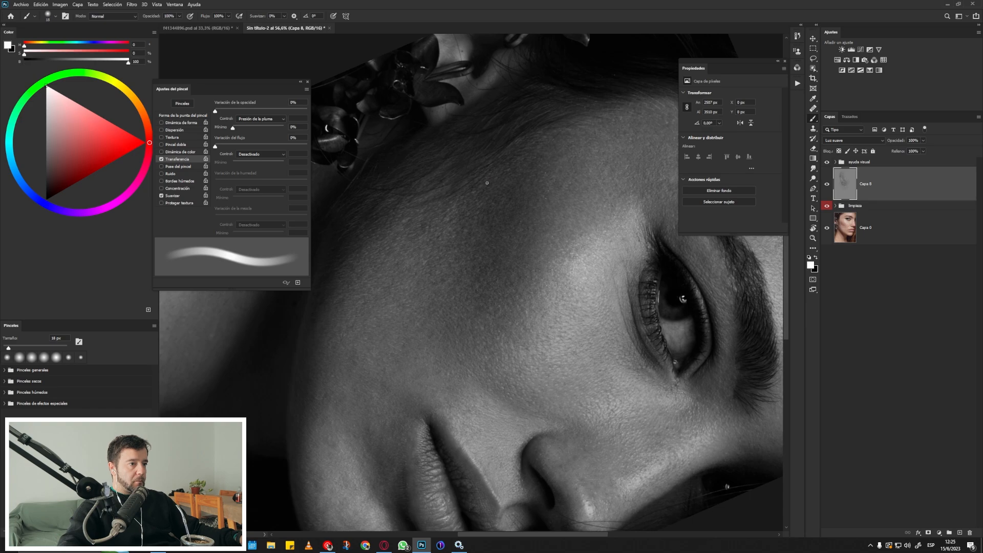
Blend the cheek's shadow transition on the rotated canvas with small alternating white and black strokes
{"action": "left_click_drag", "start_coordinate": [512, 235], "coordinate": [523, 235]}
{"action": "key", "text": "x"}
{"action": "mouse_move", "coordinate": [450, 241]}
{"action": "left_mouse_down"}
{"action": "mouse_move", "coordinate": [484, 240]}
{"action": "mouse_move", "coordinate": [401, 249]}
{"action": "left_mouse_up"}
{"action": "key", "text": "x"}
{"action": "key", "text": "x"}
{"action": "key", "text": "x"}
{"action": "key", "text": "x"}
Reset the canvas rotation, and continue smoothing the tones from the cheek up to the temple in black and white
{"action": "key", "text": "r"}
{"action": "key", "text": "Escape"}
{"action": "left_click_drag", "start_coordinate": [473, 220], "coordinate": [445, 220]}
{"action": "mouse_move", "coordinate": [435, 172]}
{"action": "left_mouse_down"}
{"action": "mouse_move", "coordinate": [466, 171]}
{"action": "mouse_move", "coordinate": [471, 150]}
{"action": "mouse_move", "coordinate": [436, 137]}
{"action": "left_mouse_up"}
{"action": "key", "text": "x"}
{"action": "key", "text": "x"}
{"action": "key", "text": "x"}
{"action": "key", "text": "x"}
Refine the remaining uneven tones on the upper cheek and temple, resizing the brush and alternating between white and black
{"action": "mouse_move", "coordinate": [481, 179]}
{"action": "left_mouse_down"}
{"action": "mouse_move", "coordinate": [456, 180]}
{"action": "mouse_move", "coordinate": [476, 189]}
{"action": "mouse_move", "coordinate": [450, 189]}
{"action": "left_mouse_up"}
{"action": "key", "text": "x"}
{"action": "mouse_move", "coordinate": [470, 205]}
{"action": "left_mouse_down"}
{"action": "mouse_move", "coordinate": [504, 204]}
{"action": "mouse_move", "coordinate": [449, 186]}
{"action": "mouse_move", "coordinate": [457, 167]}
{"action": "left_mouse_up"}
{"action": "mouse_move", "coordinate": [533, 237]}
{"action": "left_mouse_down"}
{"action": "mouse_move", "coordinate": [487, 229]}
{"action": "mouse_move", "coordinate": [516, 225]}
{"action": "left_mouse_up"}
{"action": "mouse_move", "coordinate": [491, 130]}
{"action": "left_mouse_down"}
{"action": "mouse_move", "coordinate": [504, 130]}
{"action": "mouse_move", "coordinate": [480, 138]}
{"action": "left_mouse_up"}
{"action": "key", "text": "x"}
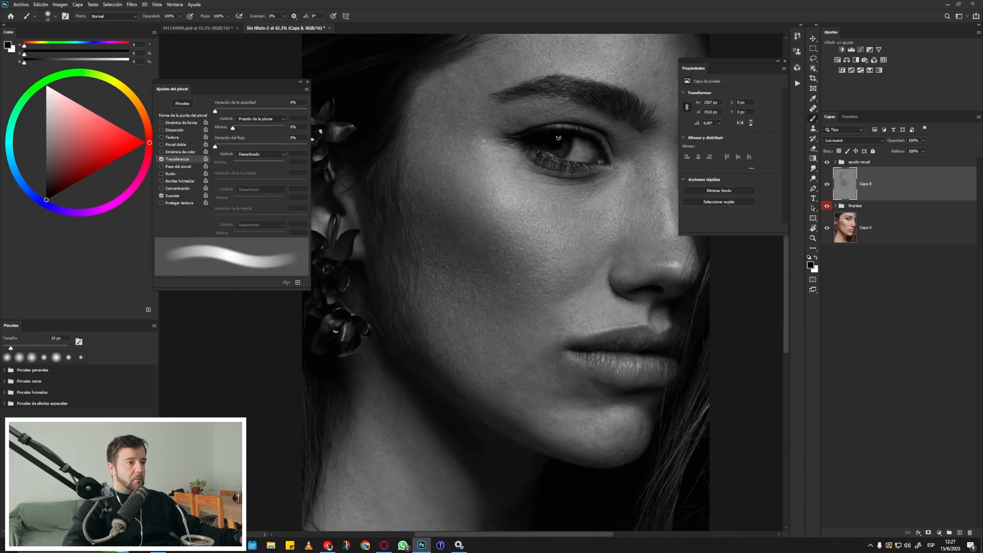
{"action": "left_click_drag", "start_coordinate": [487, 207], "coordinate": [455, 211]}
{"action": "key", "text": "x"}
Hide the "ayuda visual" group and compare the color portrait with and without the gray dodge-and-burn layer
{"action": "left_click", "coordinate": [826, 162]}
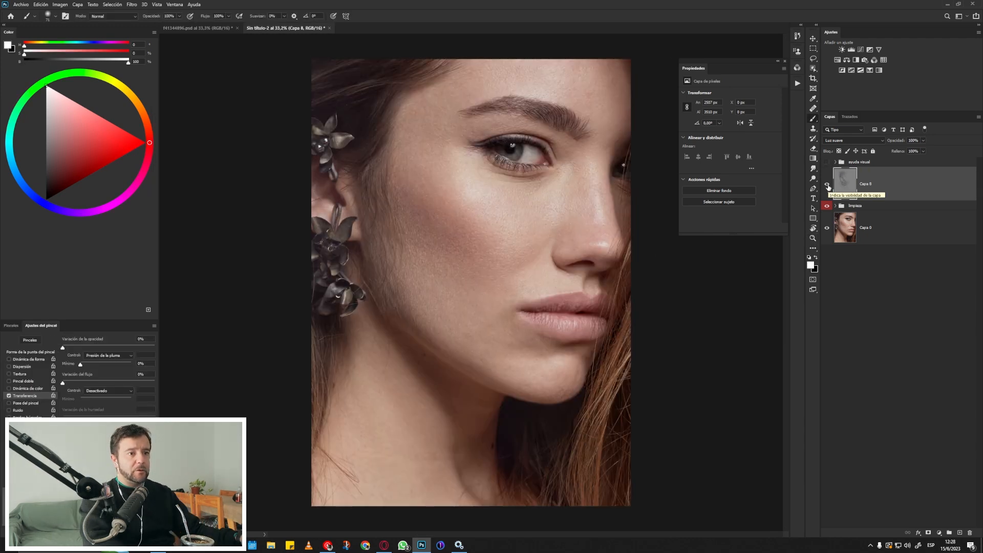
{"action": "left_click", "coordinate": [828, 186]}
{"action": "left_click", "coordinate": [827, 185]}
{"action": "left_click", "coordinate": [827, 185]}
{"action": "left_click", "coordinate": [827, 185]}
{"action": "left_click", "coordinate": [827, 185]}
{"action": "left_click", "coordinate": [828, 185]}
Isolate the gray layer to inspect its dodge-and-burn strokes, and restore the other layers' visibility
{"action": "left_click", "coordinate": [827, 185], "text": "alt"}
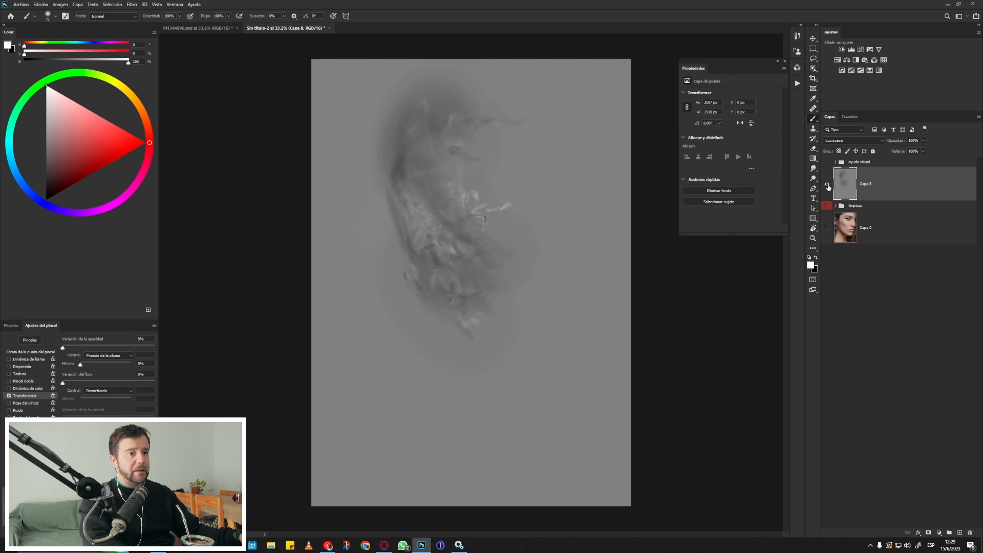
{"action": "left_click", "coordinate": [828, 185], "text": "alt"}
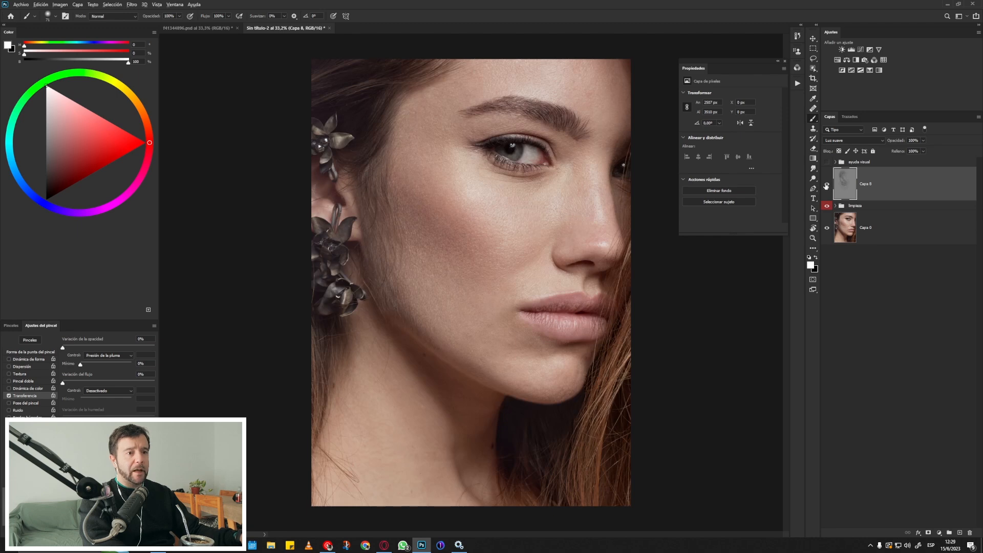
{"action": "left_click", "coordinate": [827, 187], "text": "alt"}
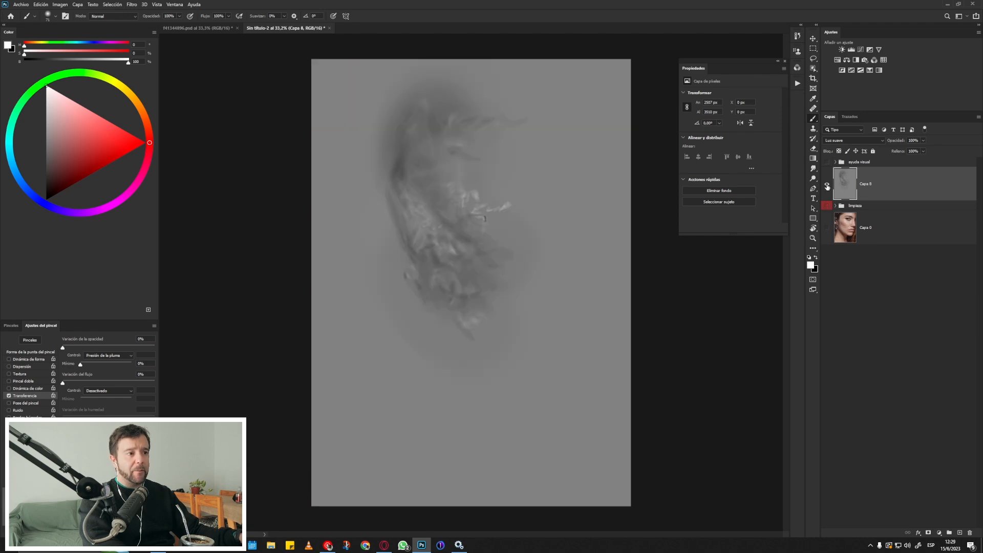
{"action": "left_click", "coordinate": [828, 186], "text": "alt"}
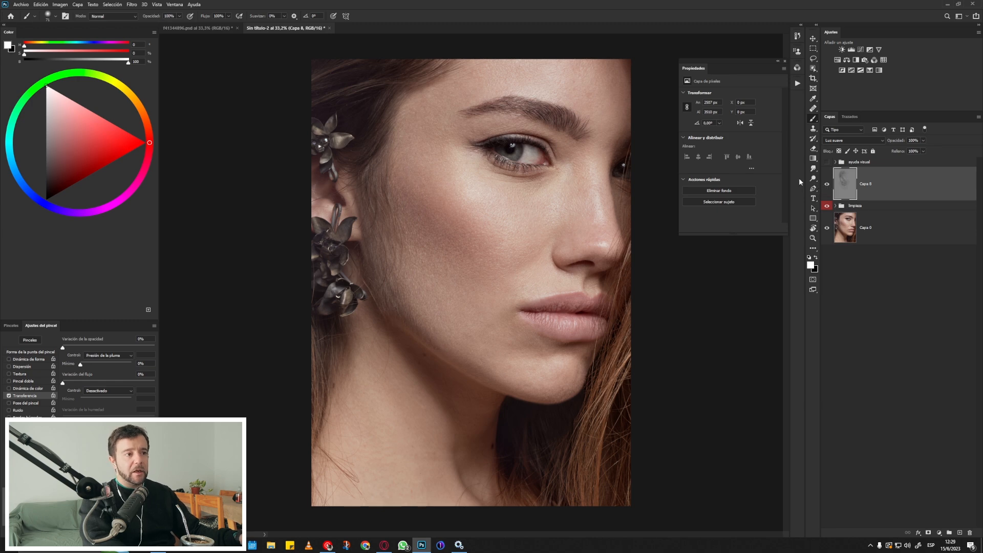
Compare the portrait with the gray layer off and on, and with only the original photo layer shown
{"action": "left_click", "coordinate": [827, 188]}
{"action": "left_click", "coordinate": [826, 188]}
{"action": "left_click", "coordinate": [827, 188]}
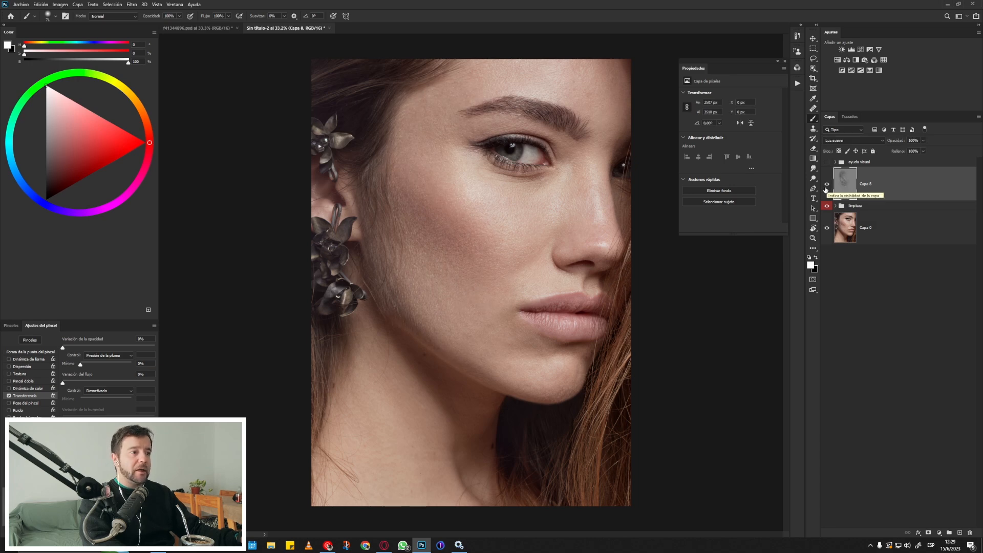
{"action": "left_click", "coordinate": [828, 231], "text": "alt"}
{"action": "left_click", "coordinate": [828, 230], "text": "alt"}
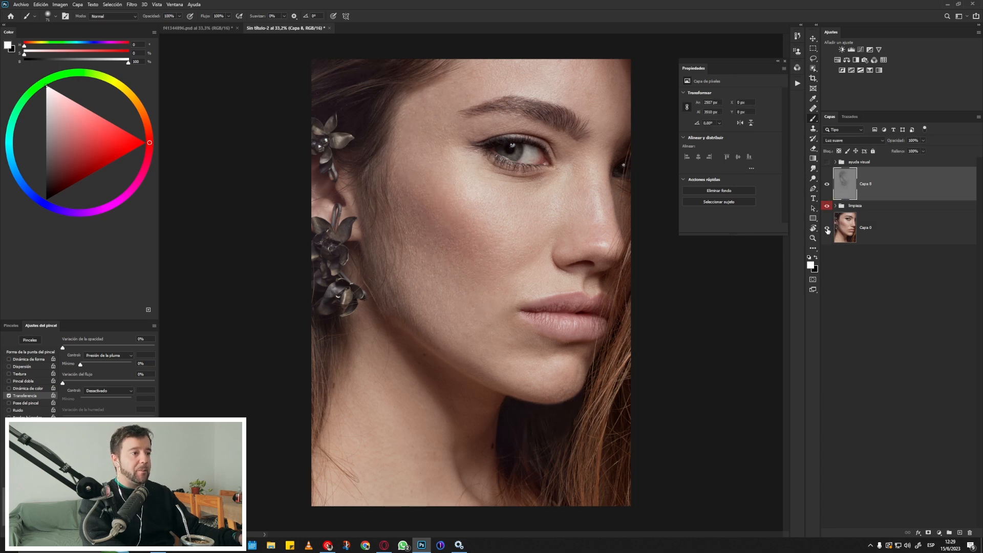
{"action": "left_click", "coordinate": [827, 185]}
{"action": "left_click", "coordinate": [828, 186]}
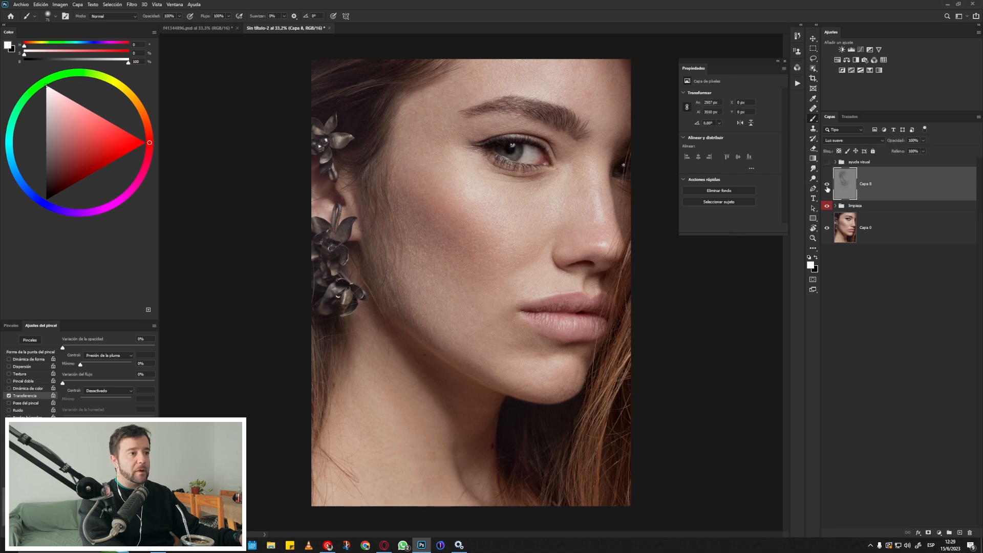